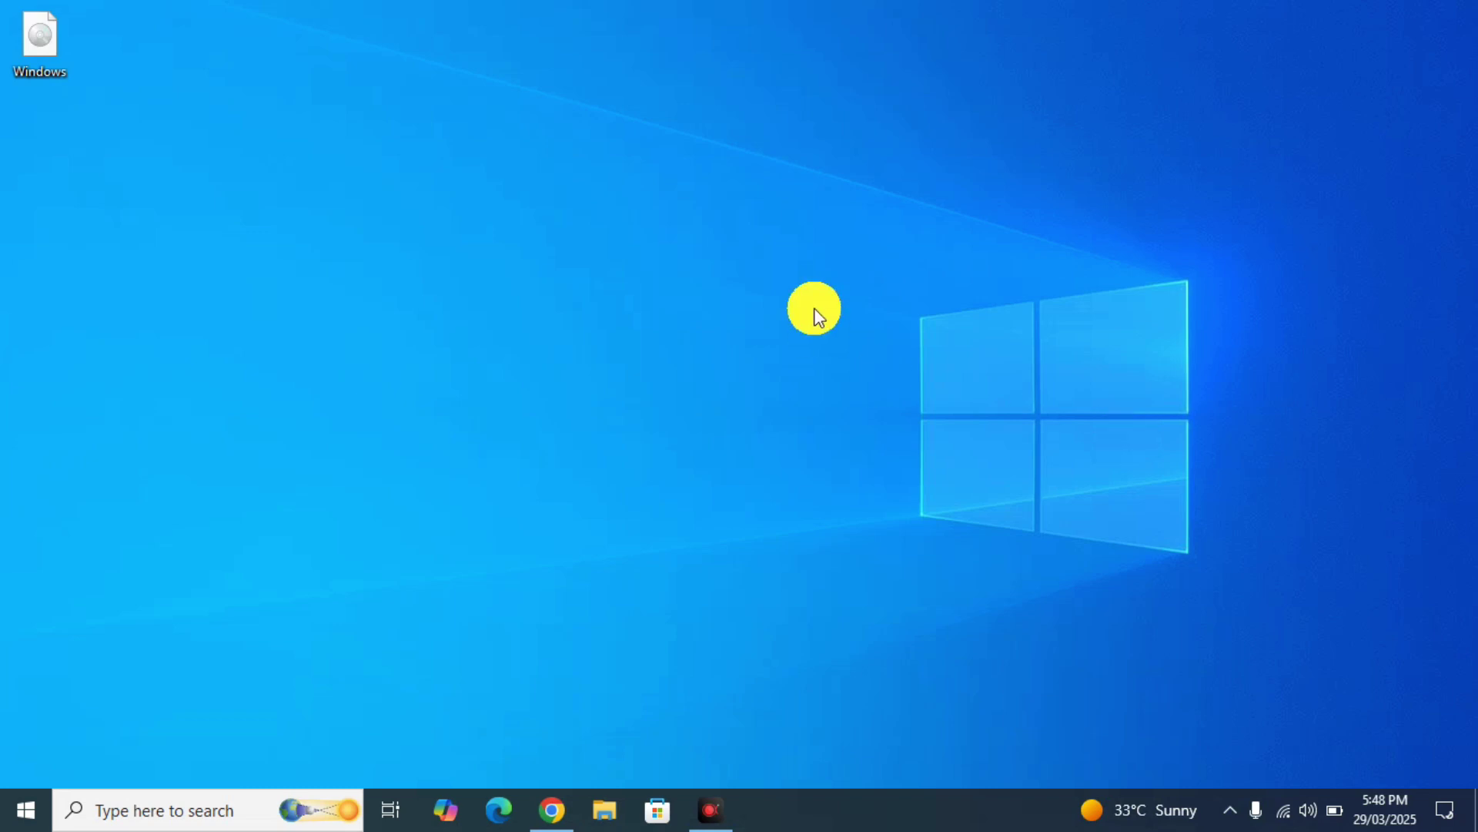
# - Check the installed Windows version with winver, then close the About Windows box
pyautogui.press('super')
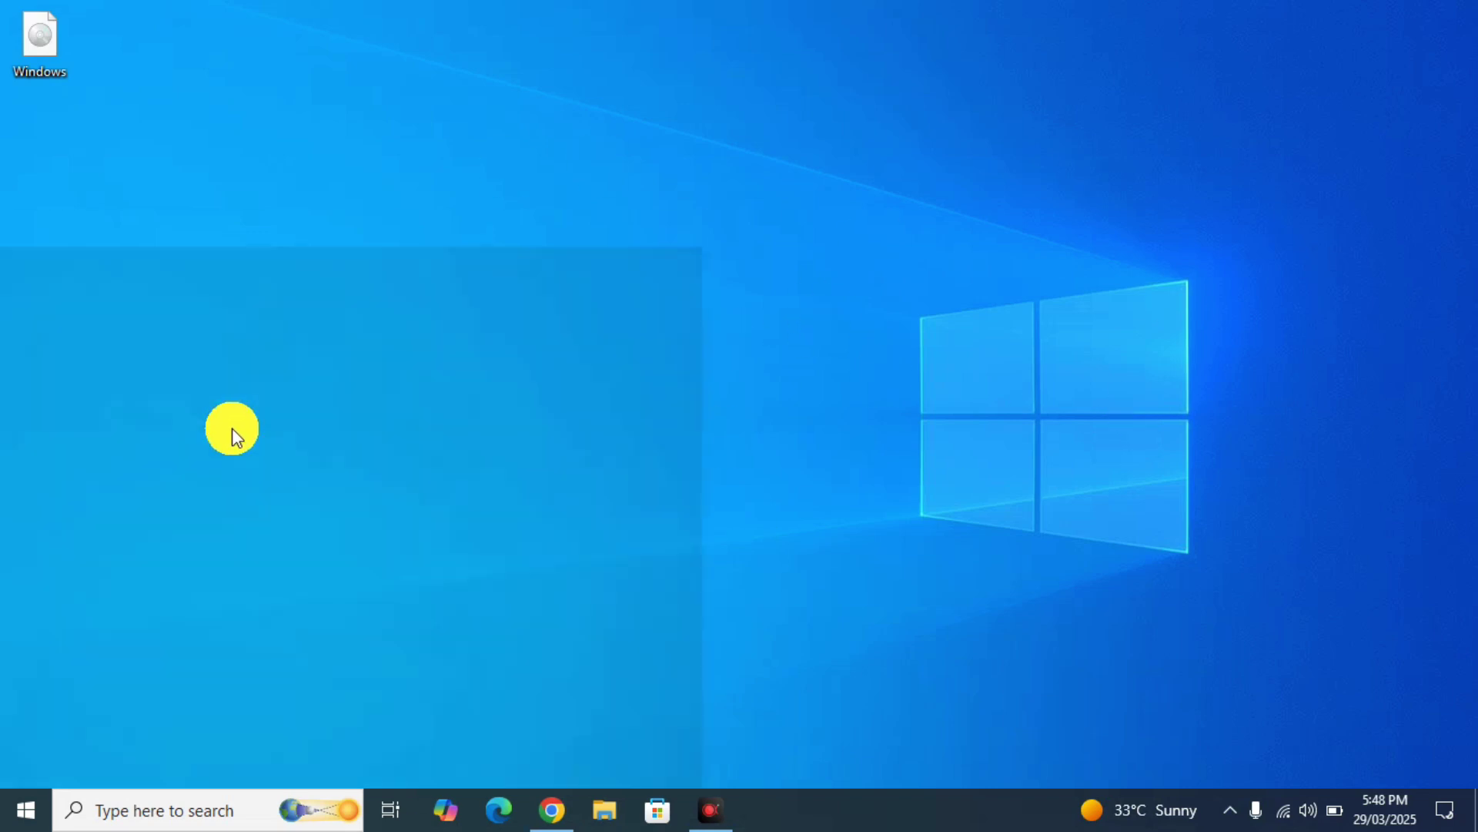
pyautogui.press('super')
pyautogui.press('super+s')
pyautogui.write('winver')
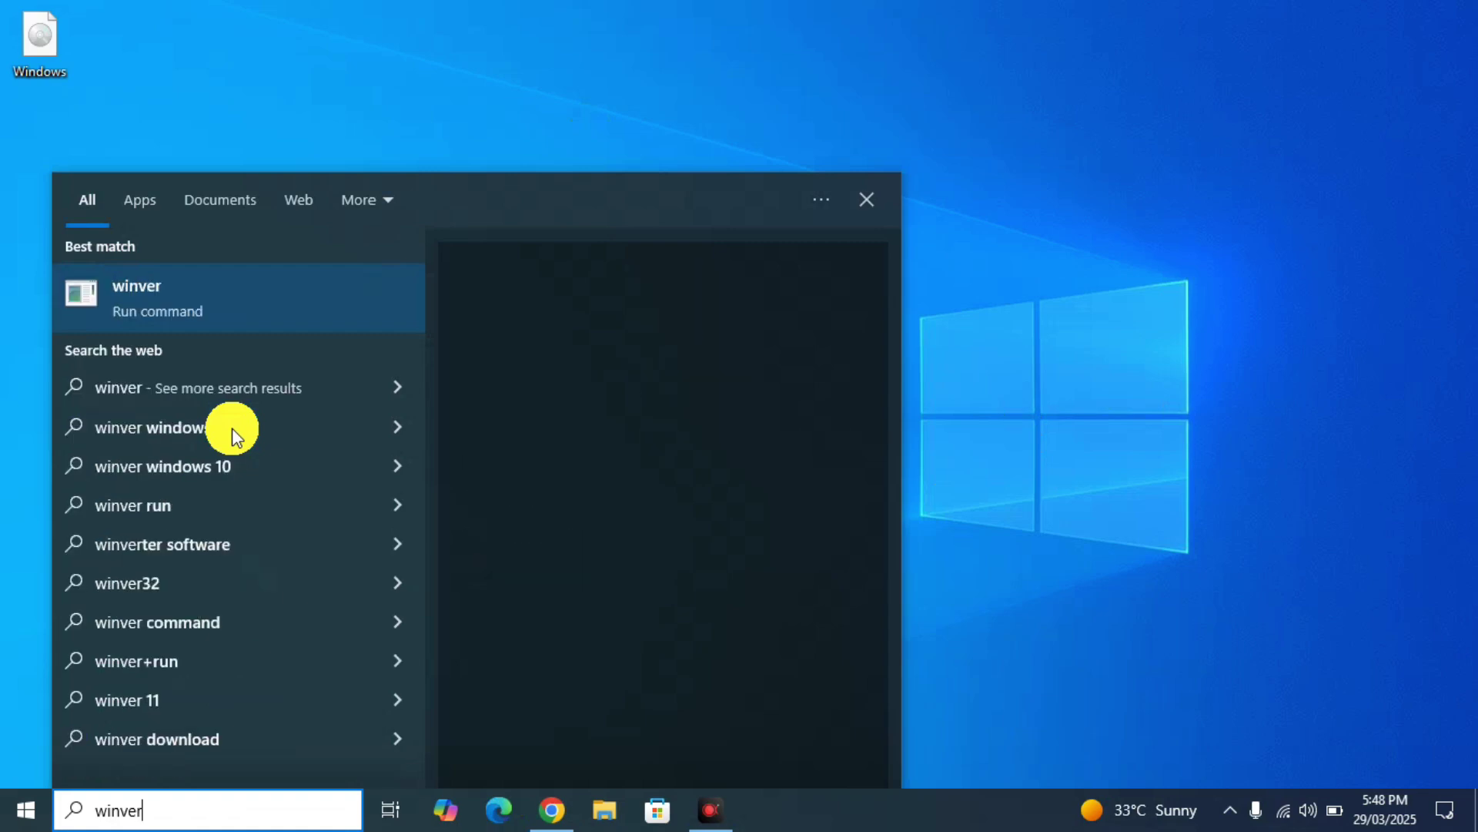
pyautogui.press('Return')
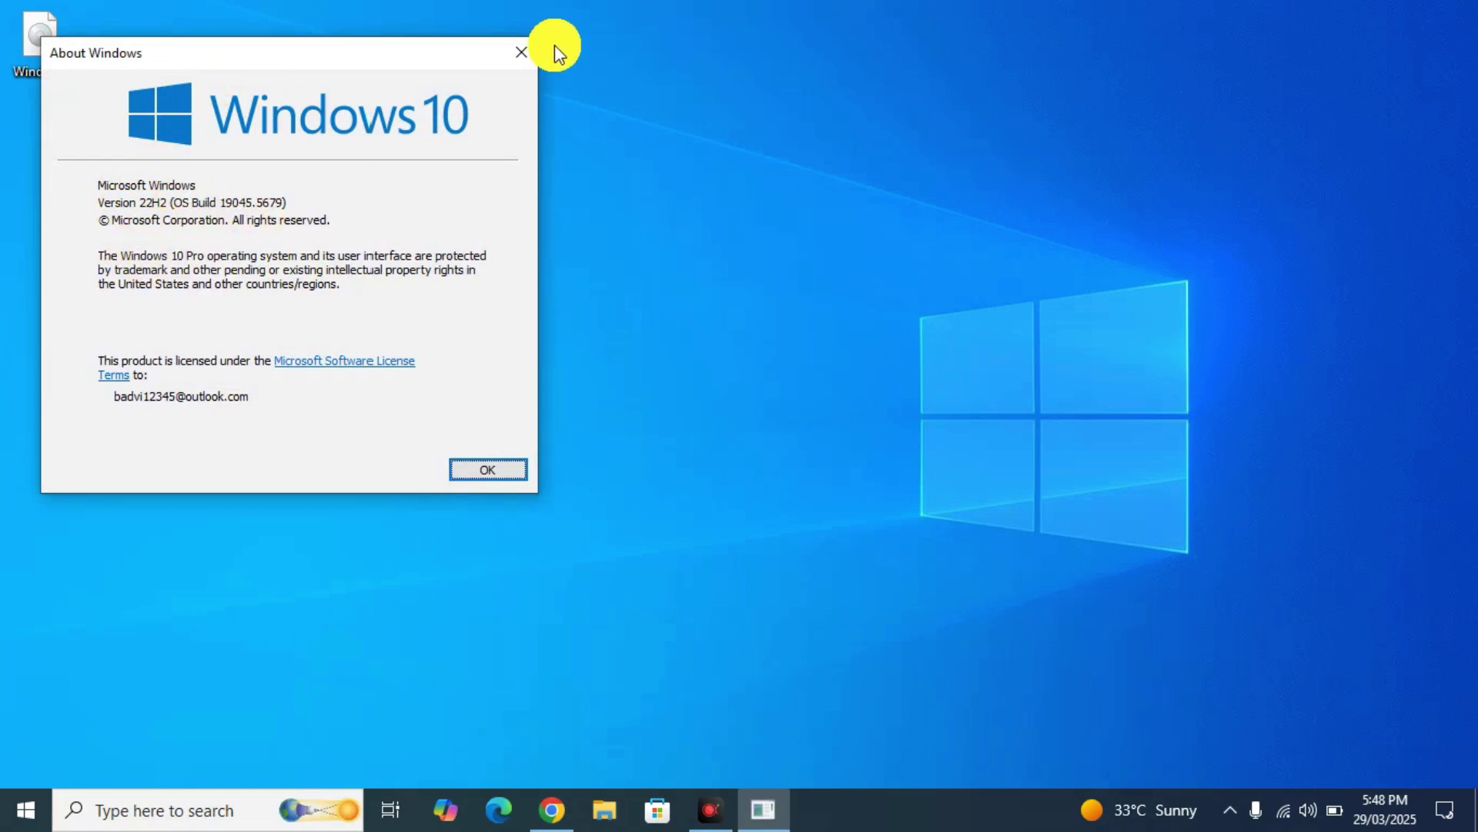
pyautogui.click(528, 48)
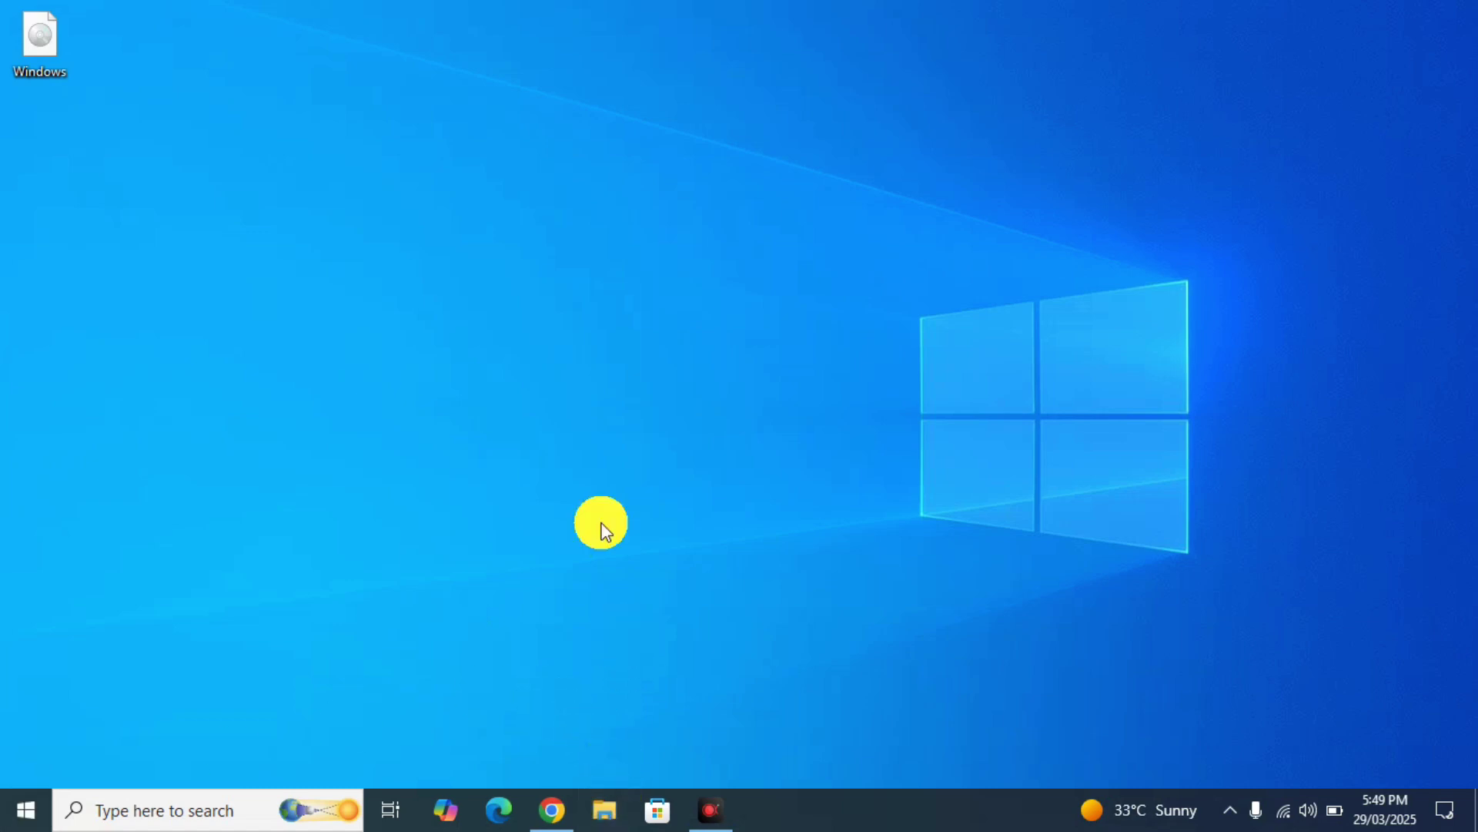
# - Review this PC's details on the System > About page in Settings, then close Settings
pyautogui.press('super+i')
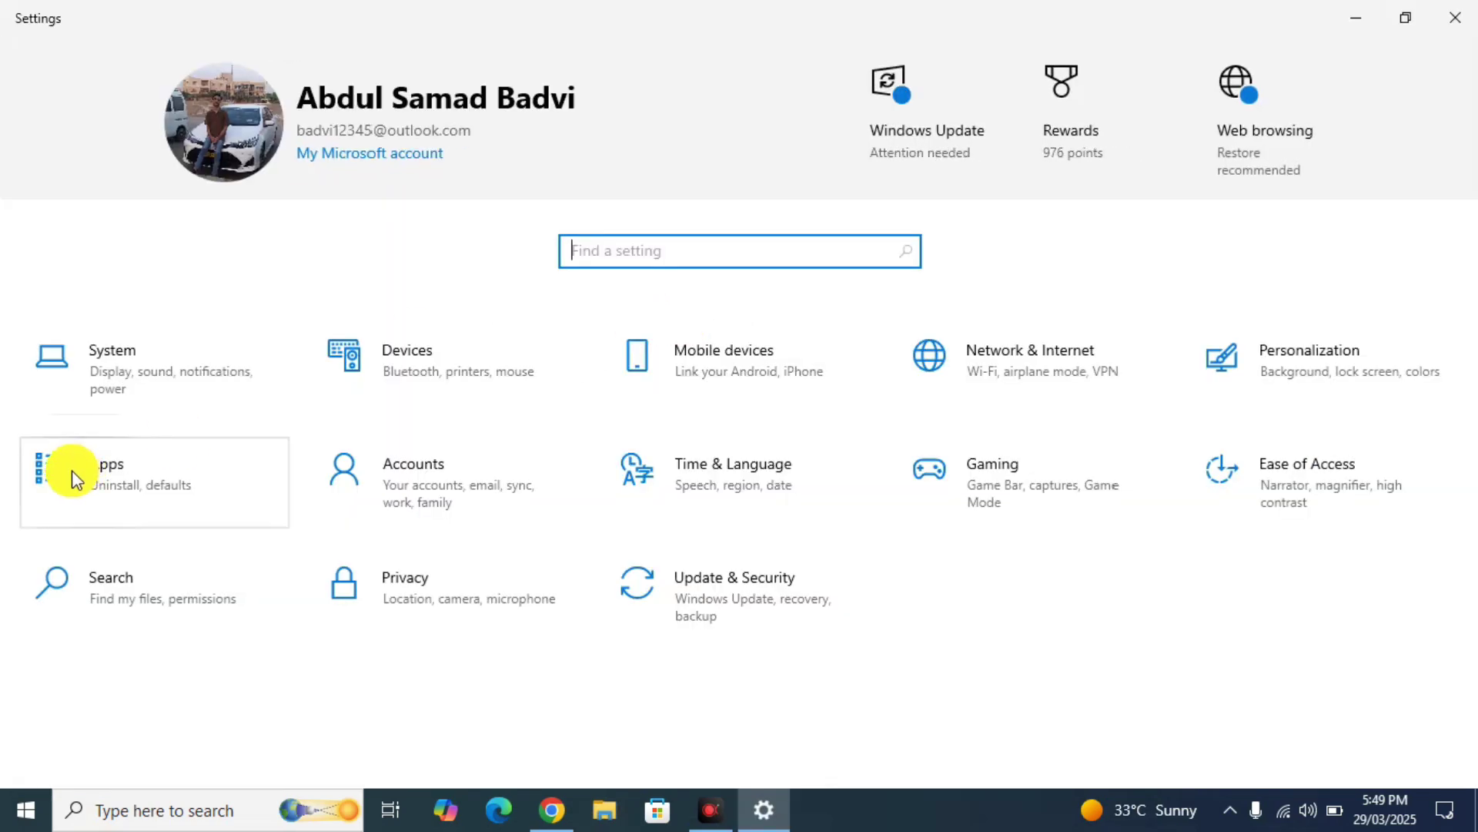
pyautogui.click(78, 410)
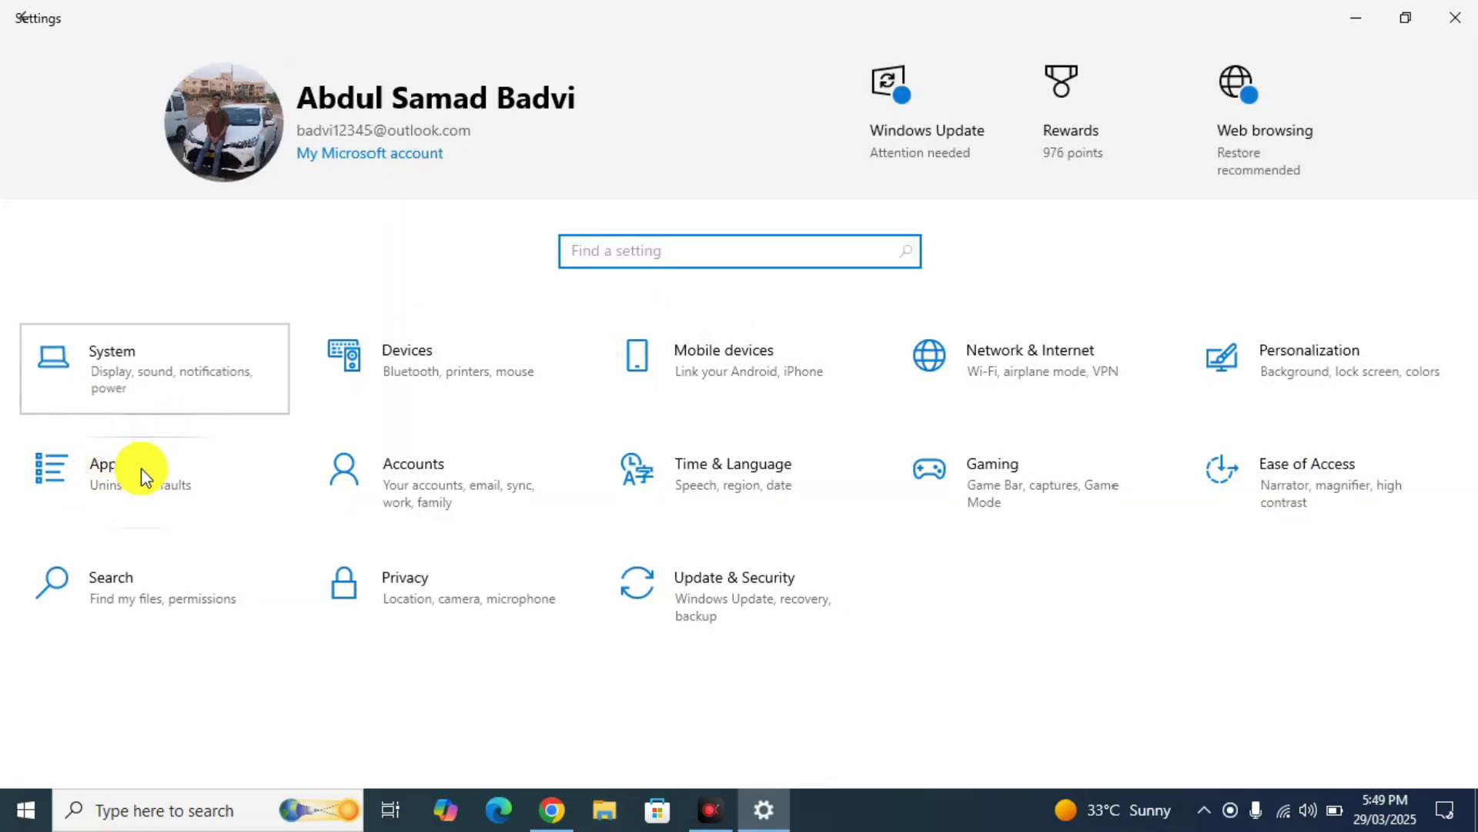
pyautogui.scroll(-5, 141, 468)
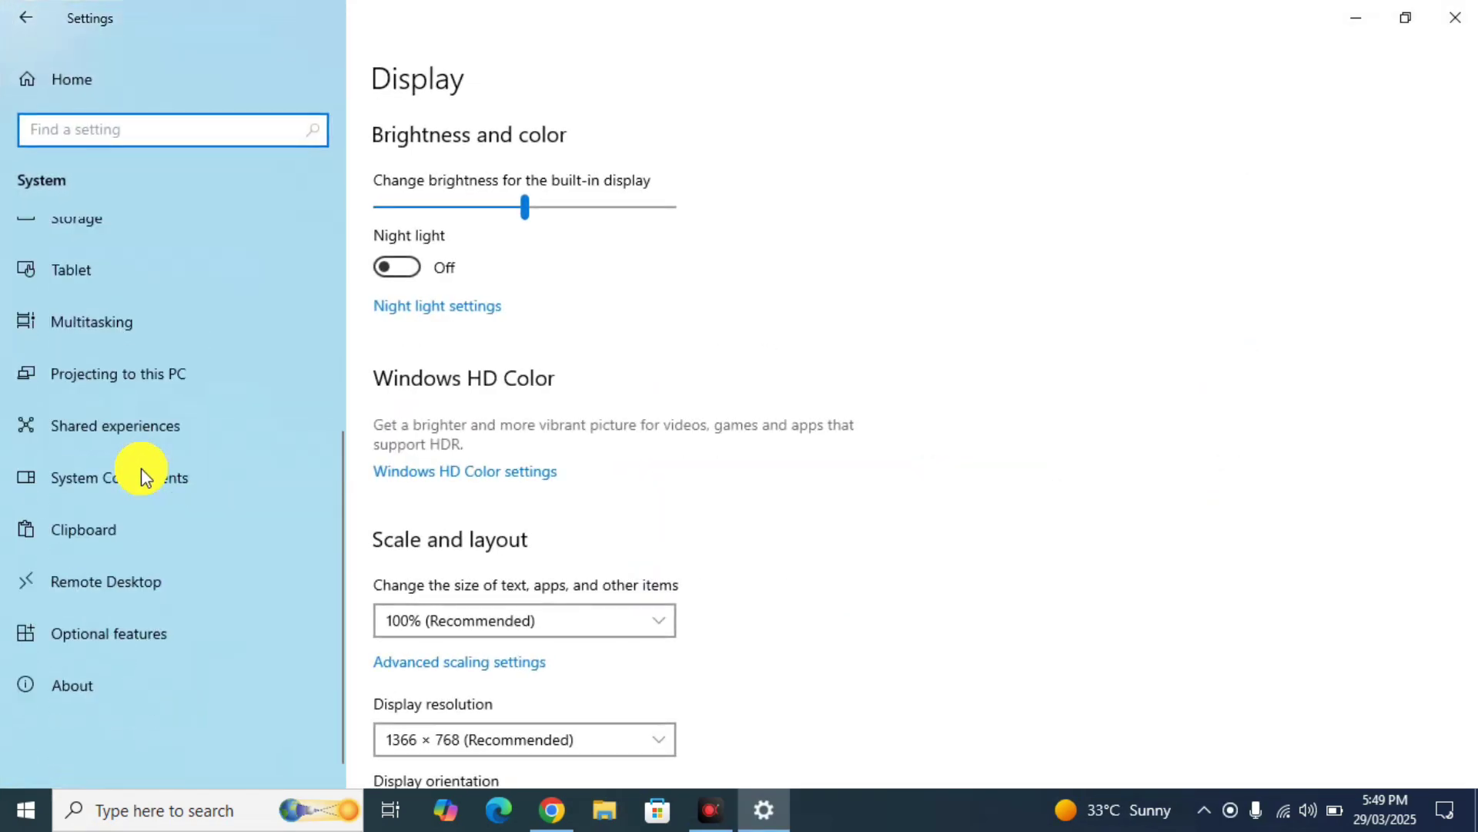
pyautogui.click(82, 677)
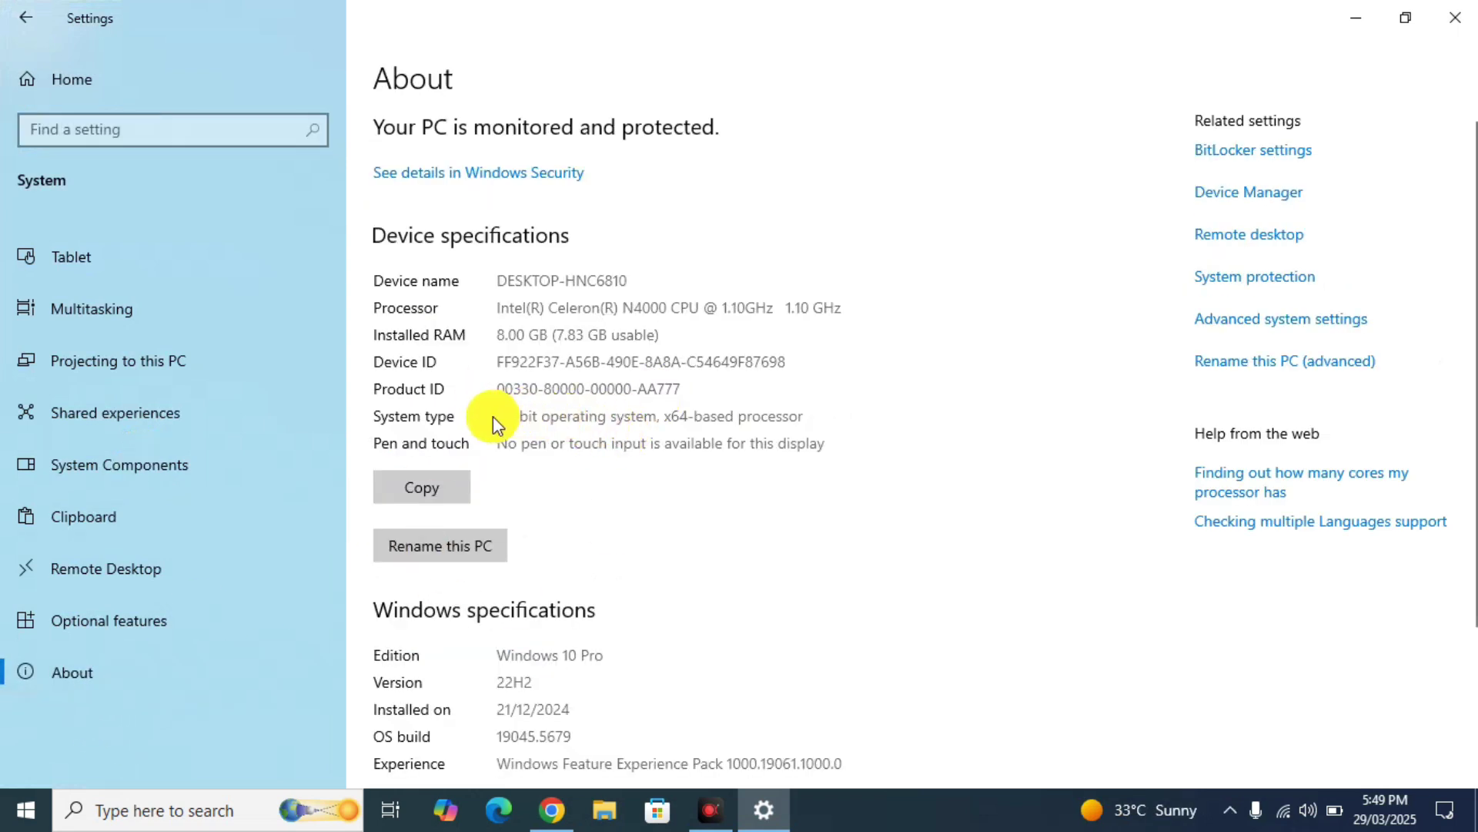
pyautogui.click(528, 425)
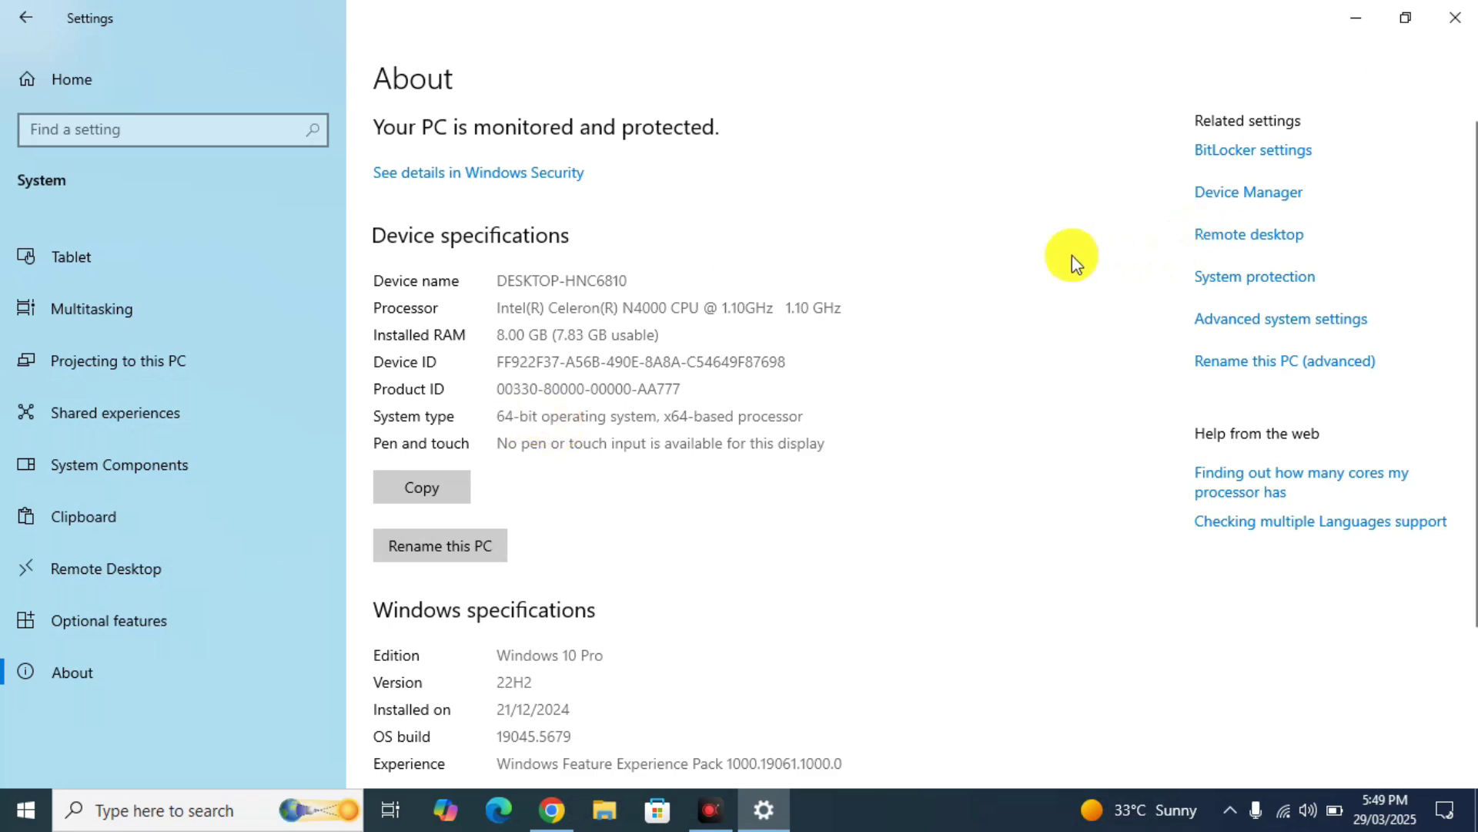
pyautogui.click(1455, 17)
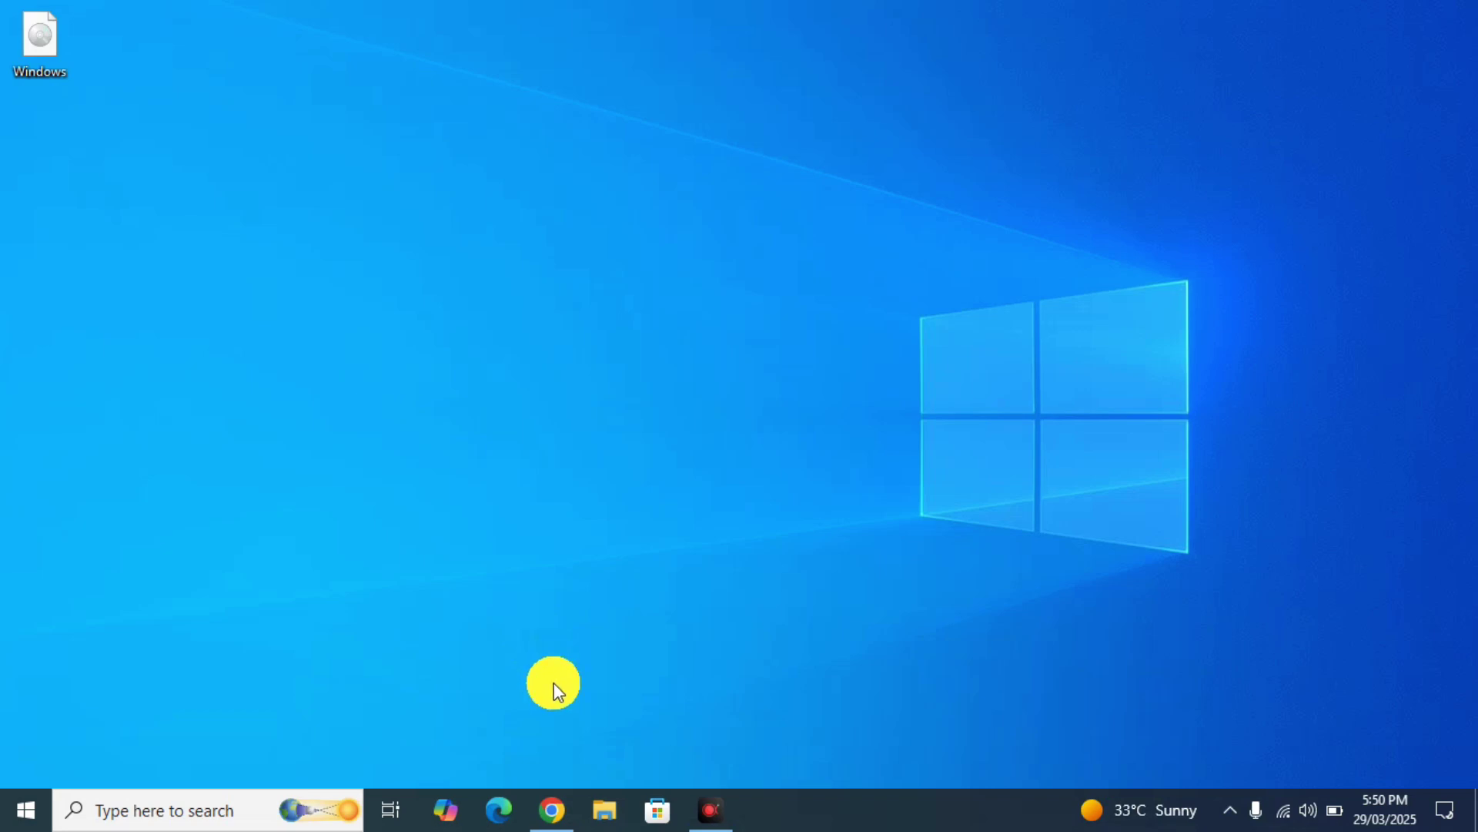
# - On the Windows 11 download page, select Windows 11 (multi-edition ISO for x64 devices)
pyautogui.click(554, 803)
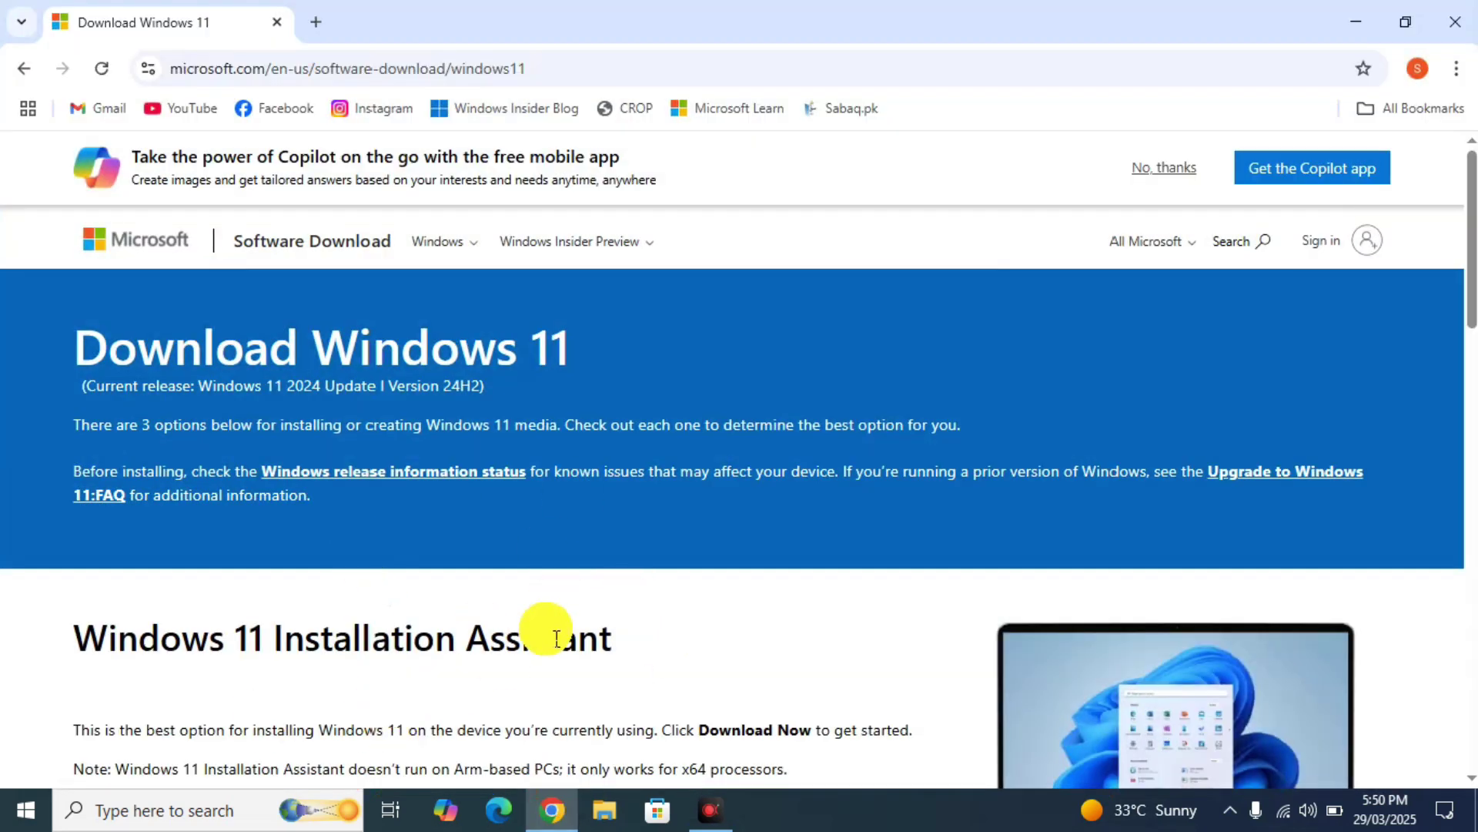
pyautogui.scroll(-4, 556, 638)
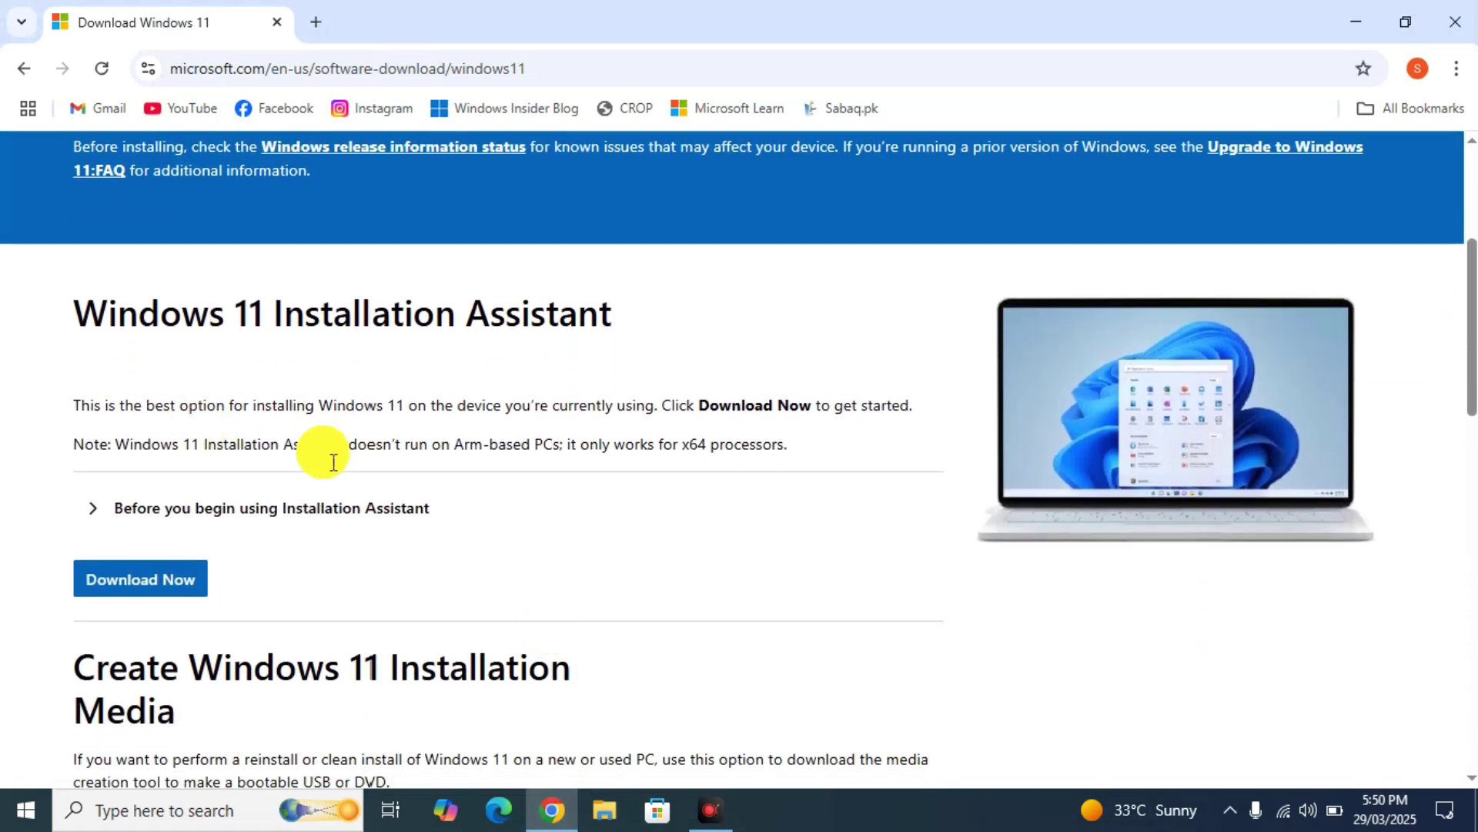
pyautogui.scroll(-3, 187, 470)
pyautogui.scroll(-4, 188, 471)
pyautogui.scroll(7, 188, 471)
pyautogui.scroll(-7, 188, 471)
pyautogui.scroll(-1, 188, 471)
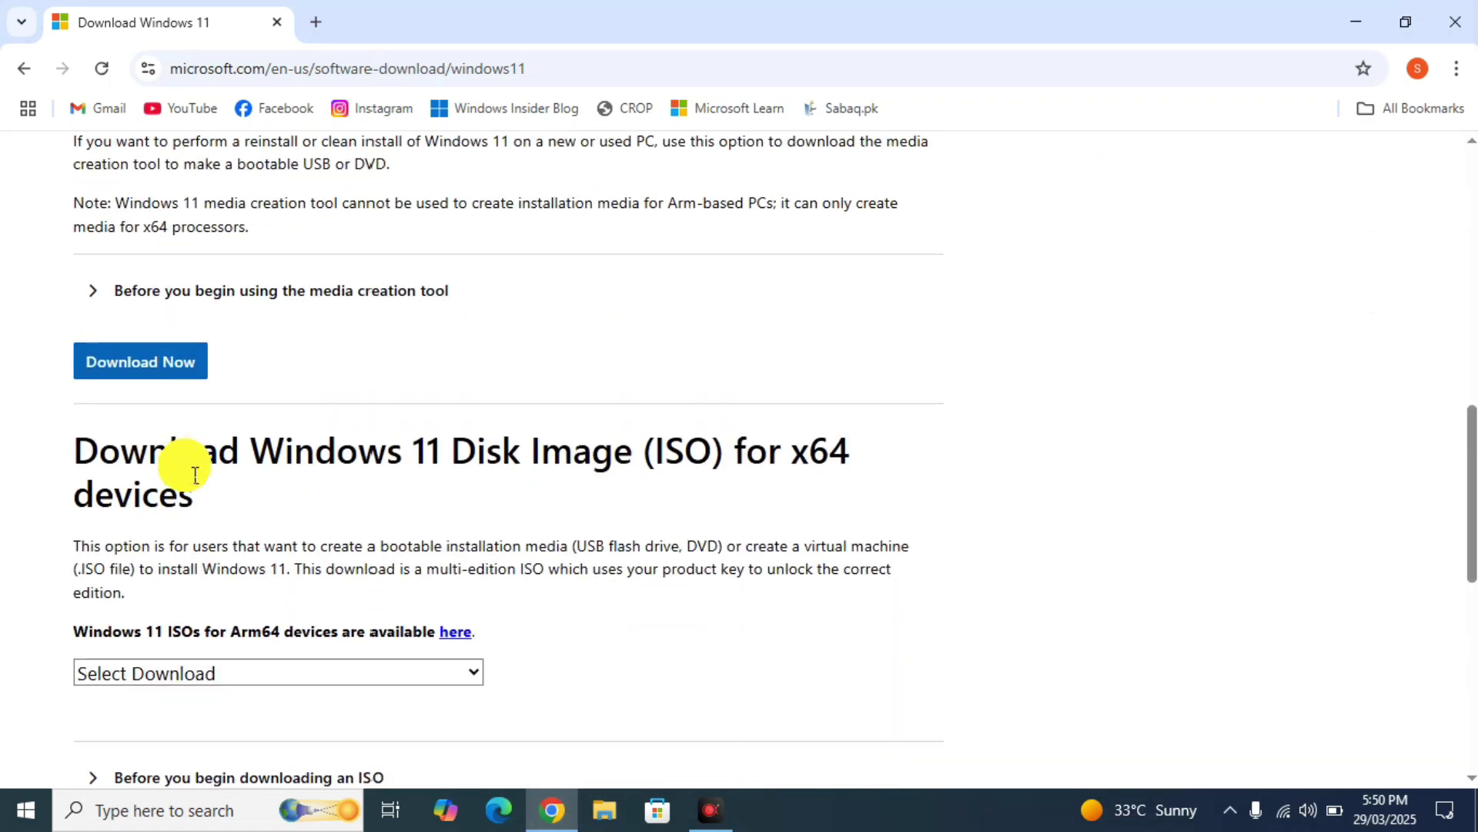
pyautogui.scroll(2, 195, 475)
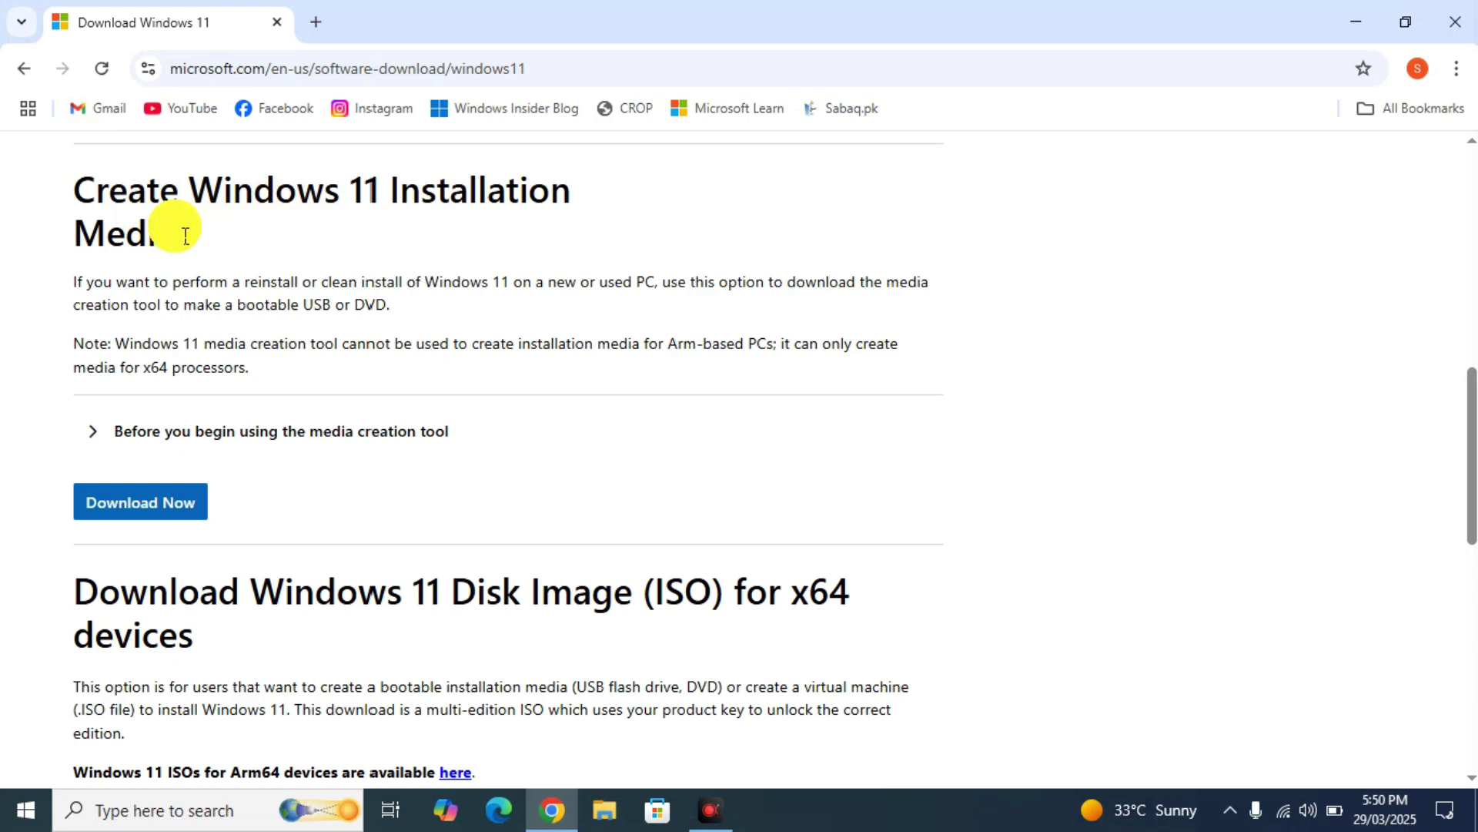
pyautogui.scroll(-4, 289, 424)
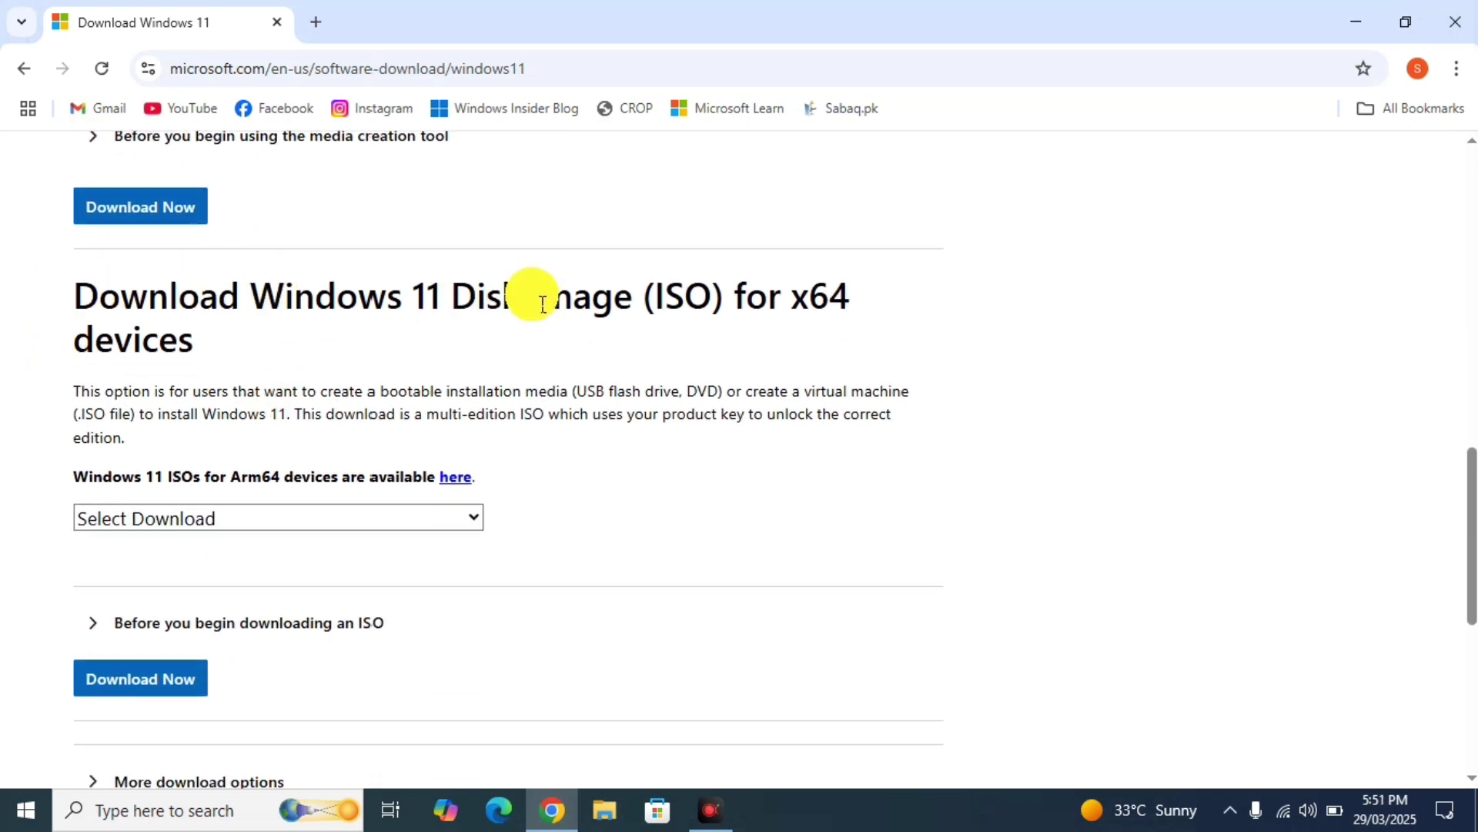
pyautogui.click(211, 517)
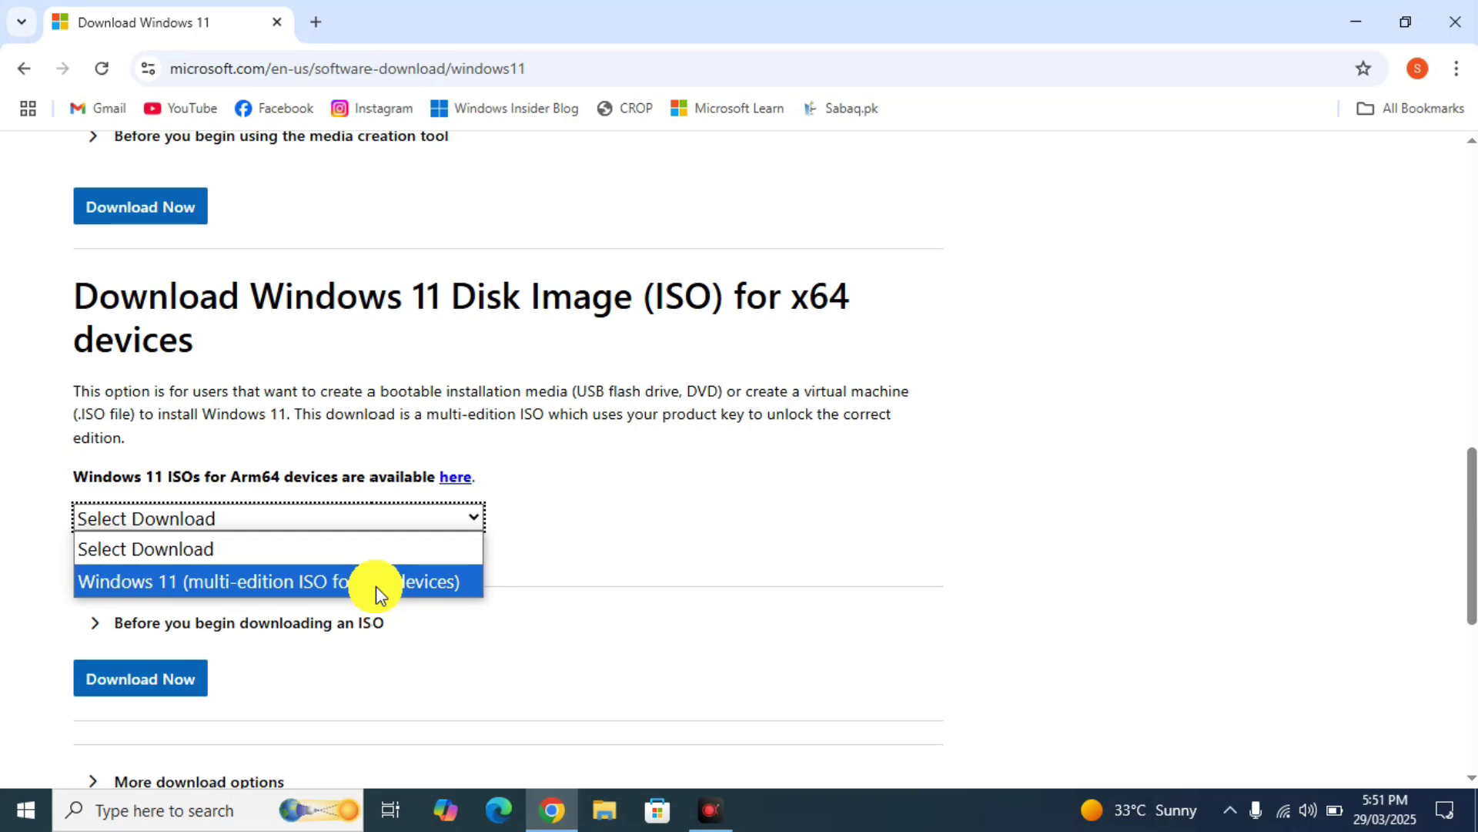
pyautogui.click(375, 585)
# - Request the selected ISO and set the product language to English International
pyautogui.scroll(-3, 204, 653)
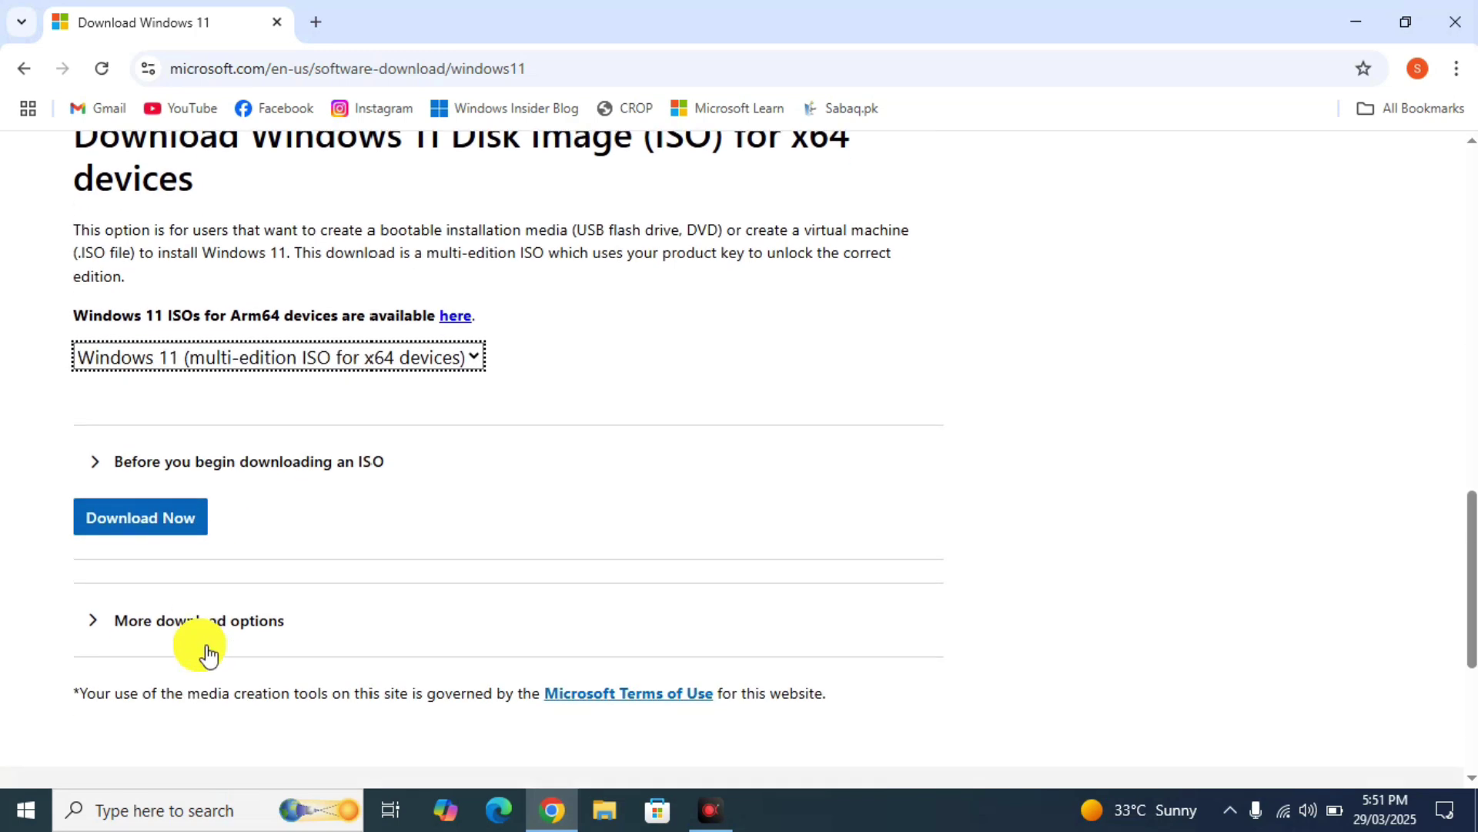
pyautogui.click(148, 529)
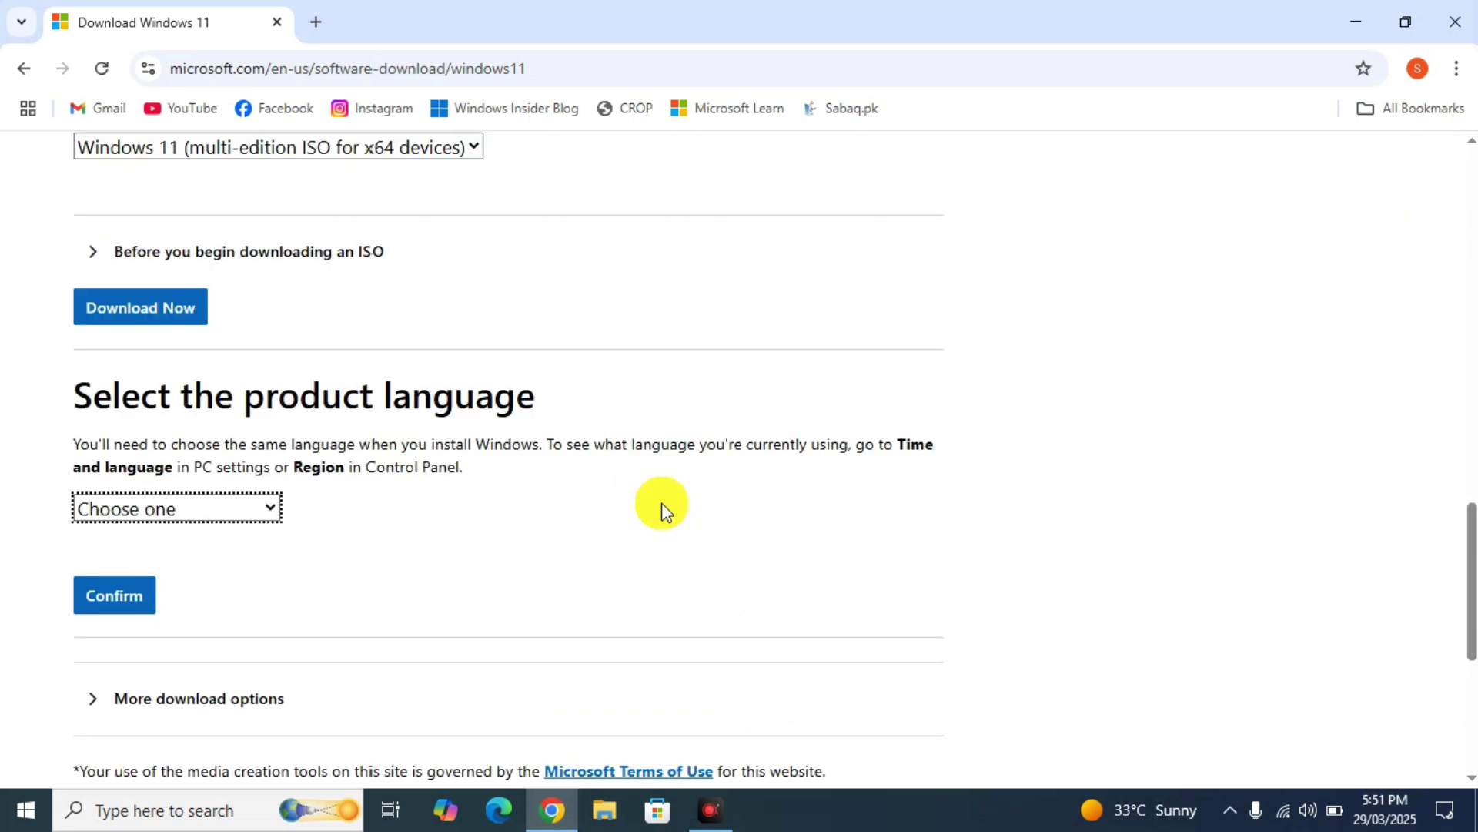
pyautogui.click(256, 506)
pyautogui.click(256, 506)
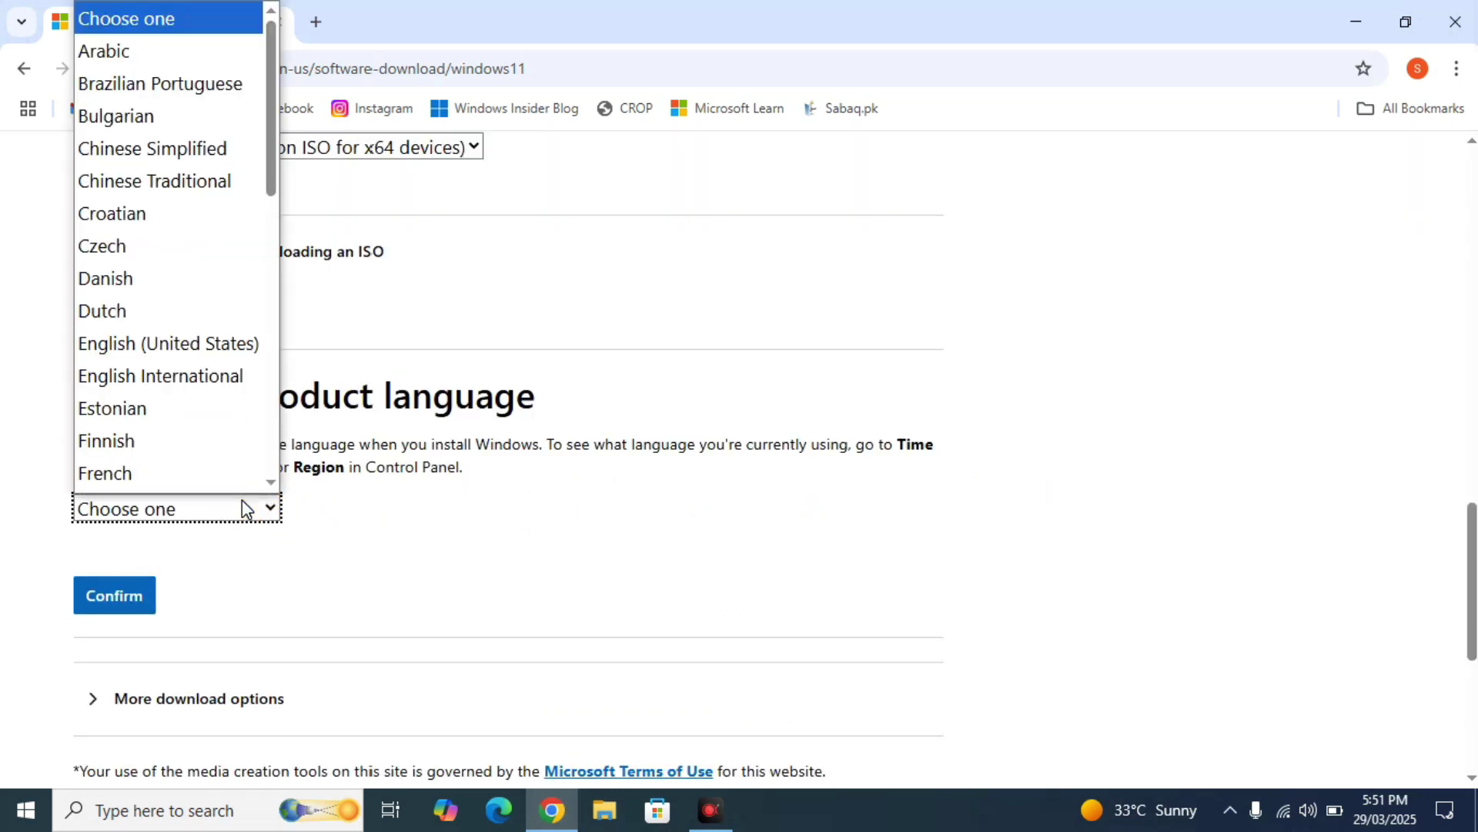
pyautogui.click(186, 373)
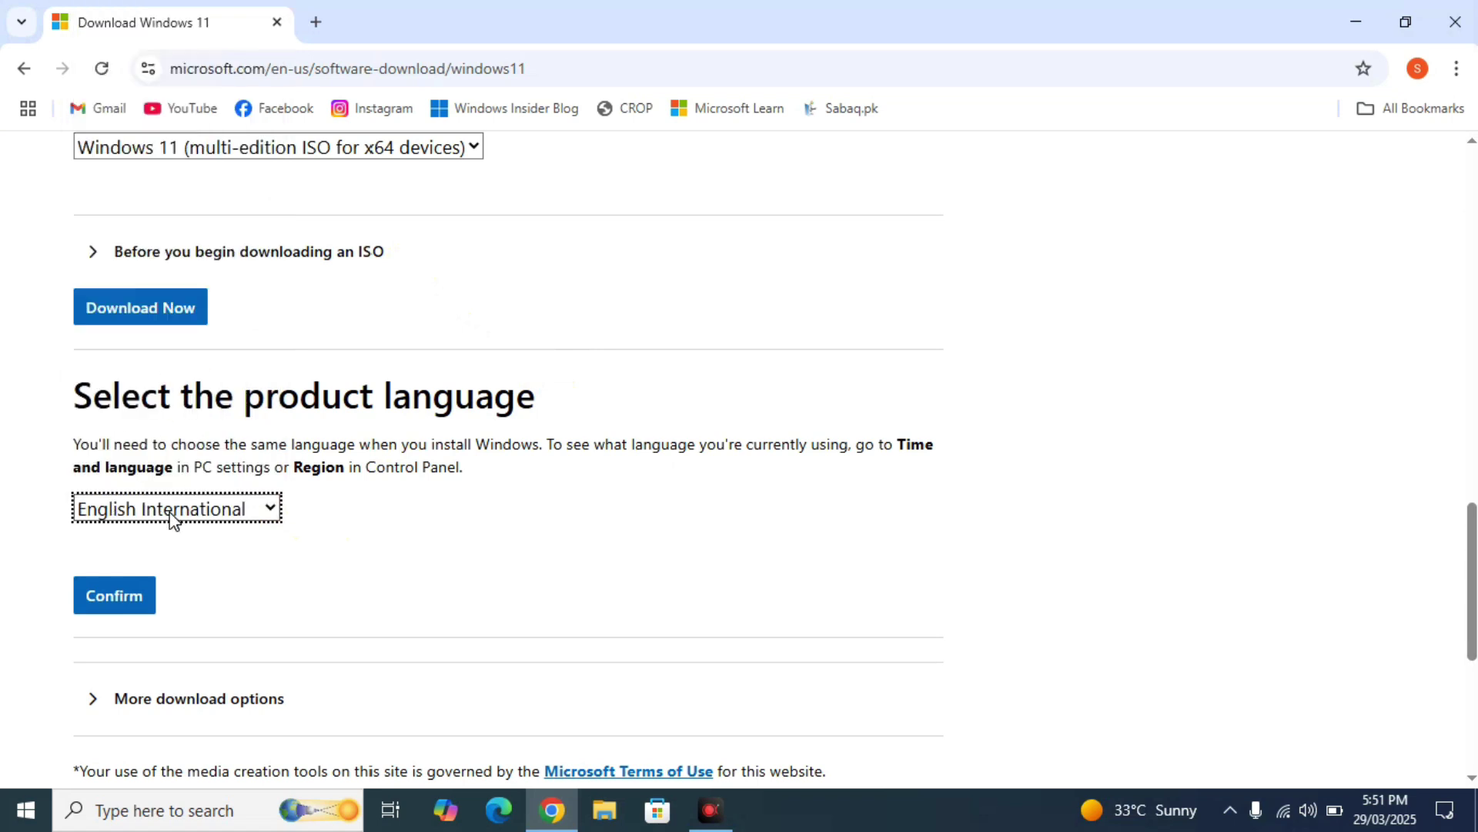
# - Confirm the language, generate the 64-bit Win11_24H2_EnglishInternational_x64 link, and cancel the save dialog
pyautogui.click(124, 587)
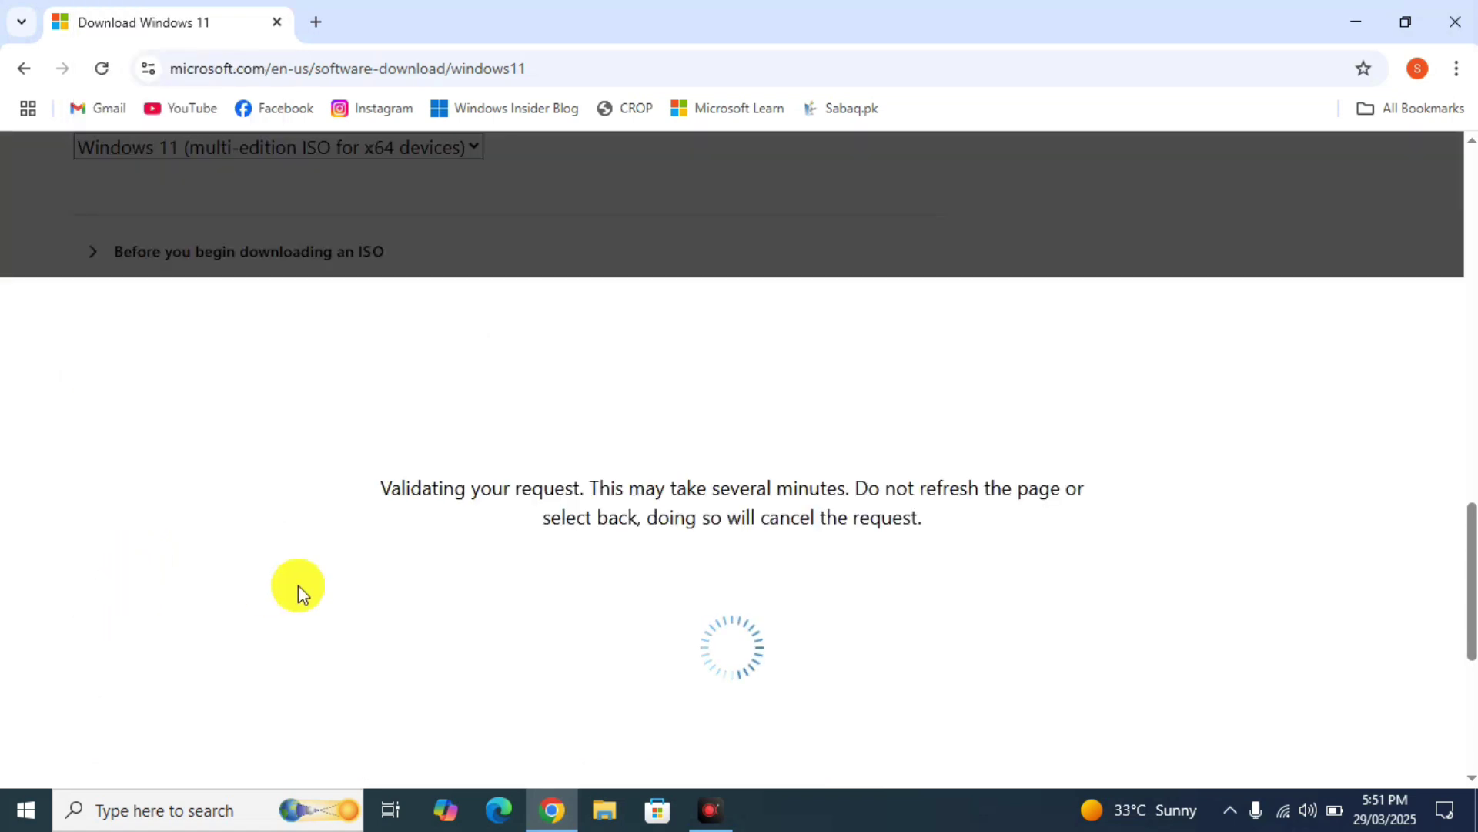
pyautogui.scroll(-2, 333, 655)
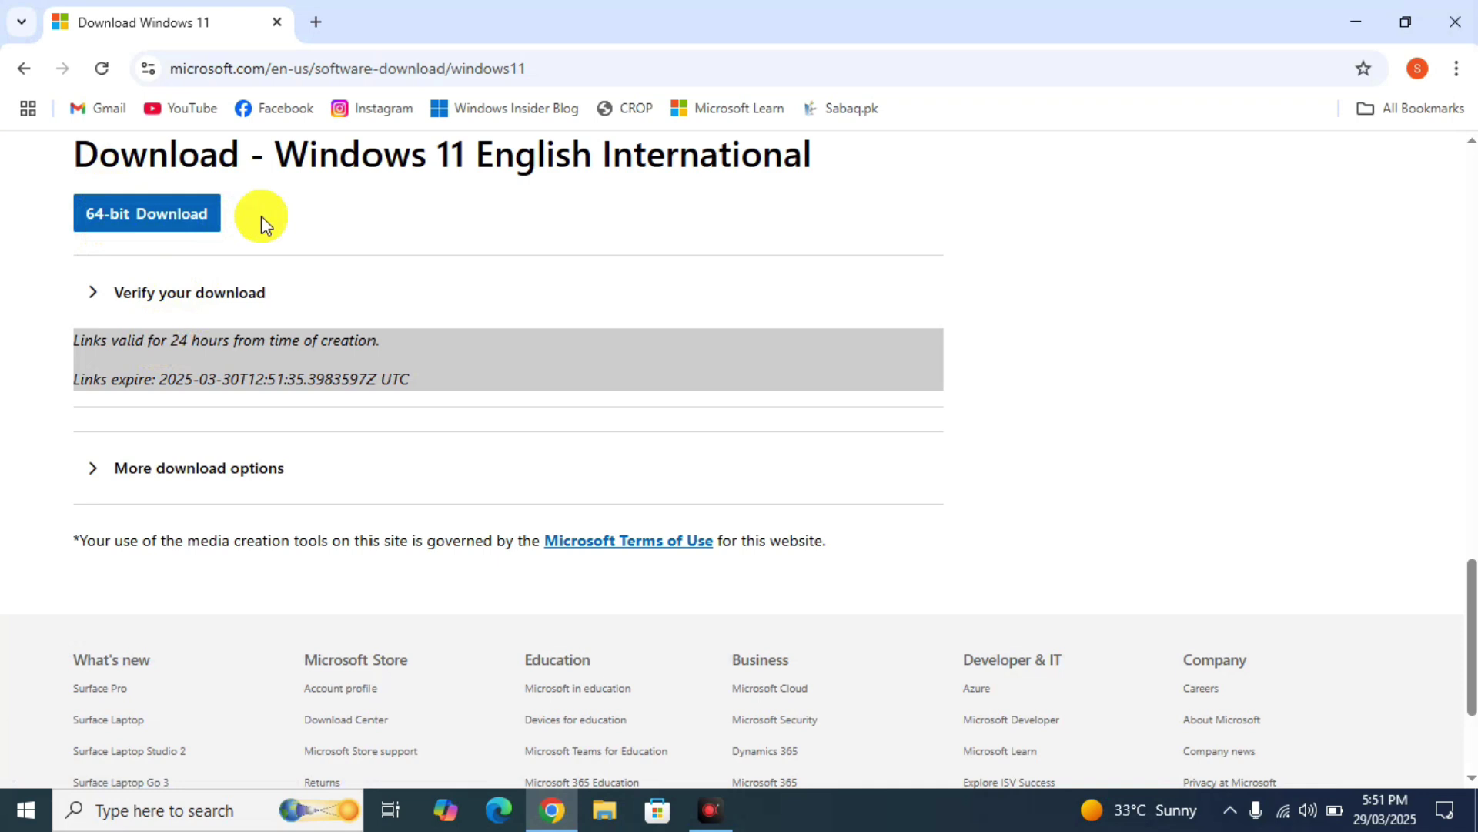
pyautogui.click(162, 223)
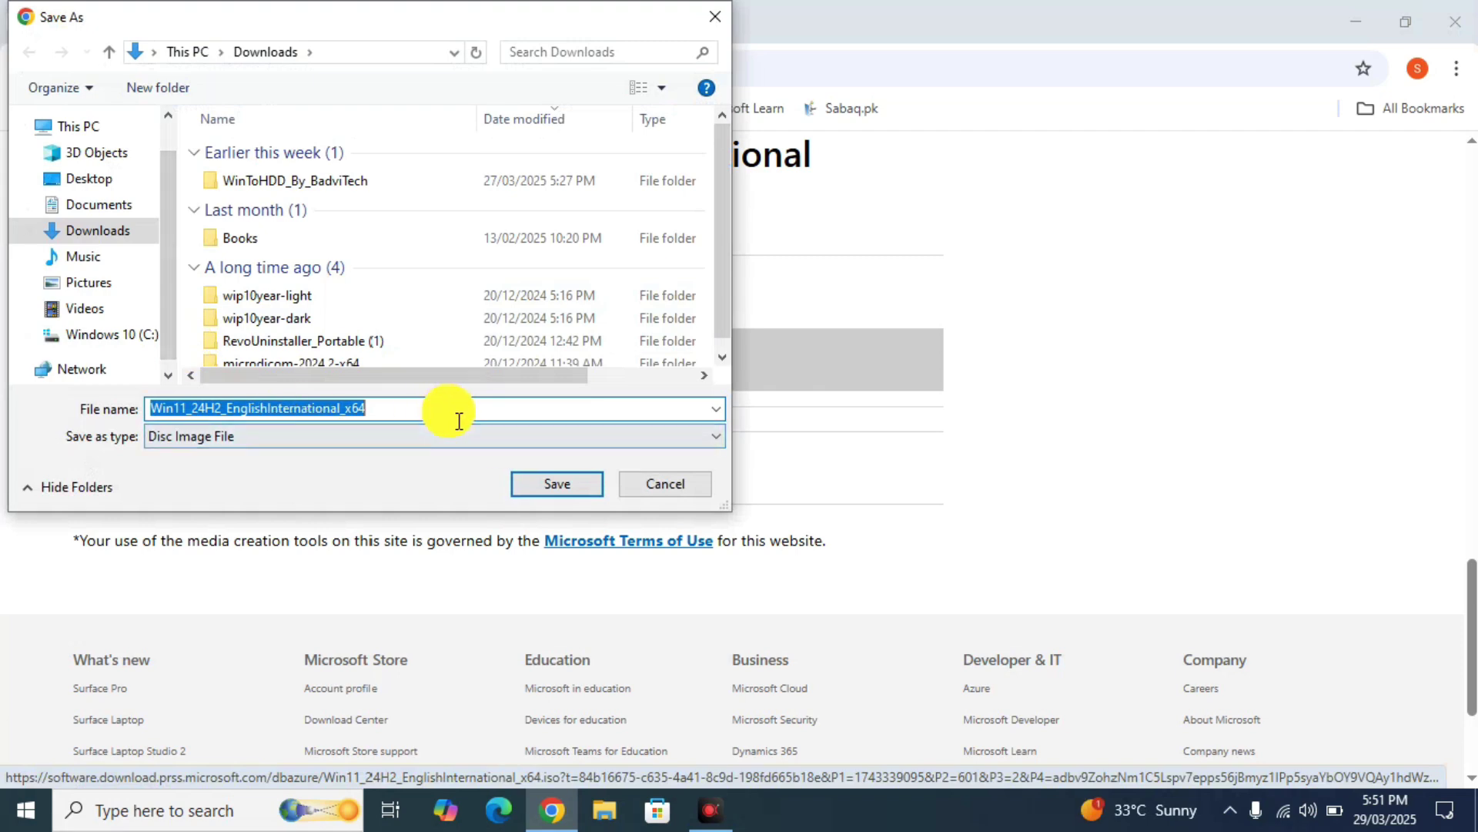
pyautogui.click(646, 485)
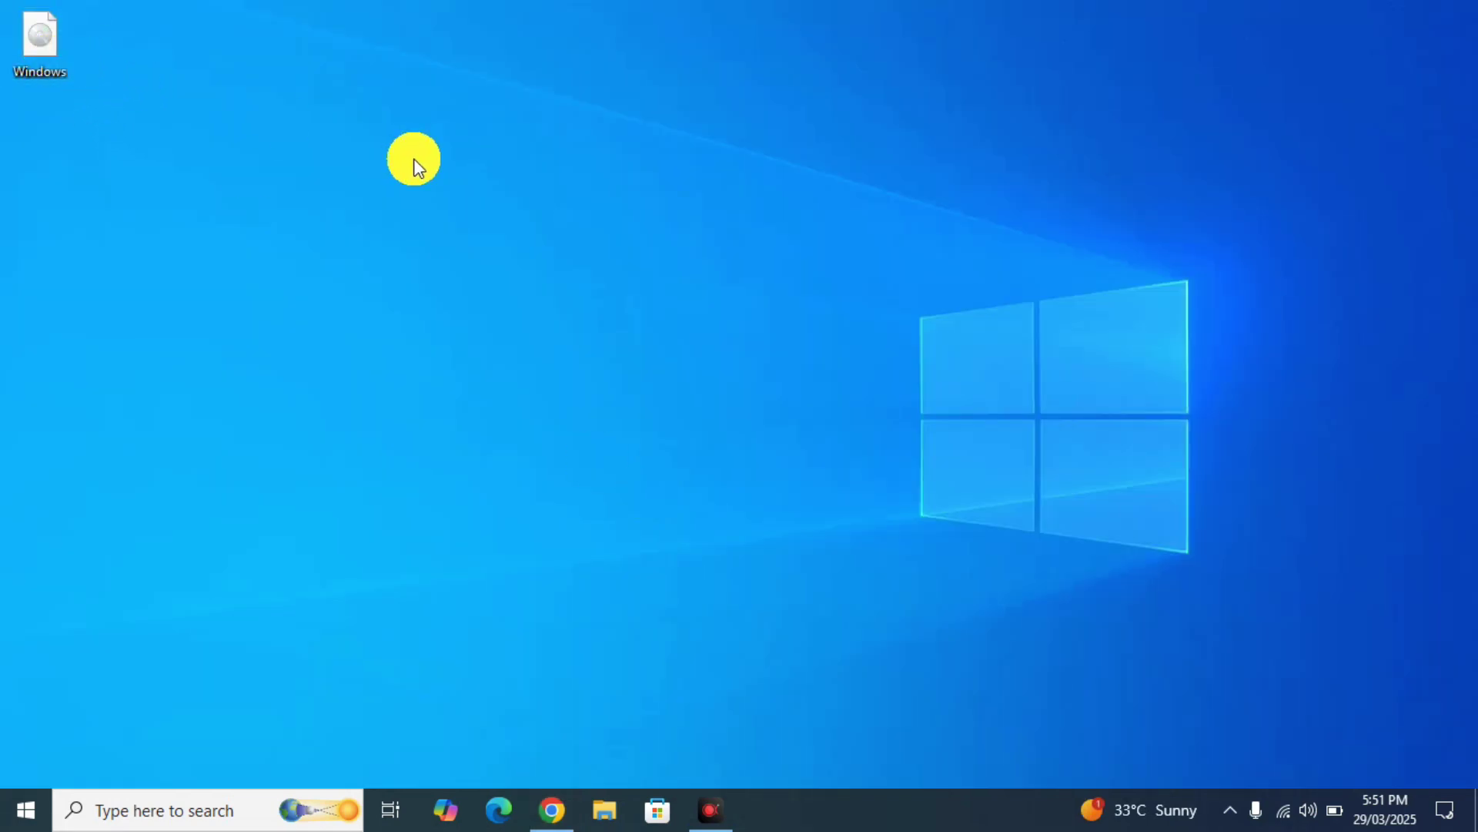
# - Switch back to the Chrome window
pyautogui.hotkey('alt', 'Tab')
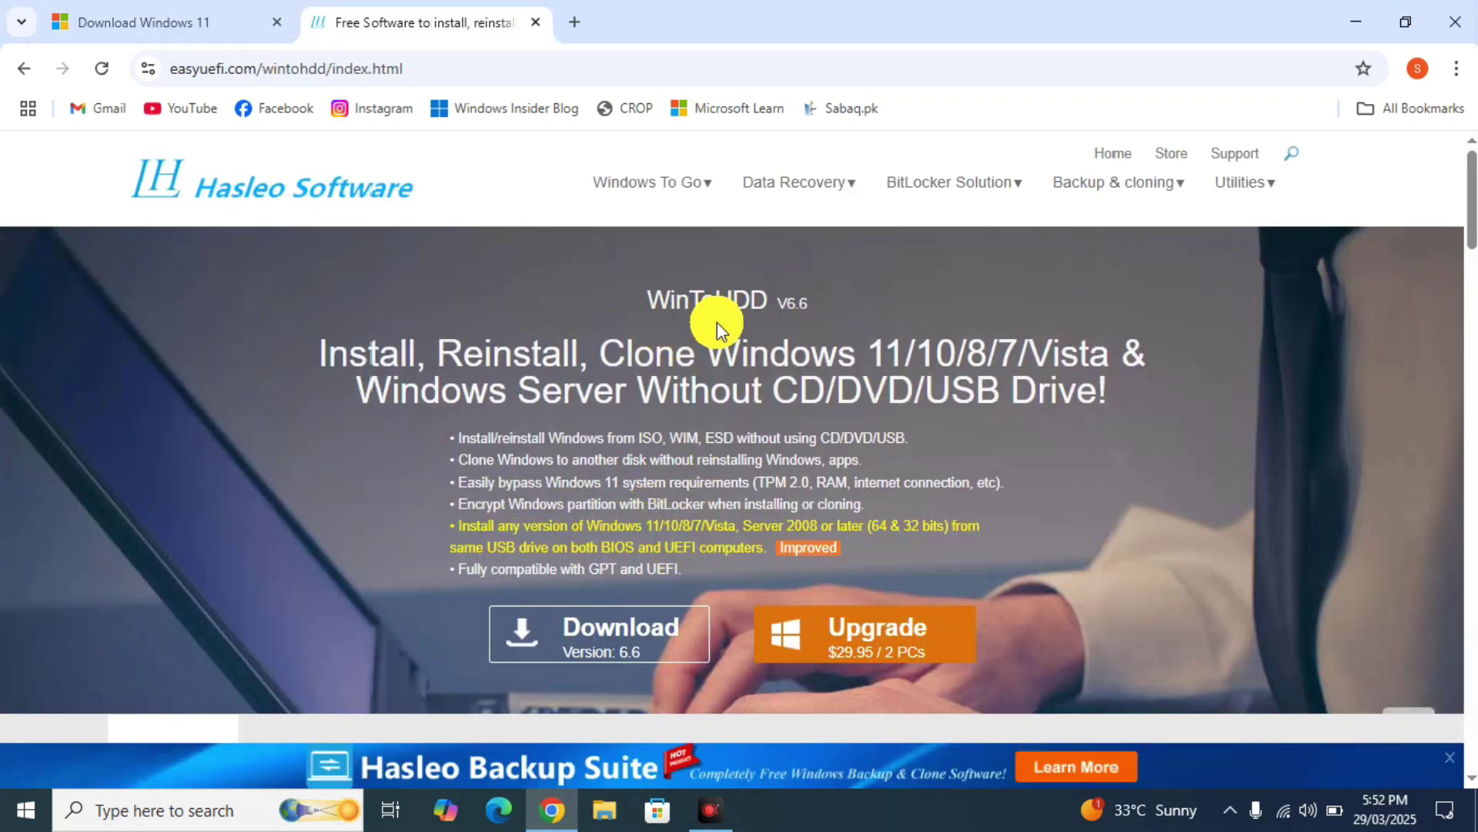
# - Download the free WinToHDD installer into the Downloads folder
pyautogui.click(423, 69)
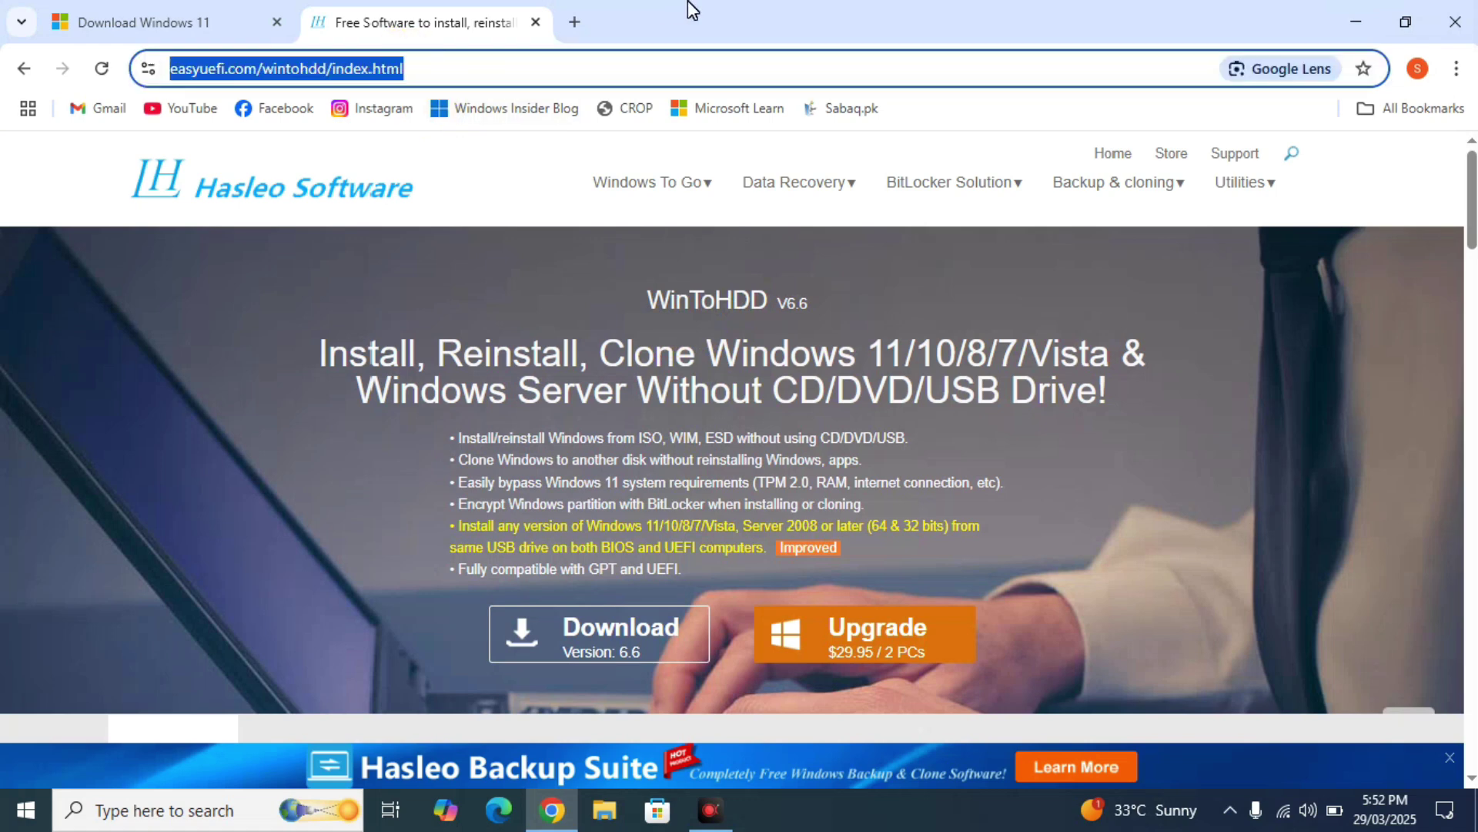
pyautogui.click(206, 409)
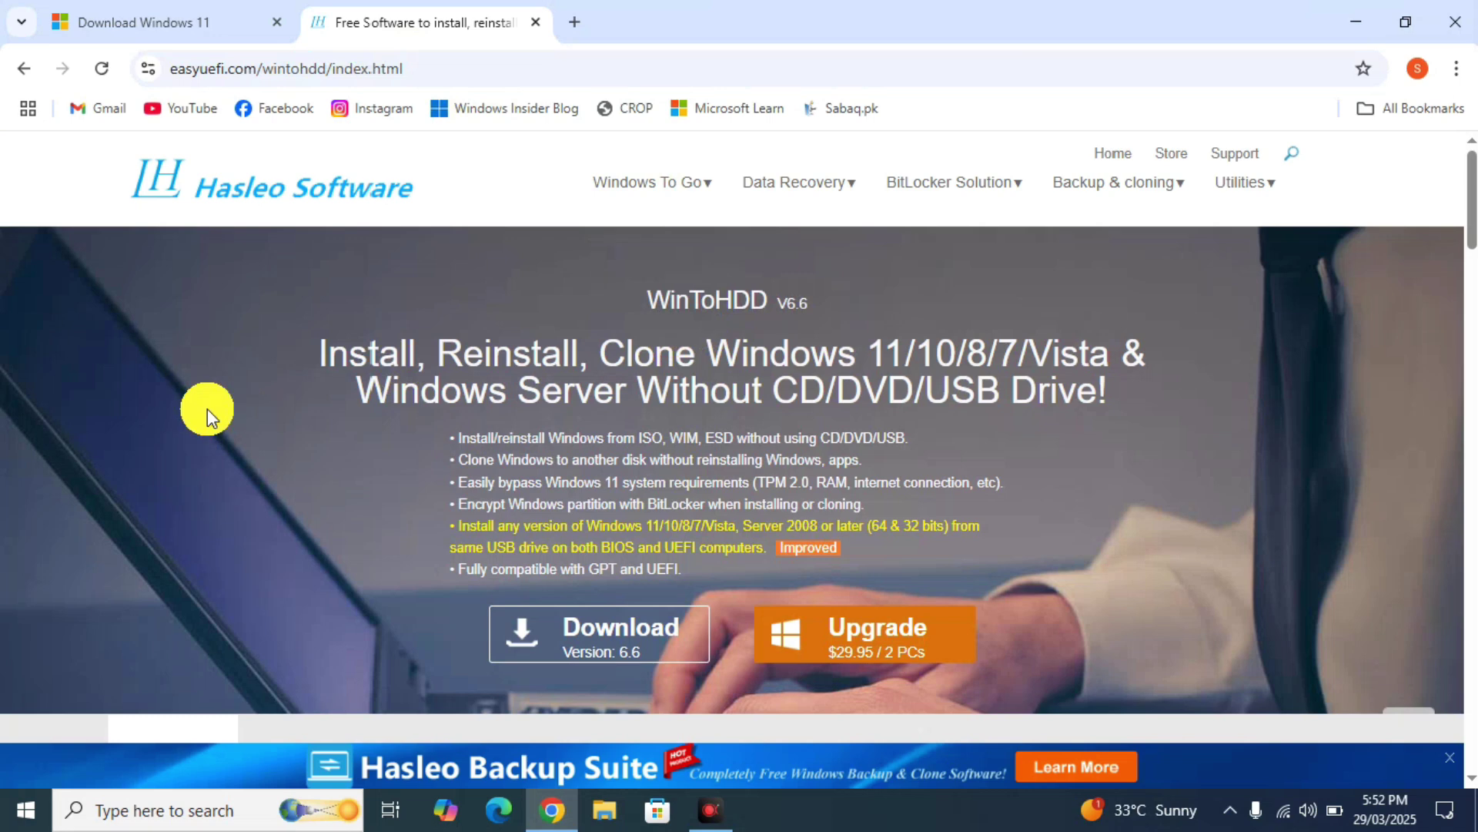
pyautogui.scroll(-2, 206, 409)
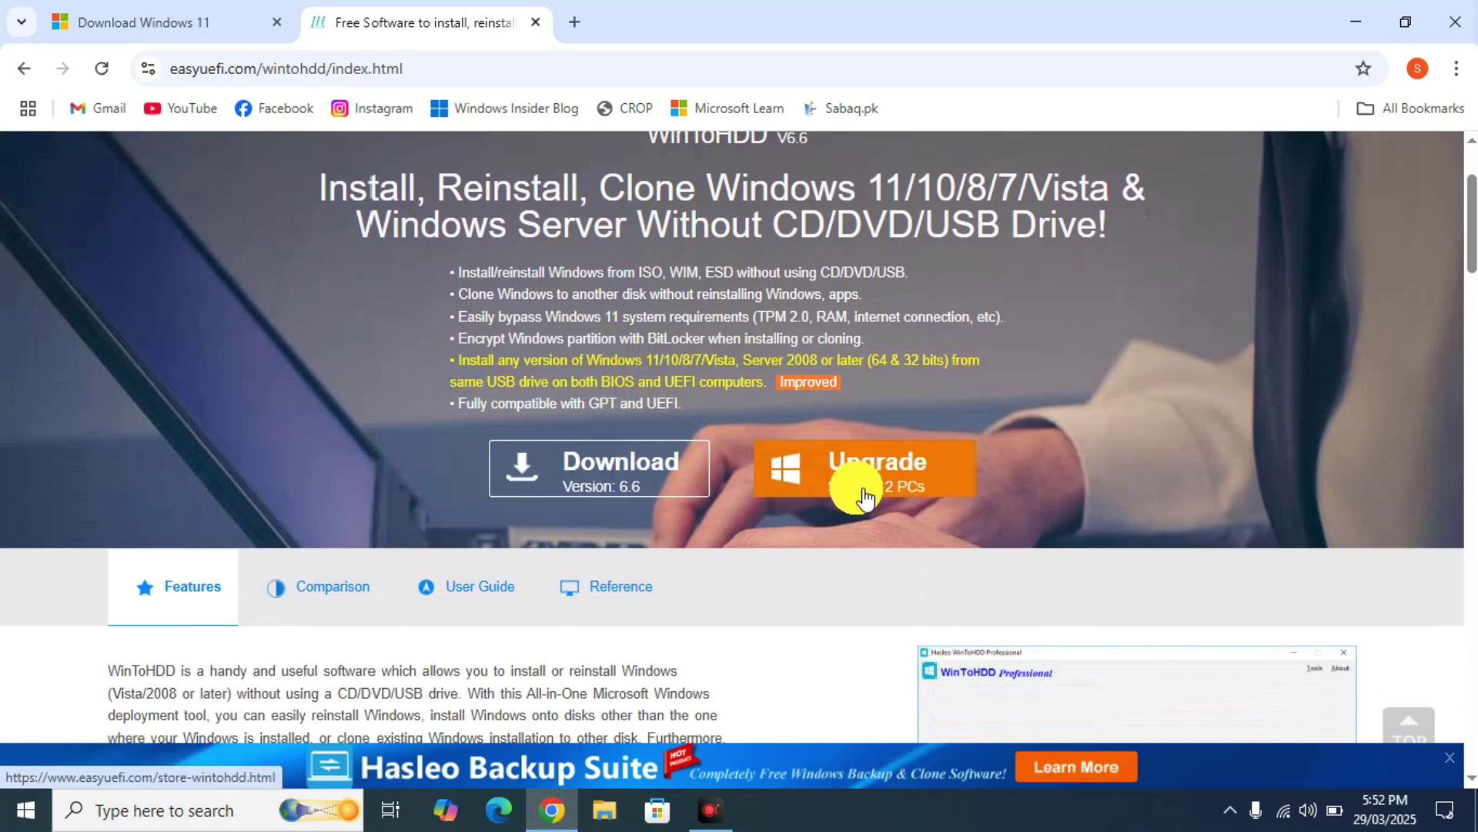
pyautogui.click(663, 488)
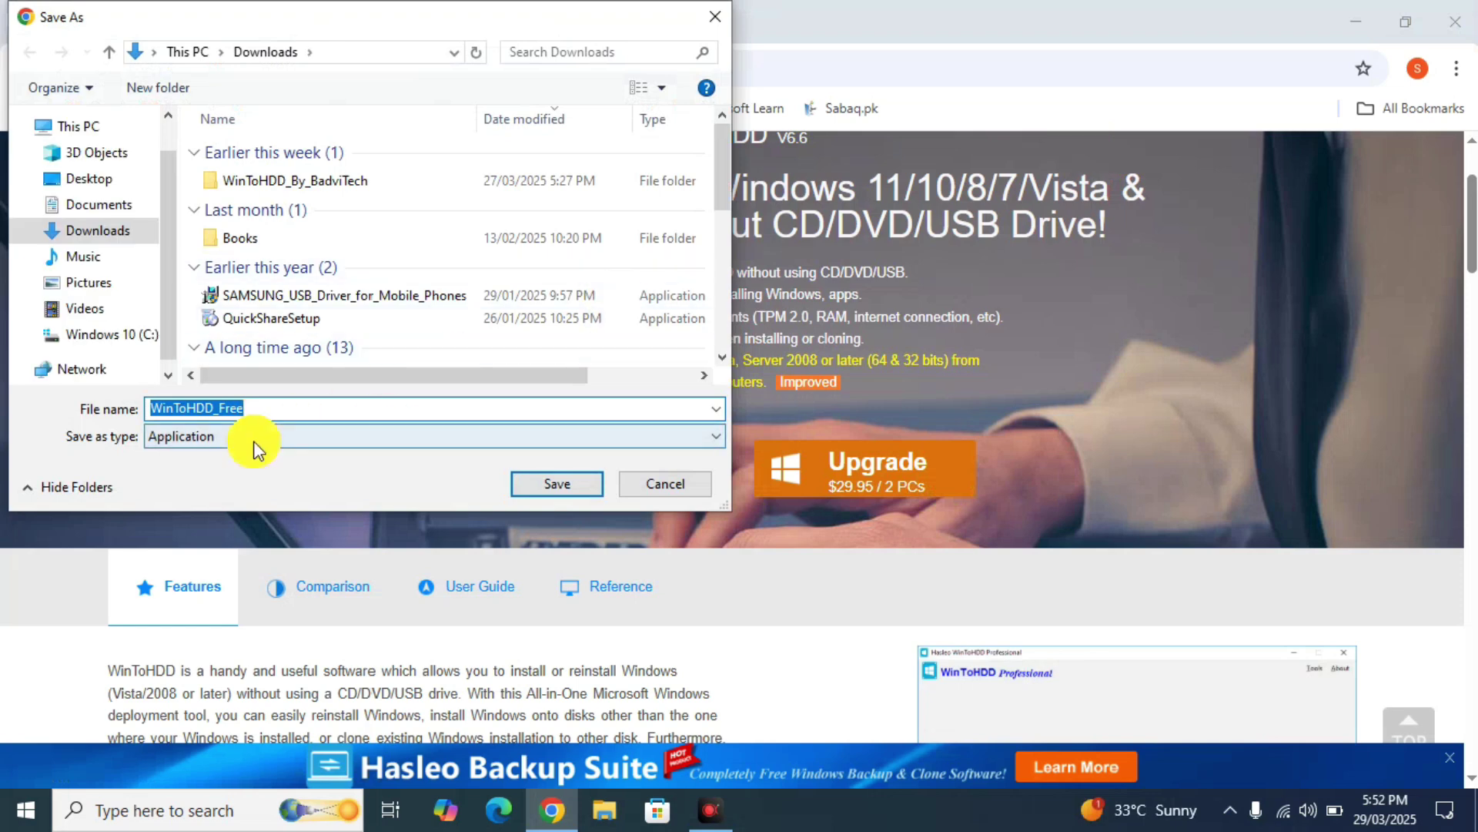
pyautogui.click(531, 485)
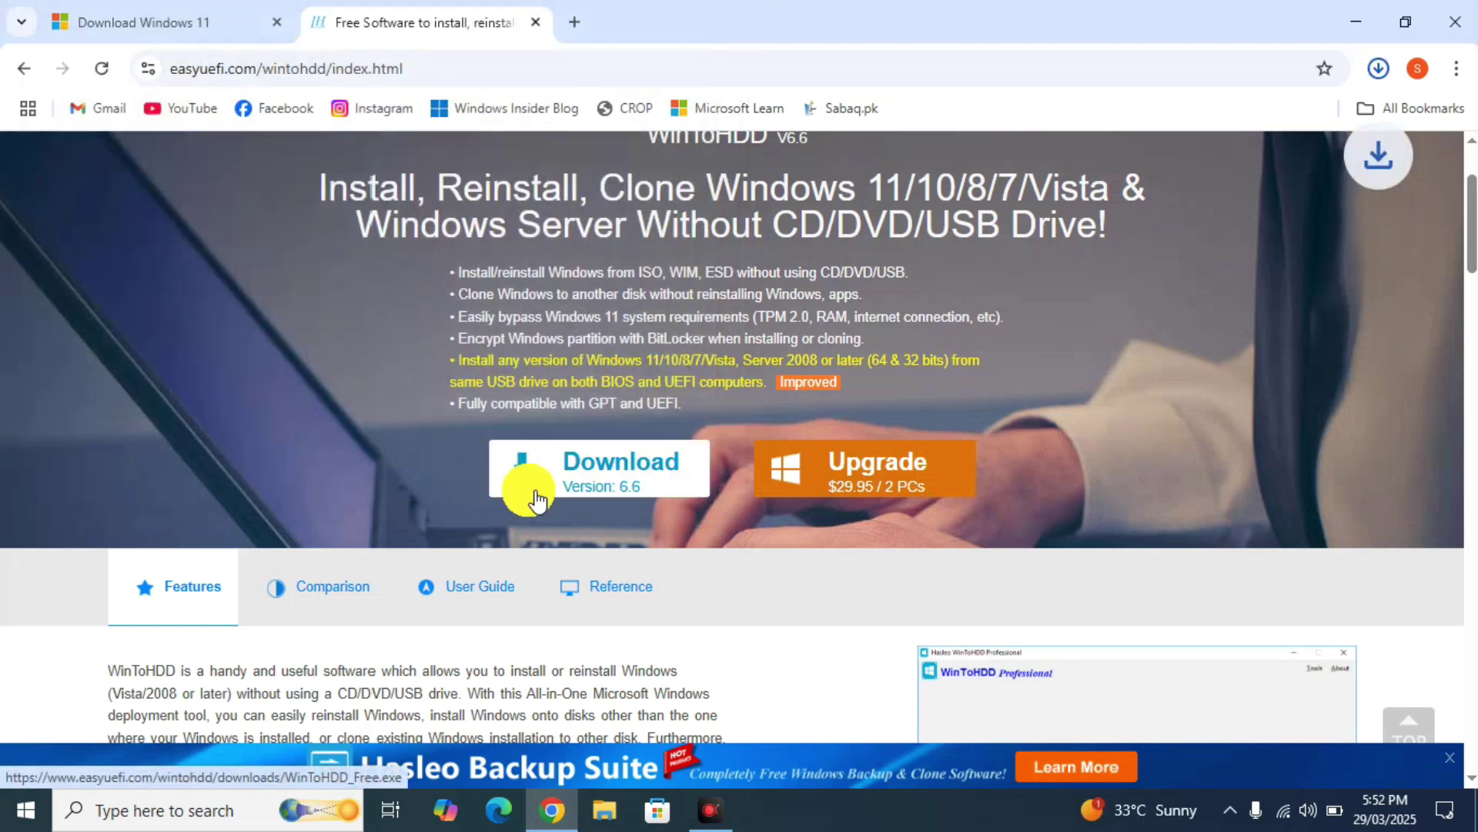
# - Look over the Features and Editions Comparison table, then close the browser
pyautogui.scroll(-3, 767, 413)
pyautogui.scroll(2, 767, 413)
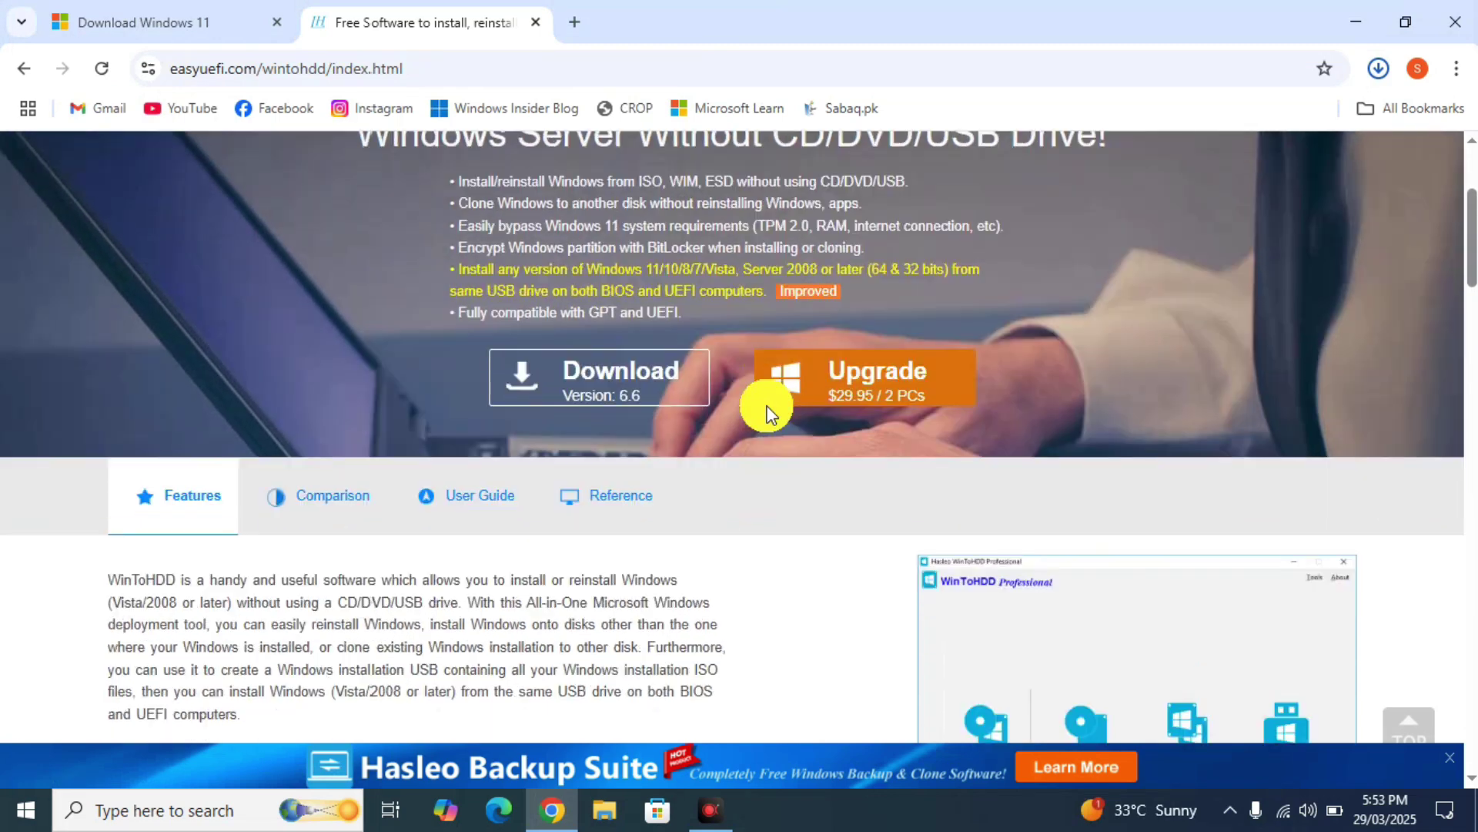
pyautogui.scroll(-4, 767, 413)
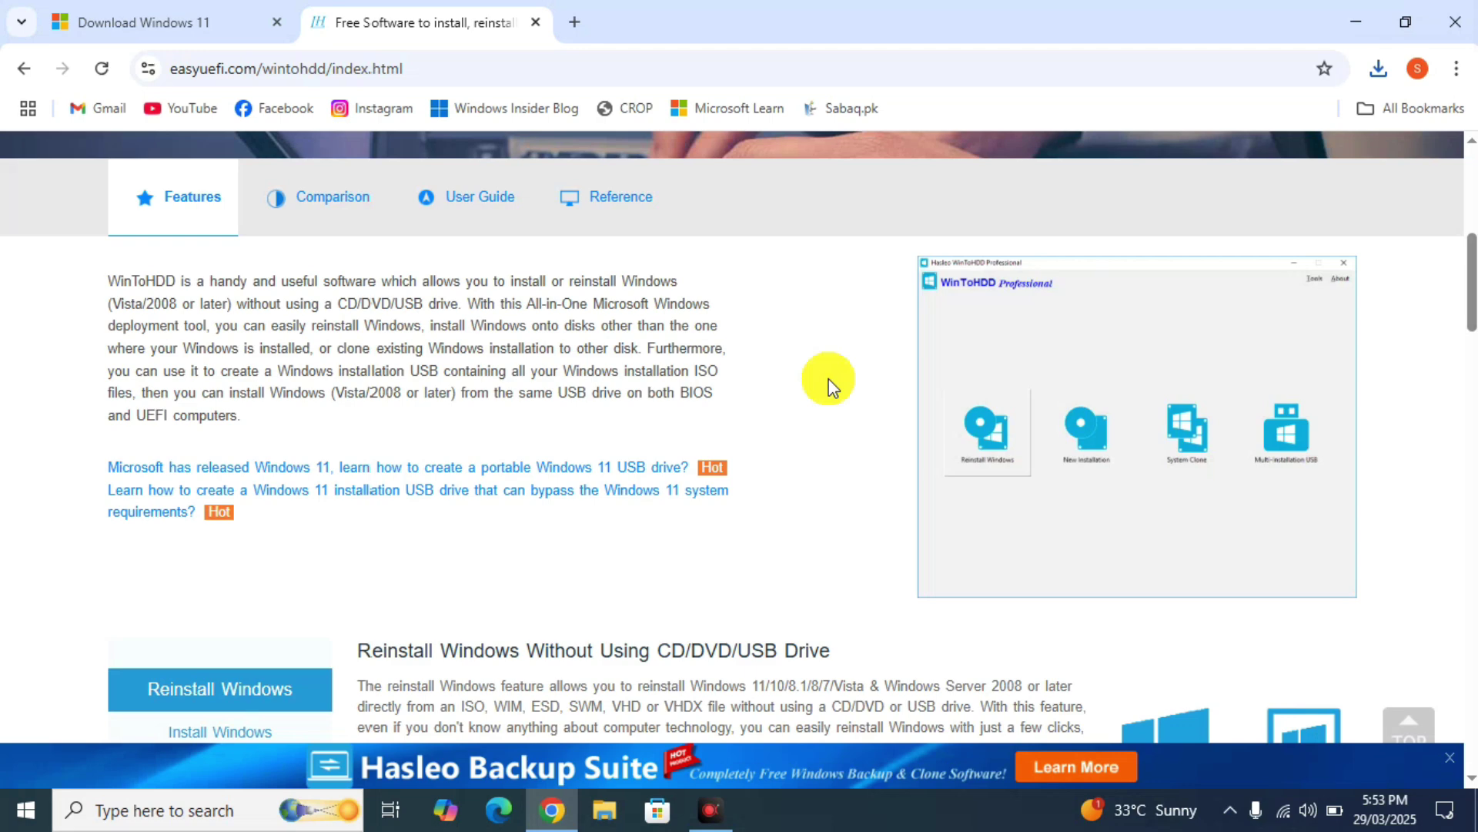
pyautogui.scroll(-5, 828, 379)
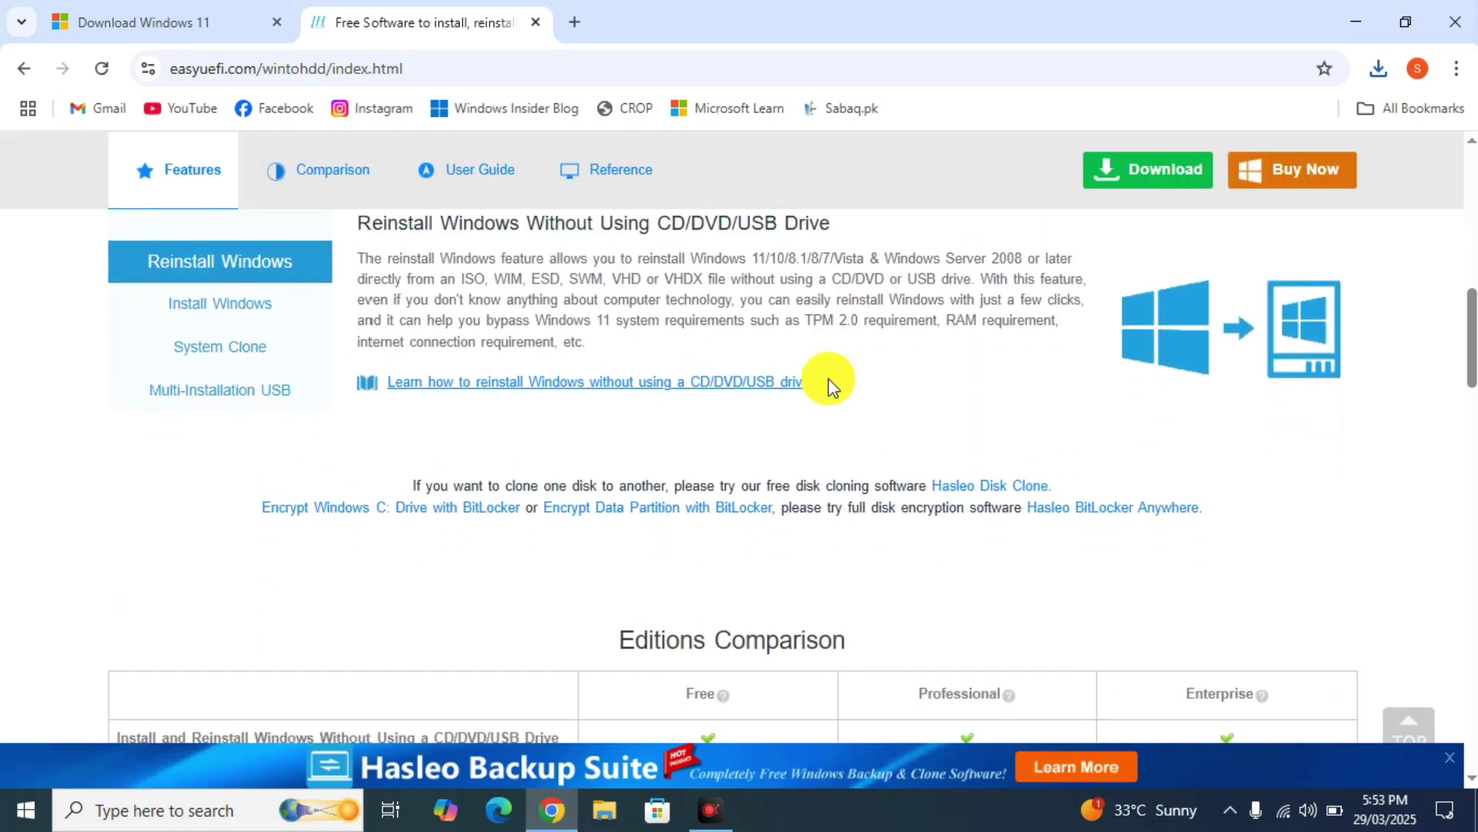
pyautogui.scroll(-3, 829, 379)
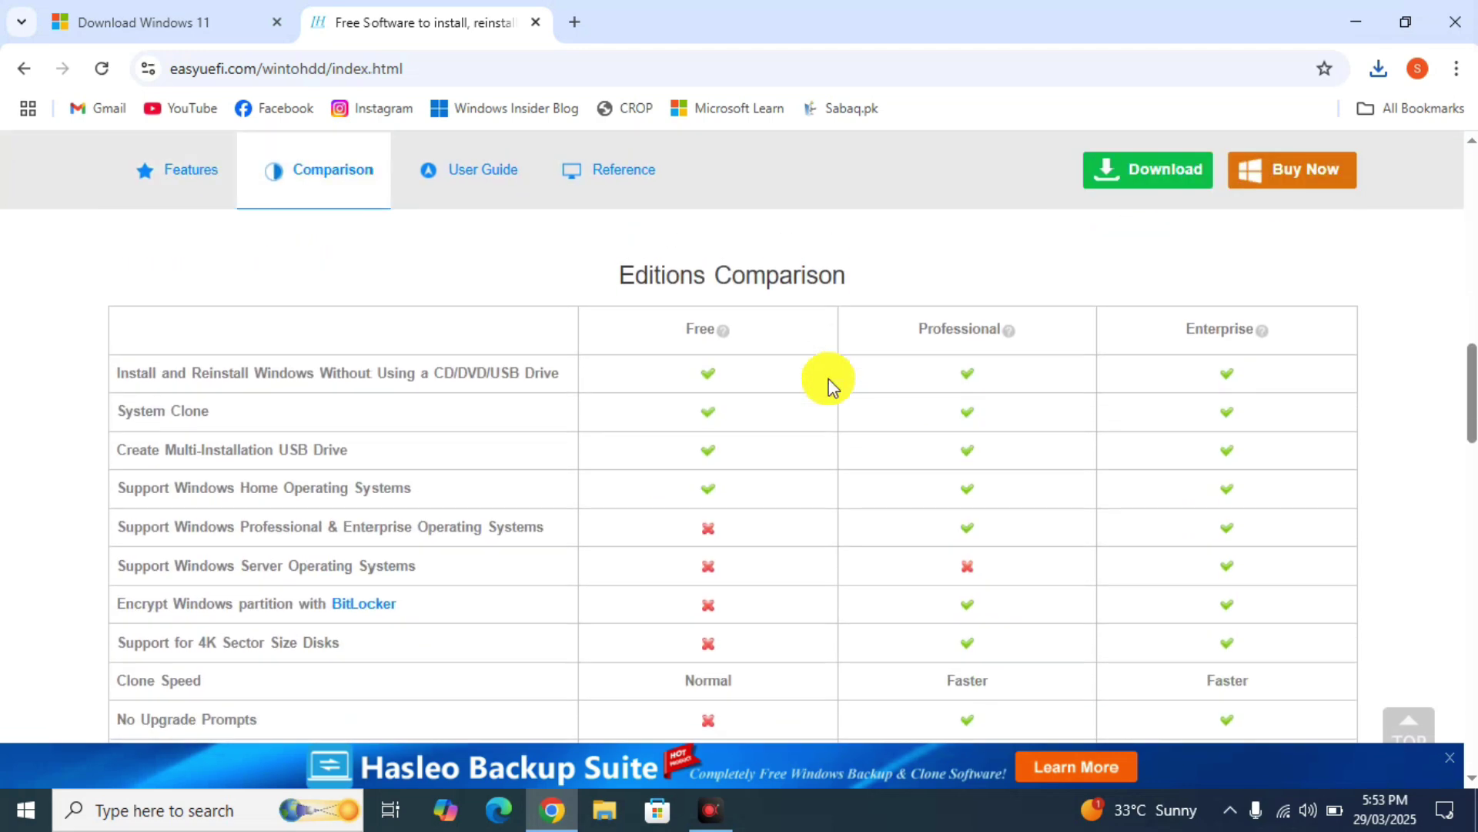
pyautogui.scroll(1, 829, 378)
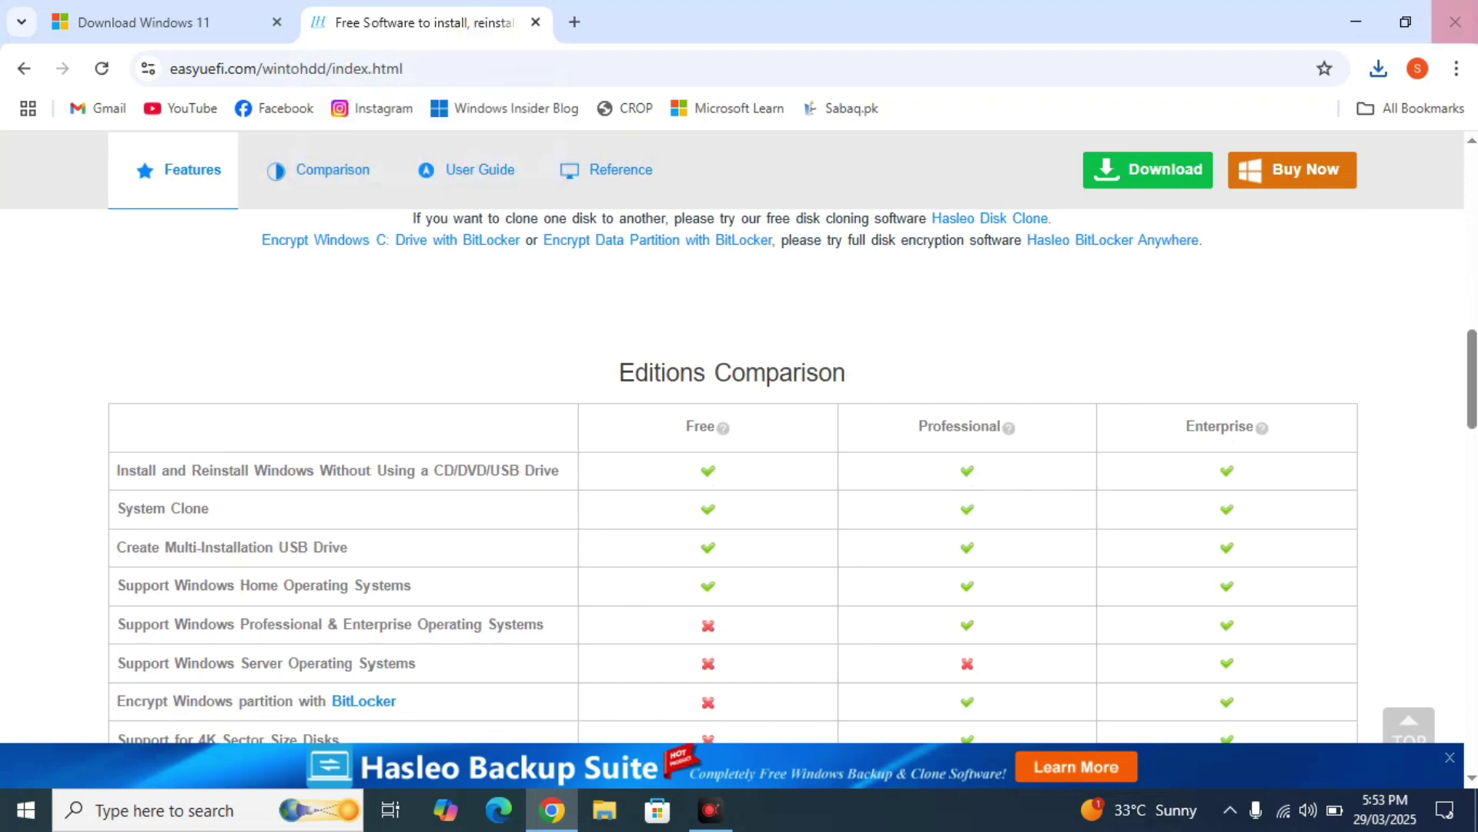
pyautogui.click(1456, 21)
# - Launch 64bit_WinToHDD_By_BadviTech from Downloads > WinToHDD_By_BadviTech in File Explorer
pyautogui.press('super+e')
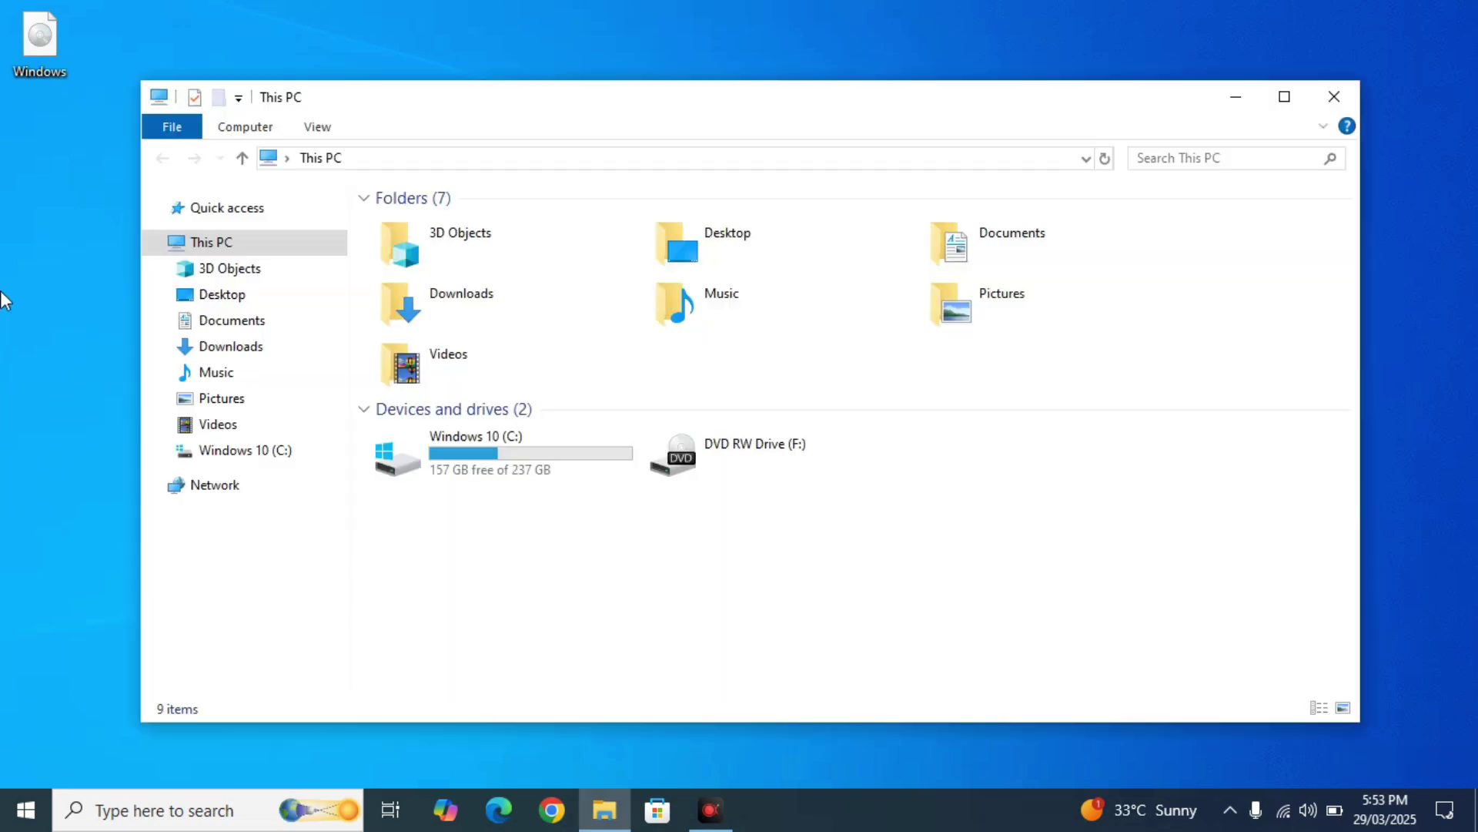
pyautogui.click(236, 322)
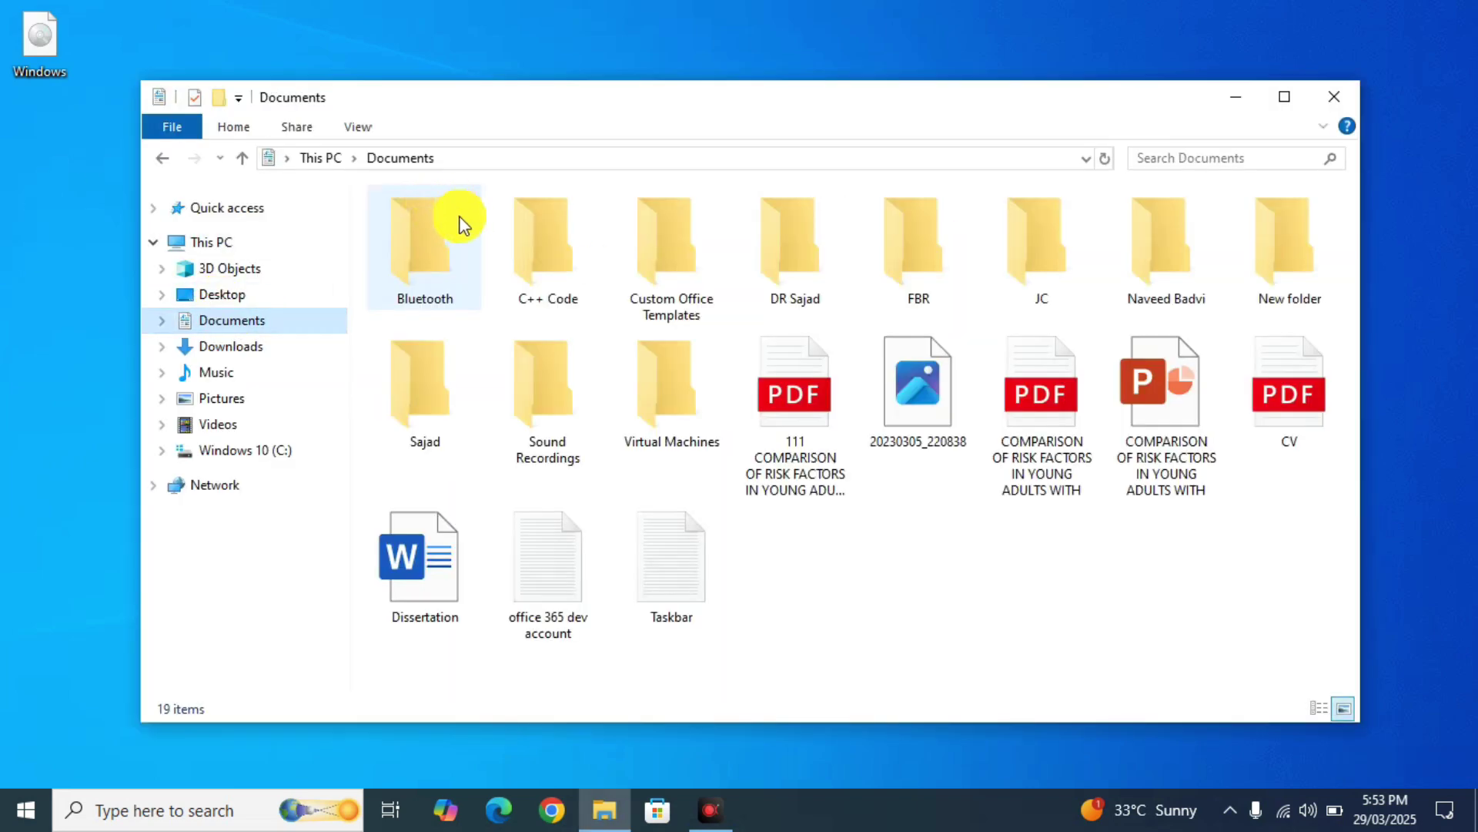
pyautogui.click(194, 345)
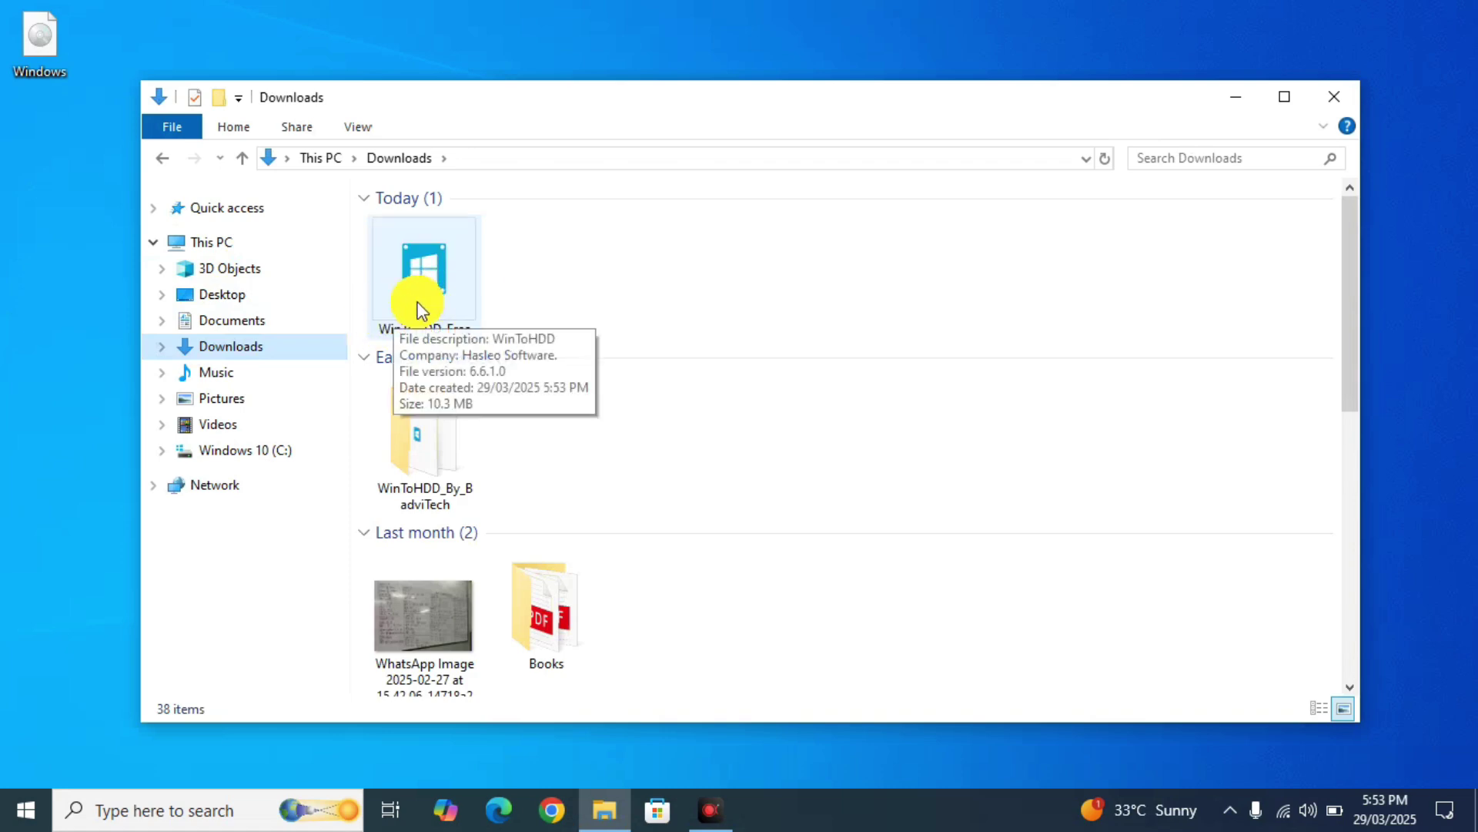
pyautogui.doubleClick(429, 436)
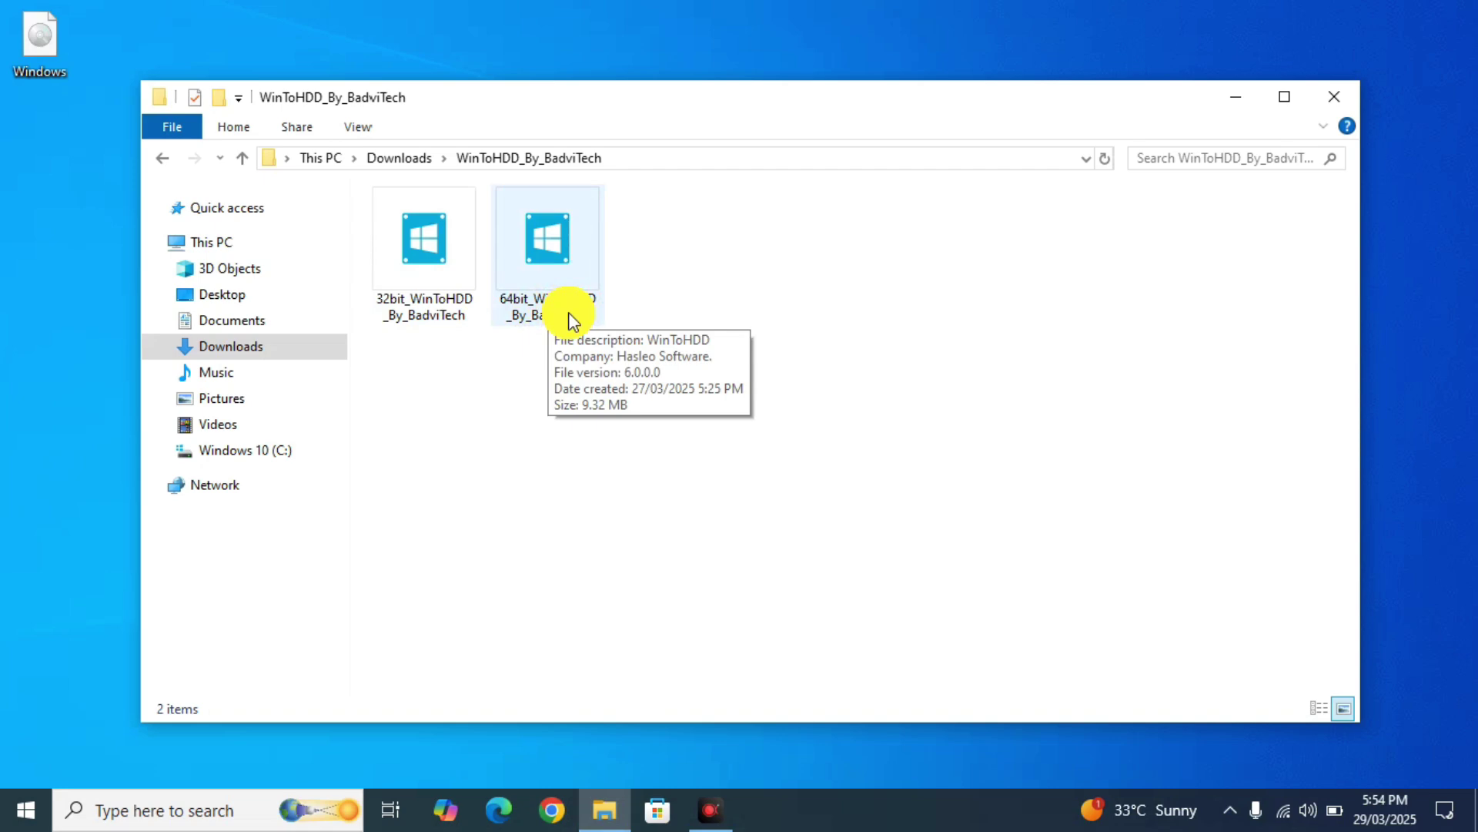
pyautogui.doubleClick(570, 317)
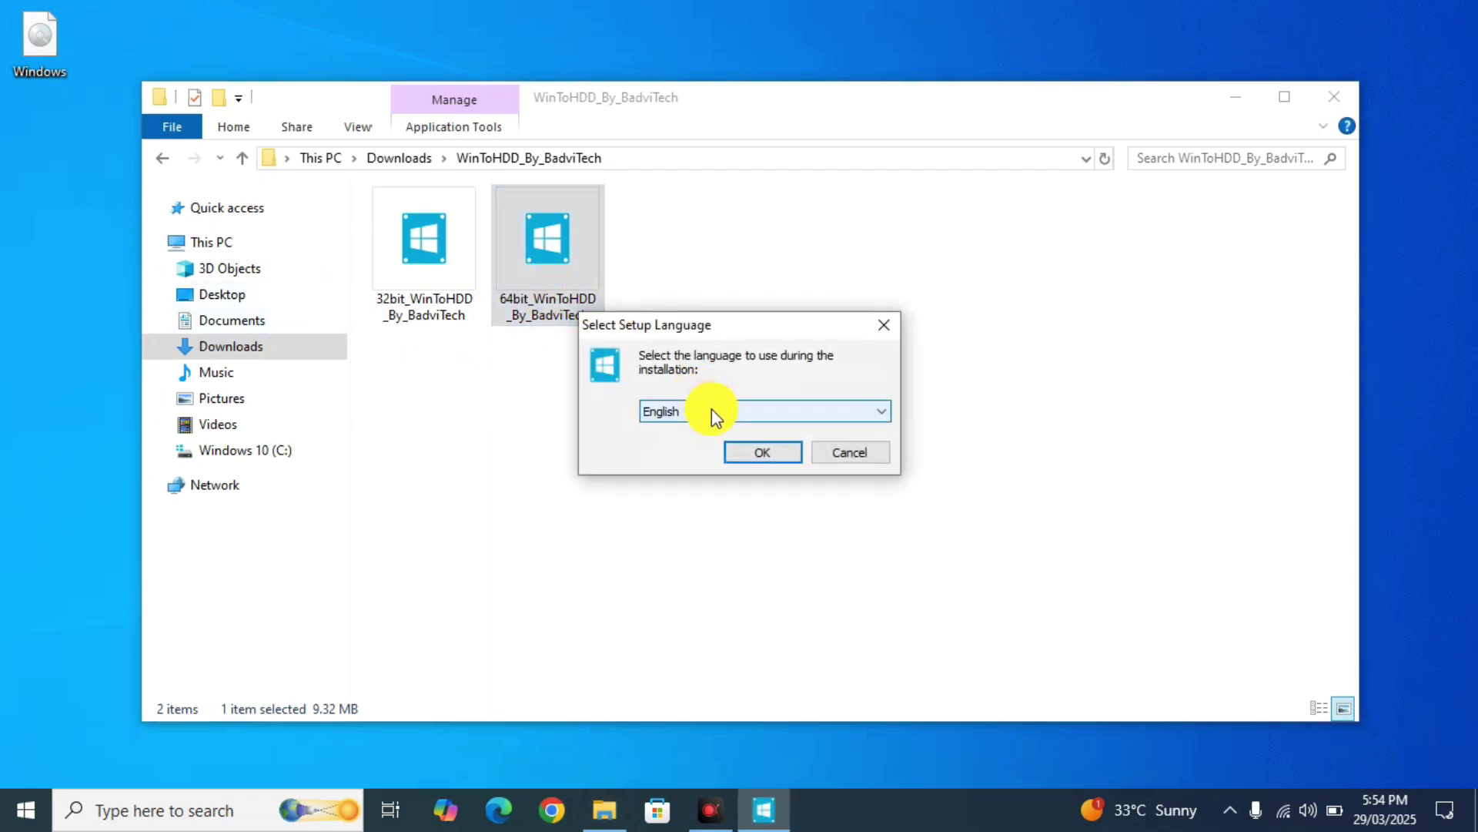
# - Install WinToHDD in English with default location, Start menu folder and desktop shortcut; close Explorer
pyautogui.click(763, 453)
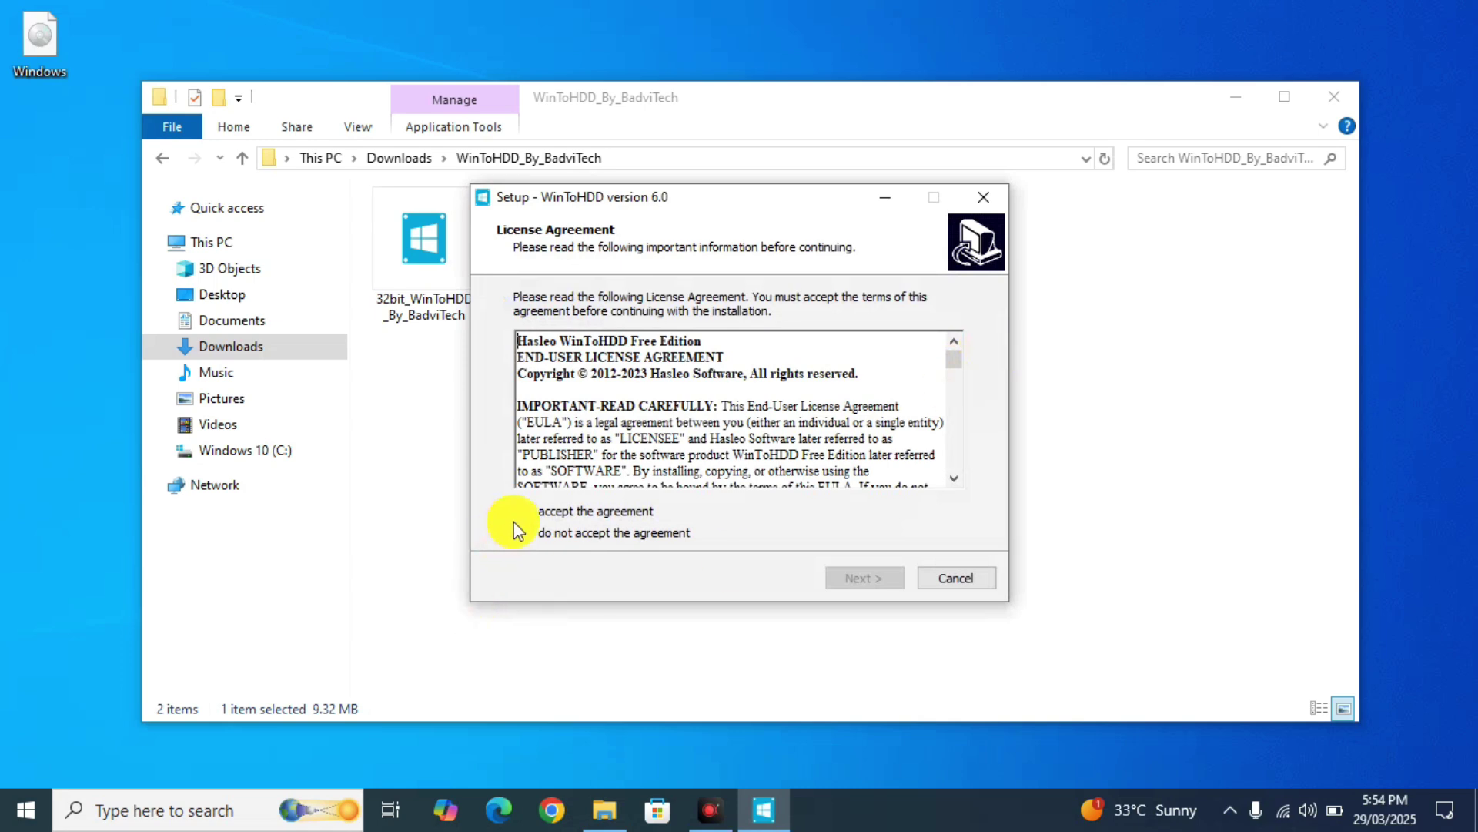
pyautogui.click(525, 512)
pyautogui.click(851, 577)
pyautogui.click(886, 576)
pyautogui.click(887, 578)
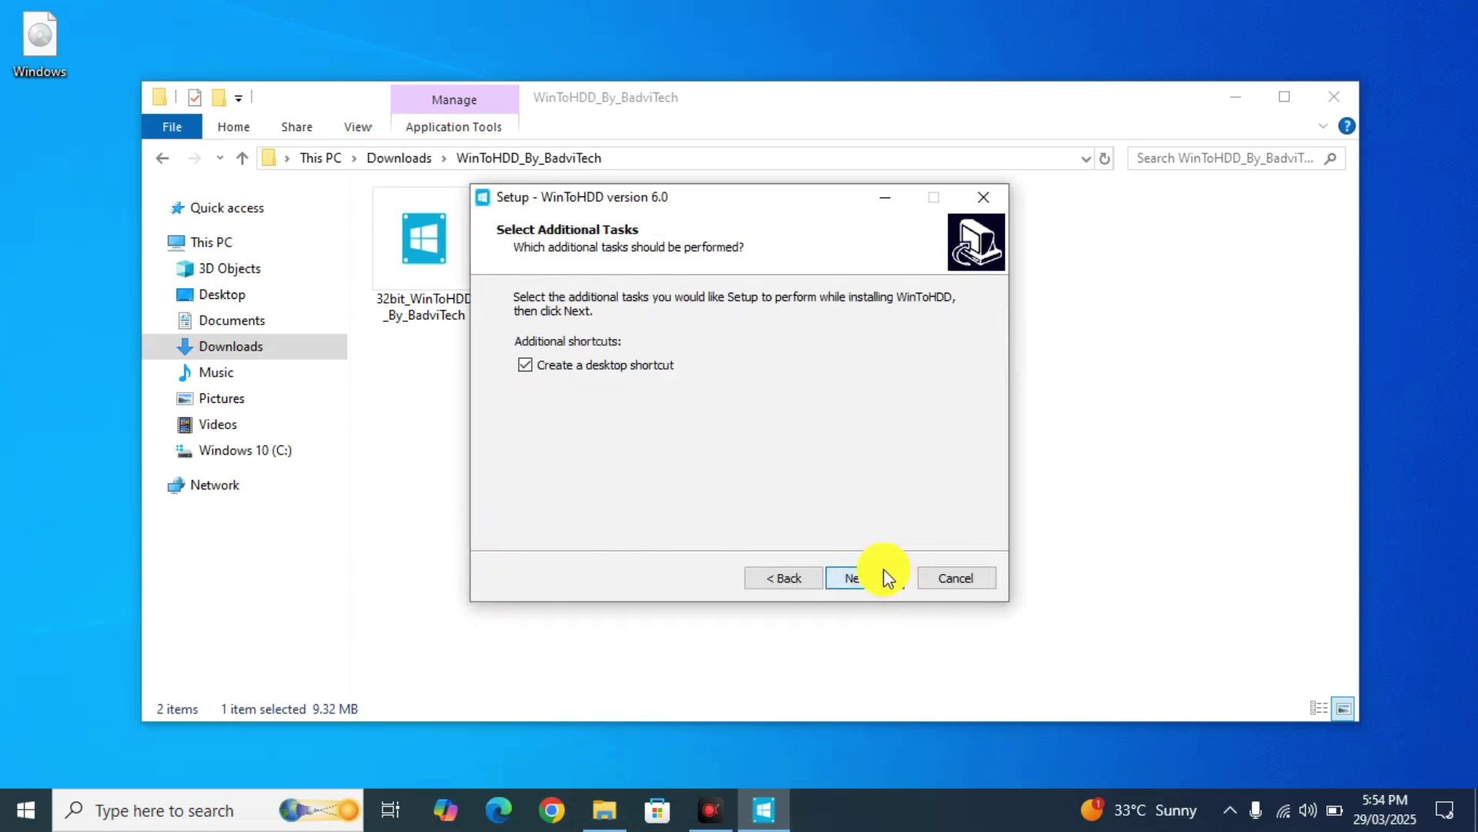
pyautogui.click(869, 573)
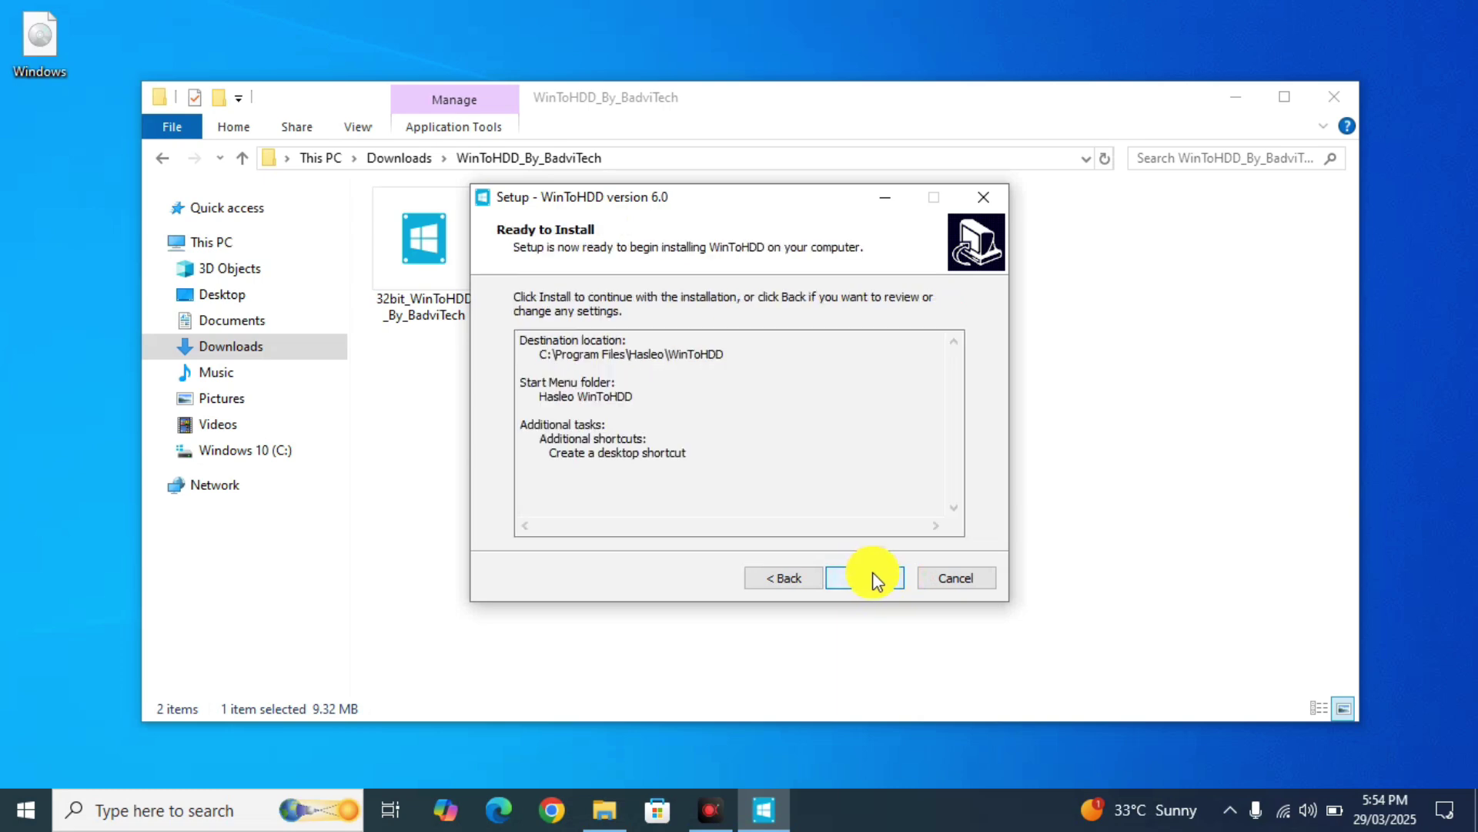
pyautogui.click(874, 576)
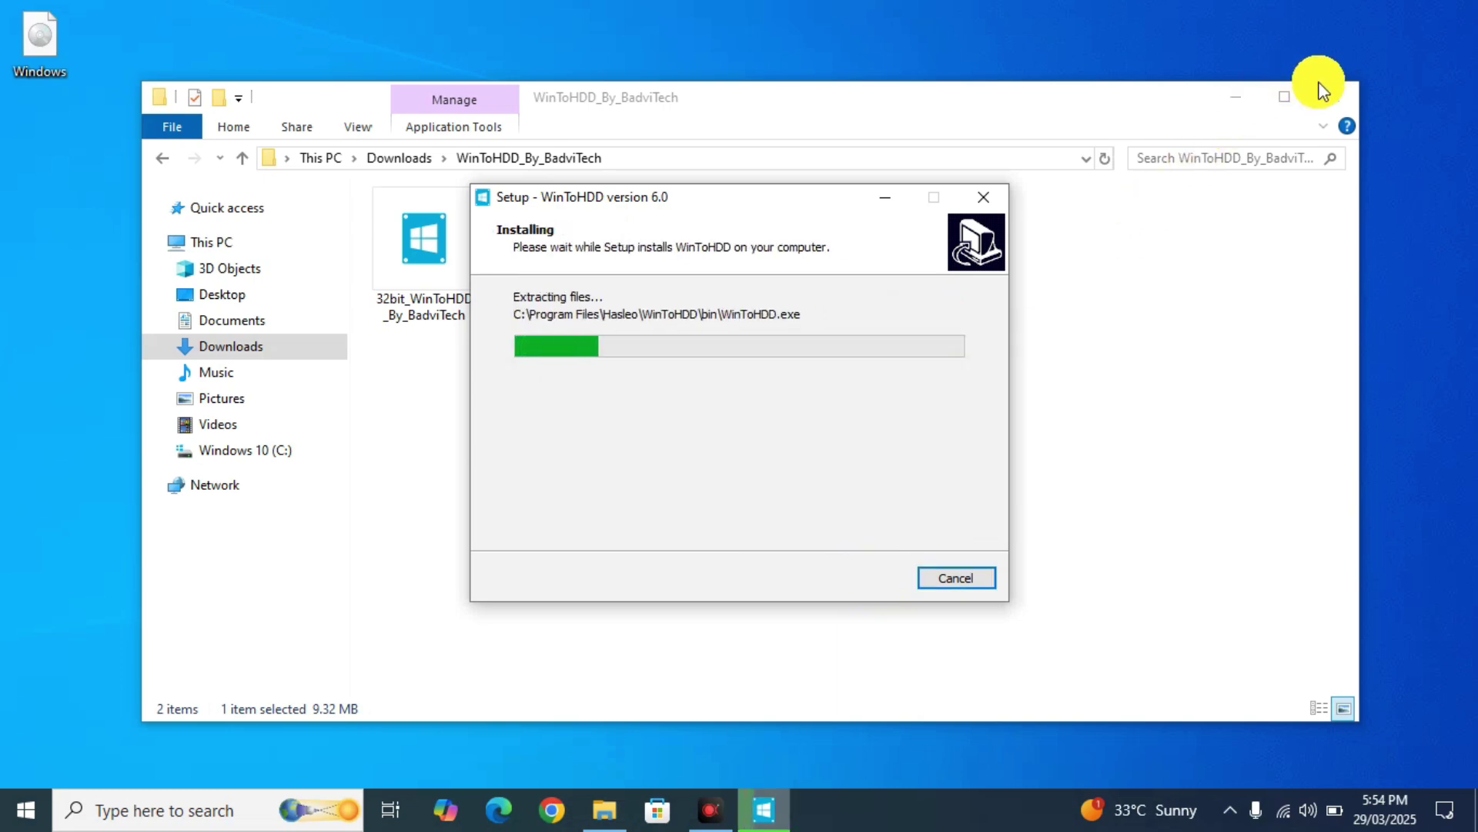
pyautogui.click(1322, 92)
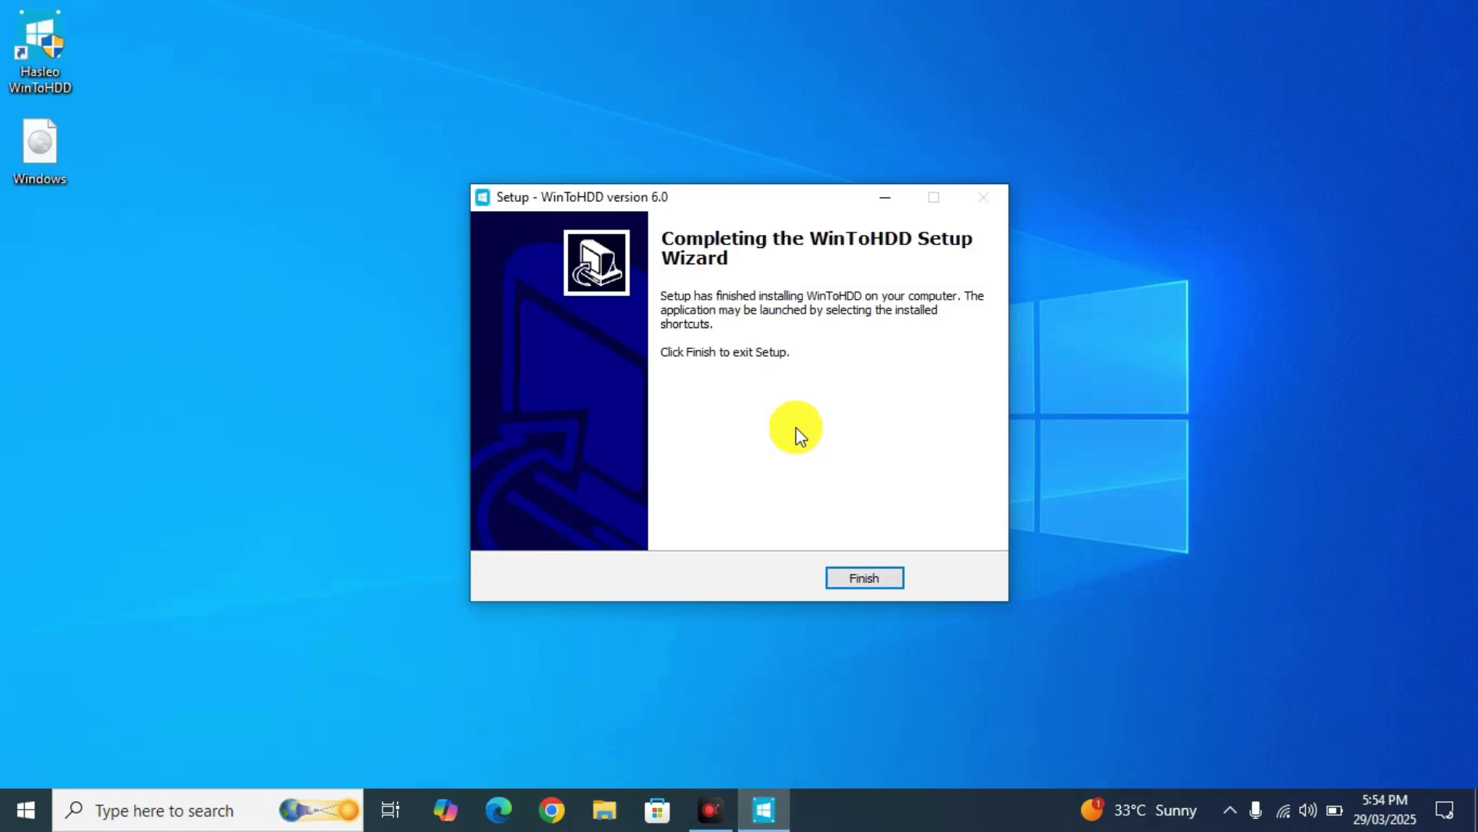
# - Finish setup, launch WinToHDD, dismiss the update notice, and browse for an image under Reinstall Windows
pyautogui.click(850, 569)
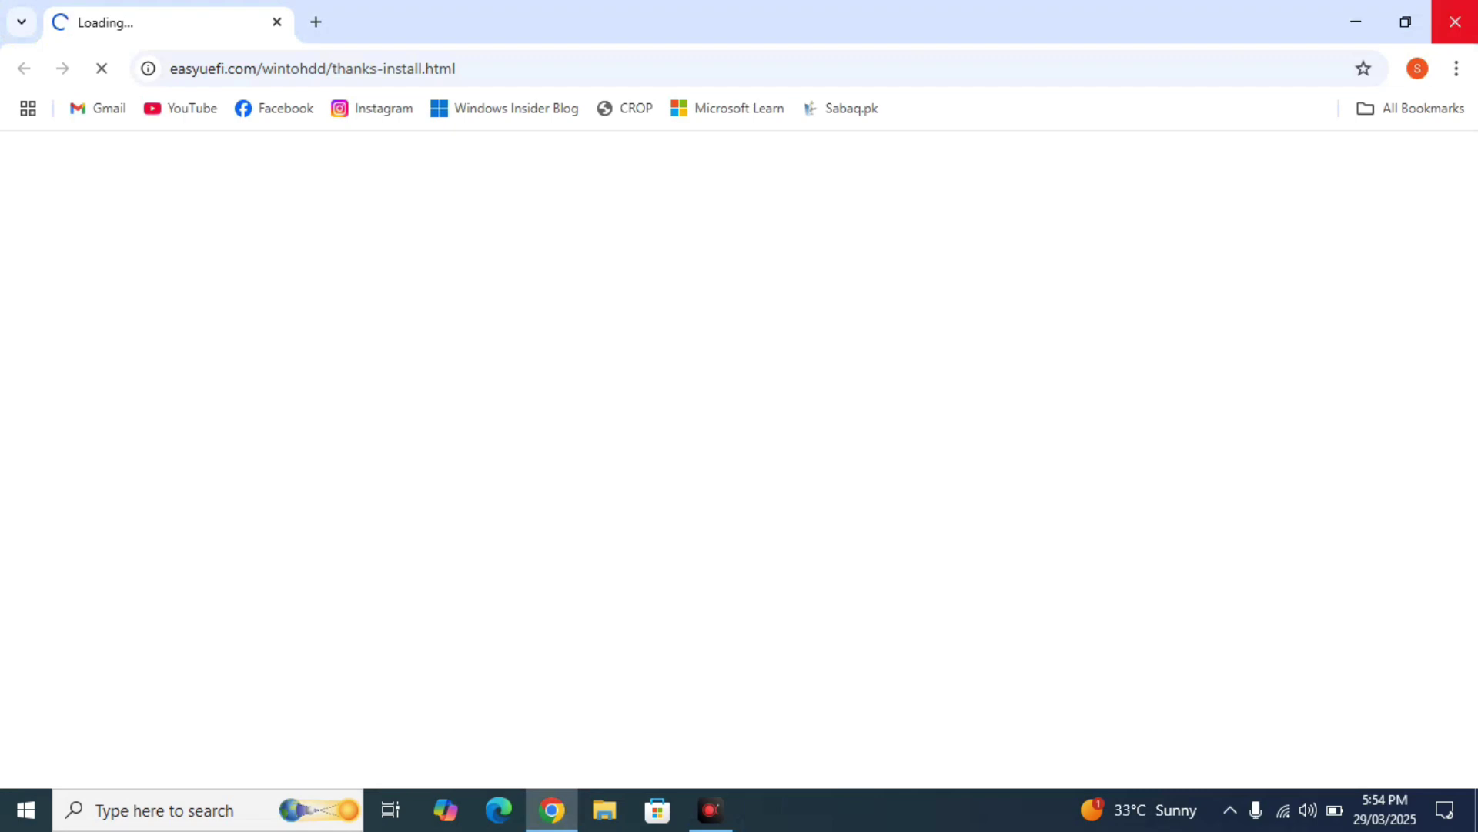
pyautogui.click(1455, 22)
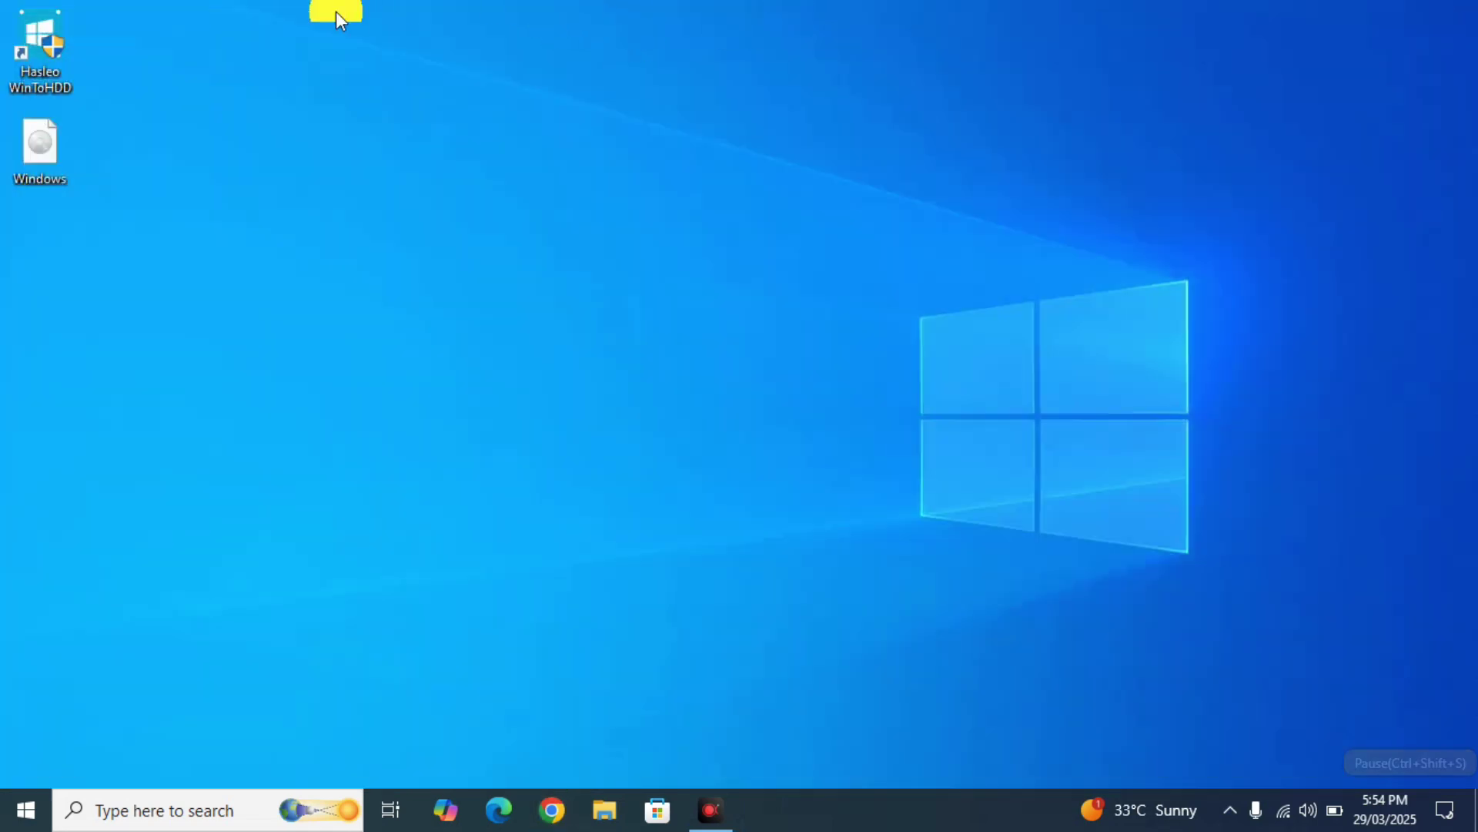
pyautogui.doubleClick(47, 34)
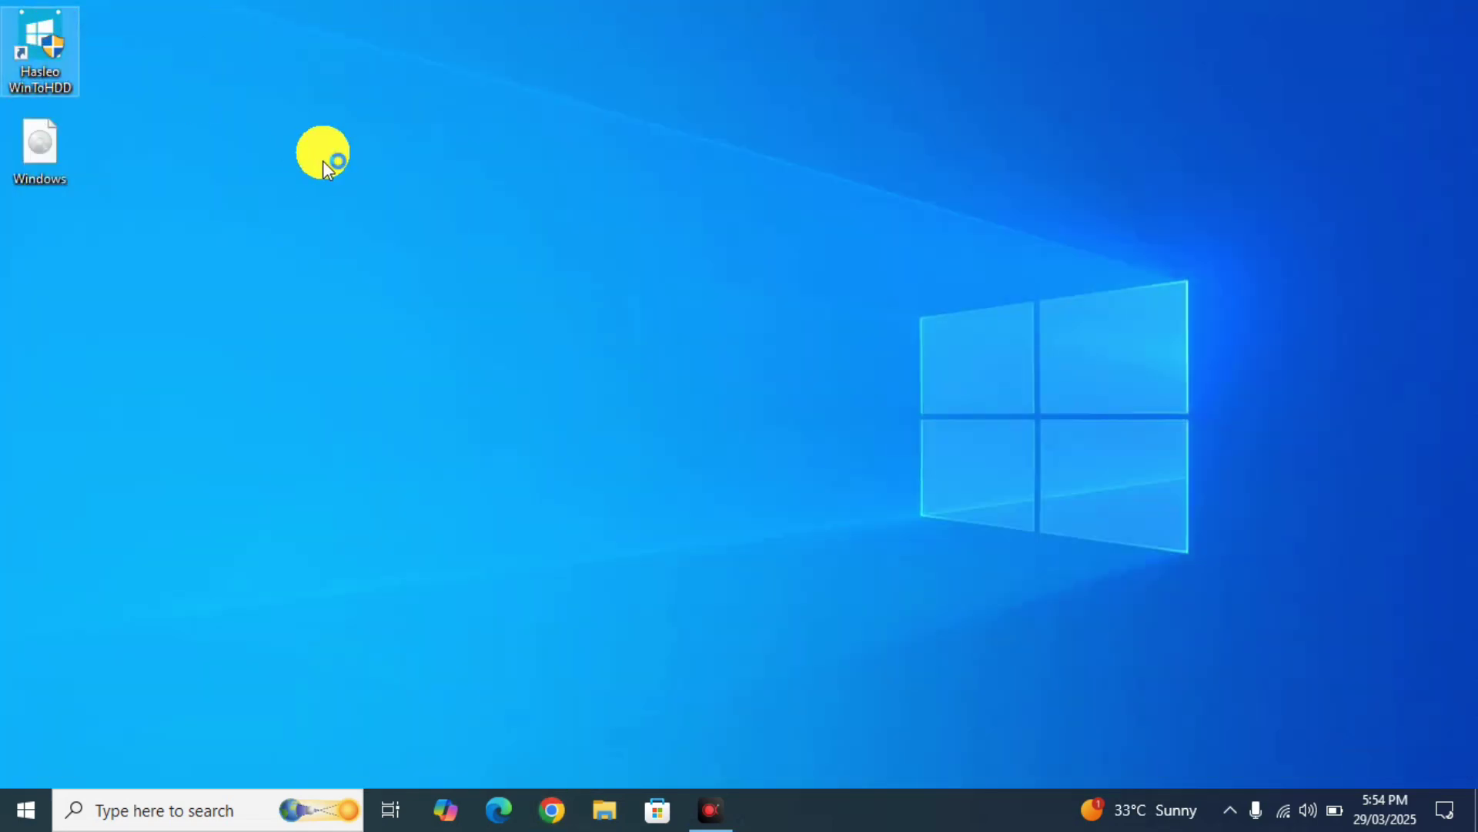
pyautogui.click(323, 164)
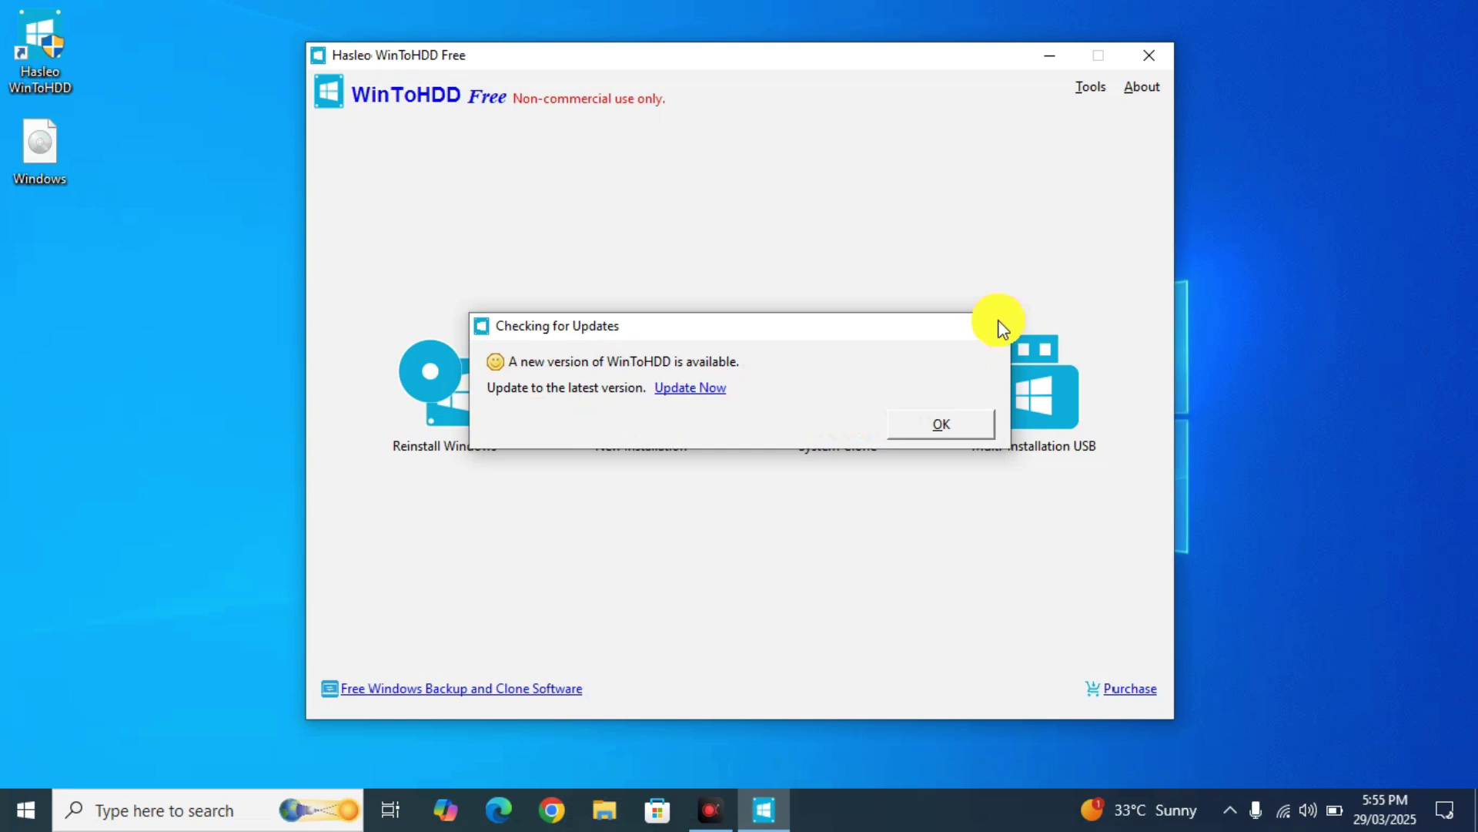
pyautogui.click(941, 423)
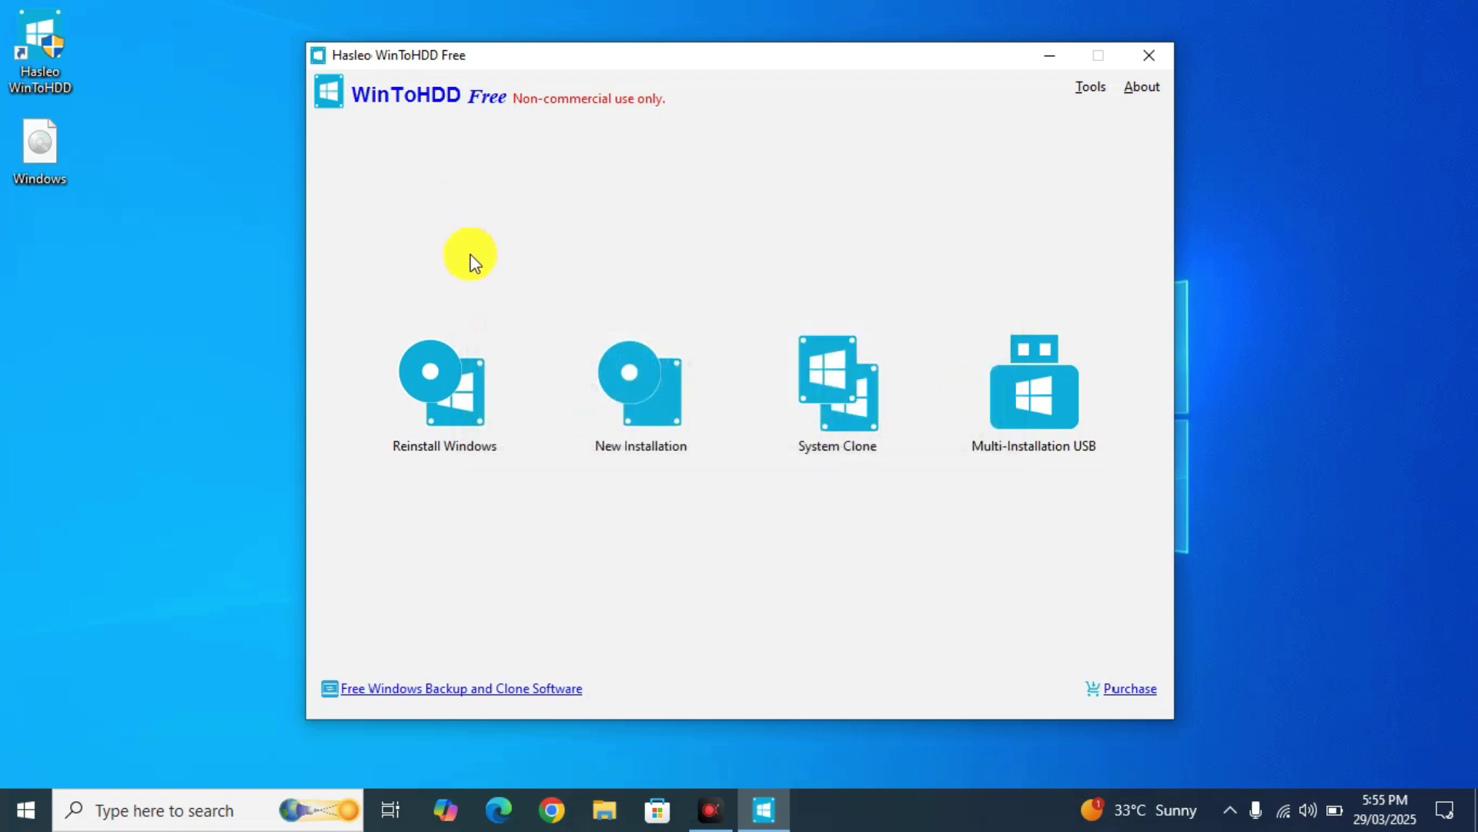
pyautogui.click(460, 408)
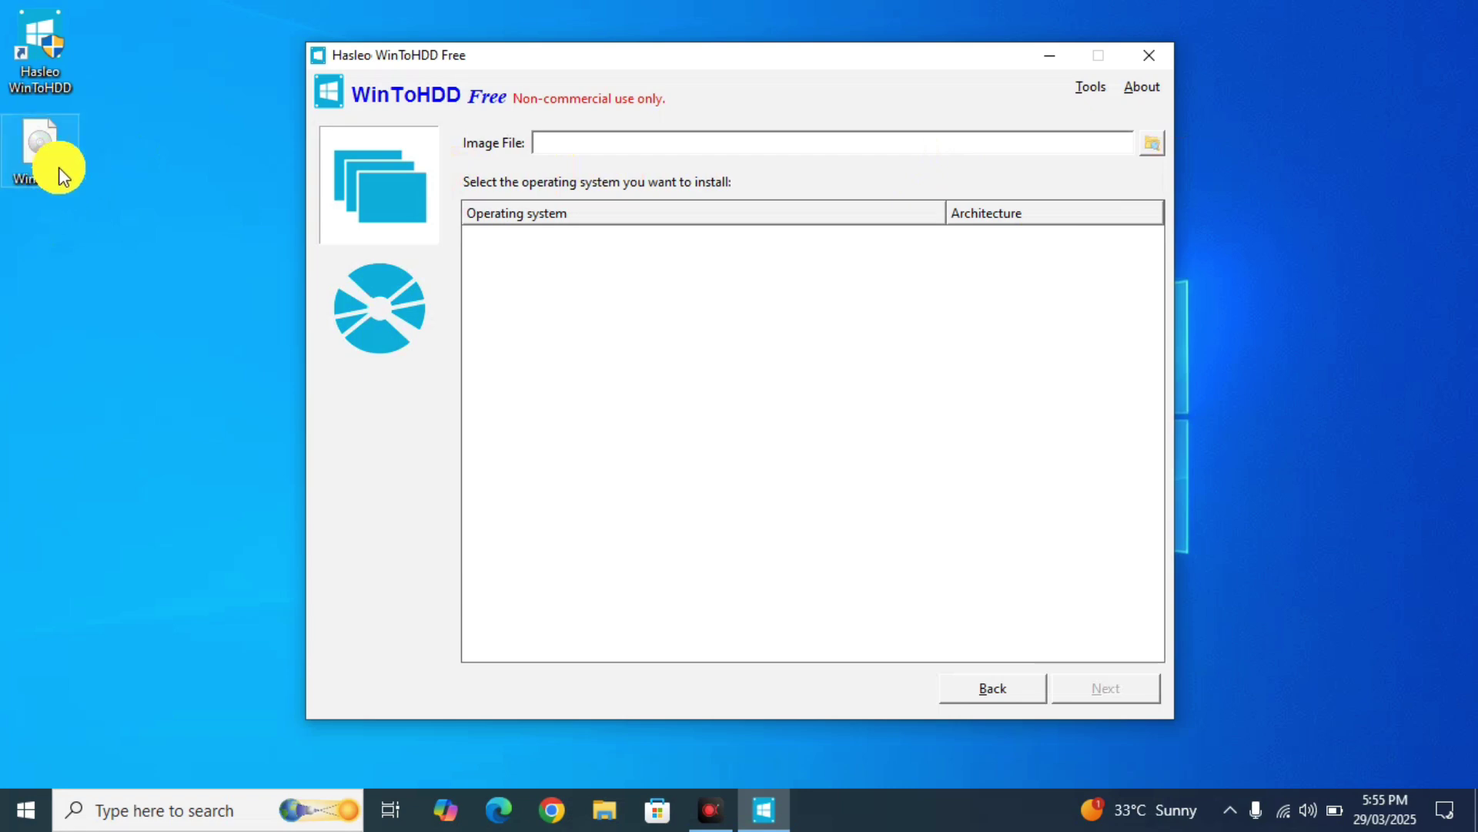
pyautogui.click(1153, 143)
# - Load Windows.iso from the Desktop, choose '6. Windows 11 Pro', and continue to disk selection
pyautogui.click(434, 288)
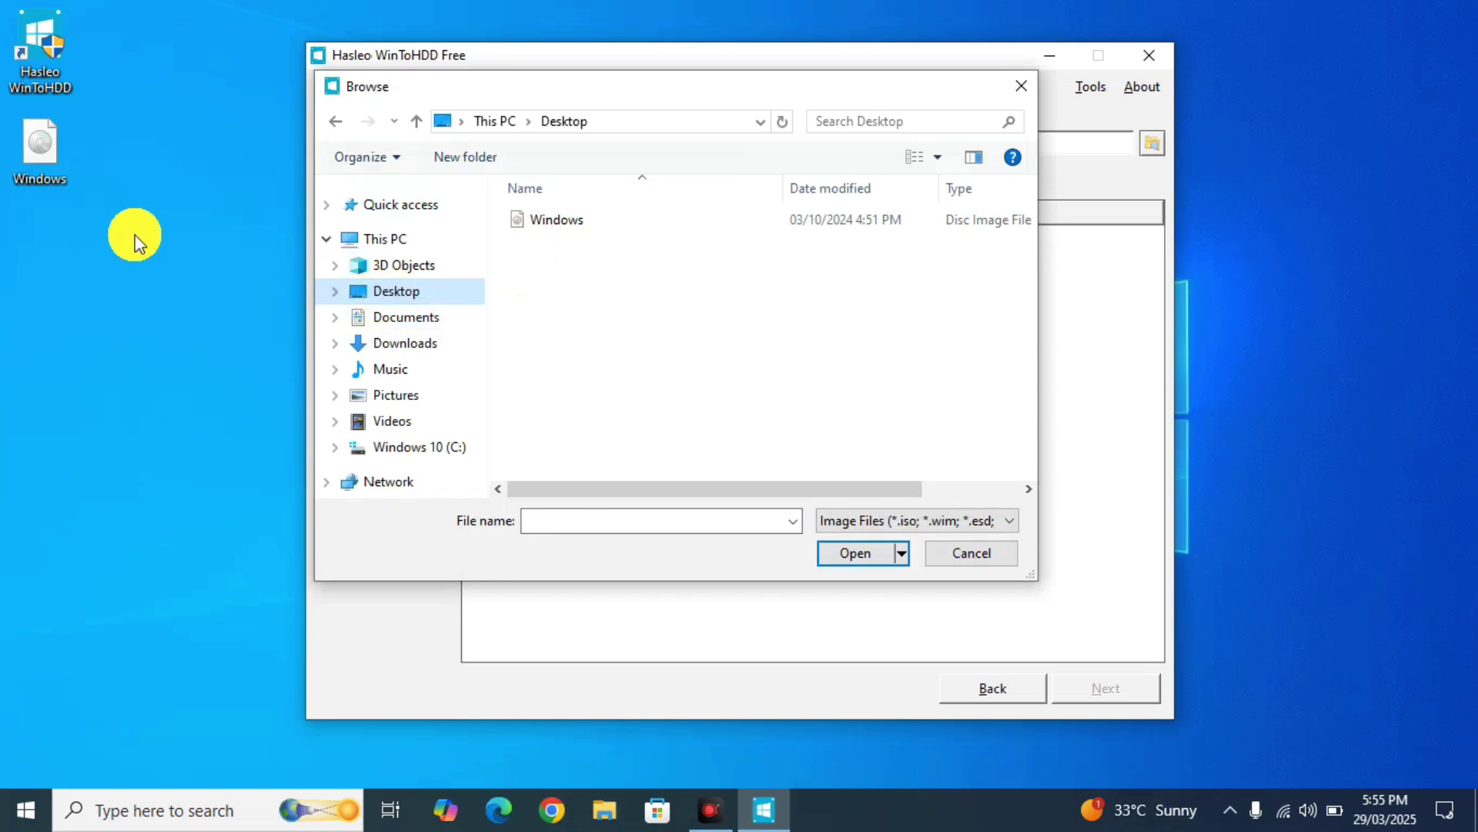
pyautogui.doubleClick(530, 228)
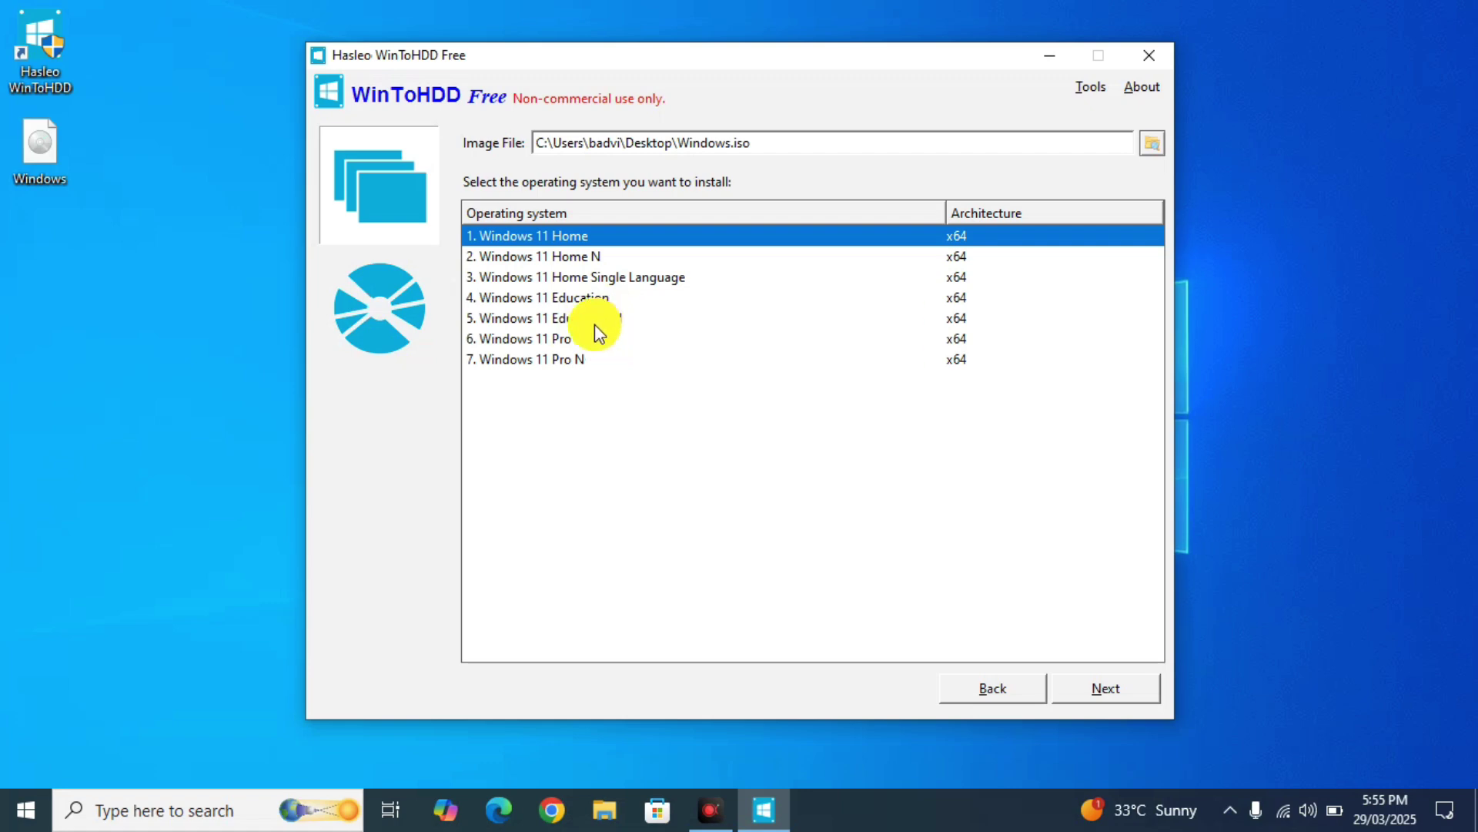
pyautogui.click(541, 344)
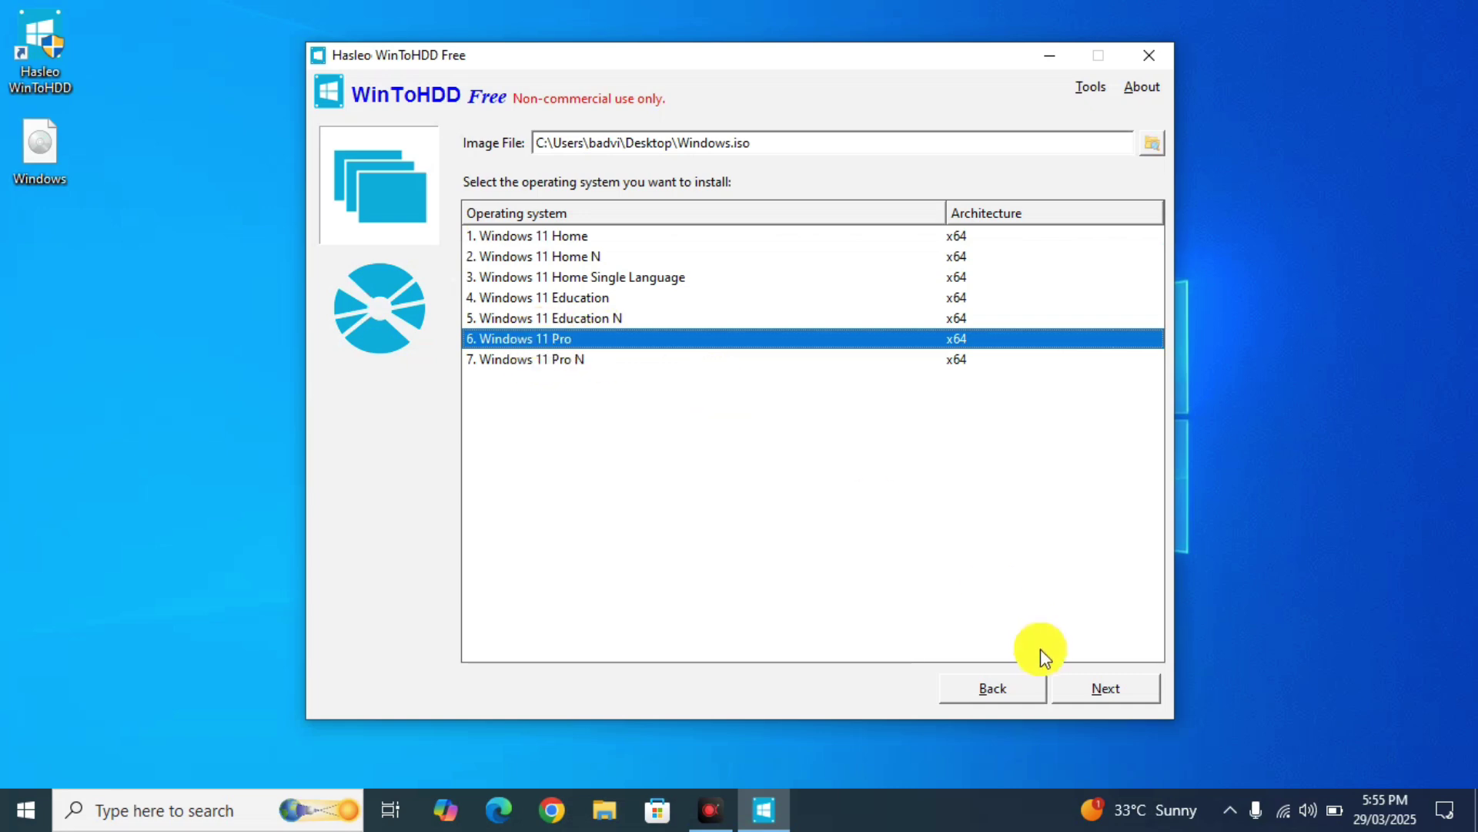
pyautogui.click(1076, 689)
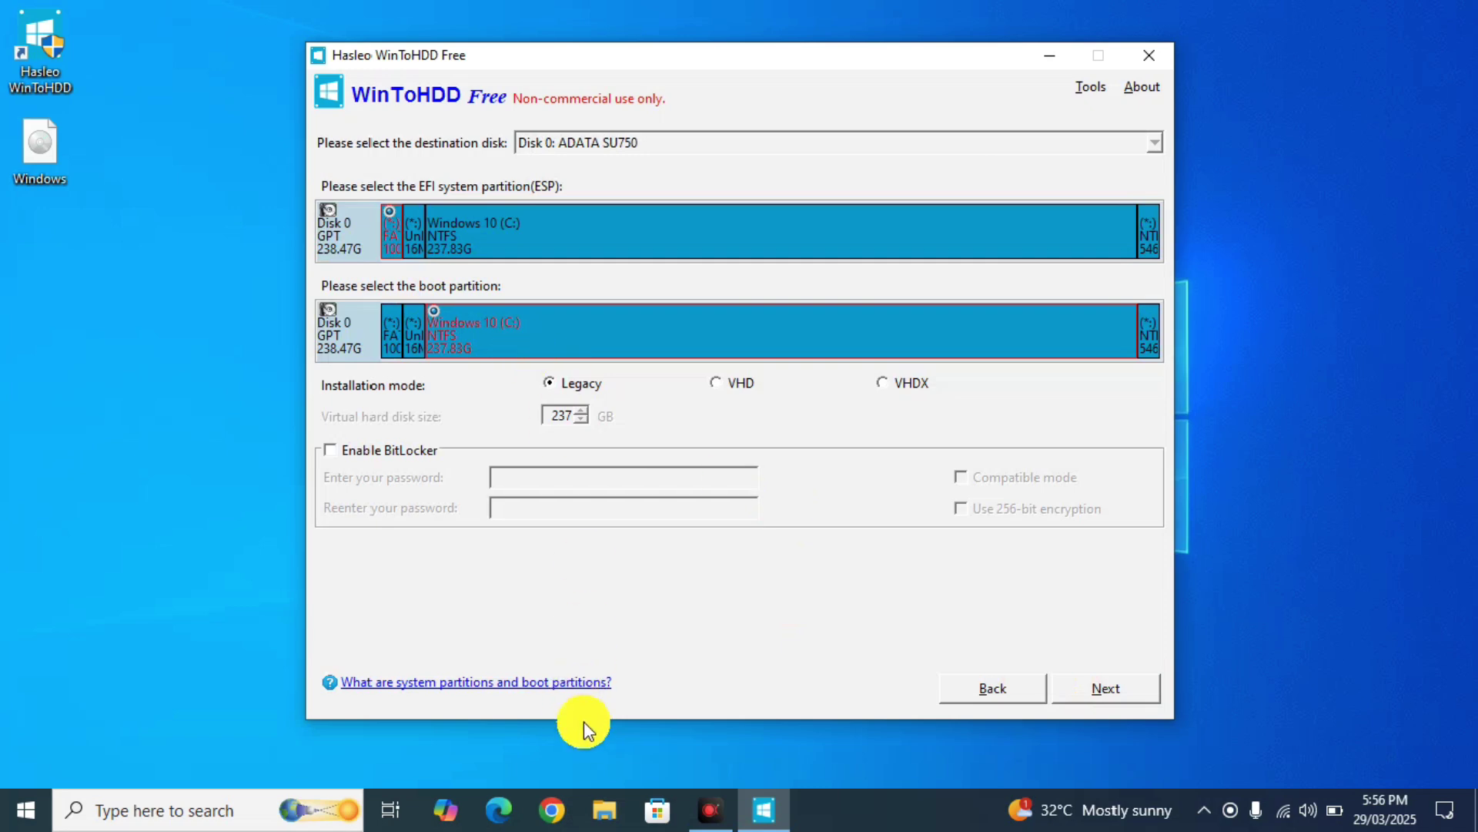
# - Check the drives in This PC, noting Windows 10 (C:) has 157 GB free of 237 GB
pyautogui.click(605, 809)
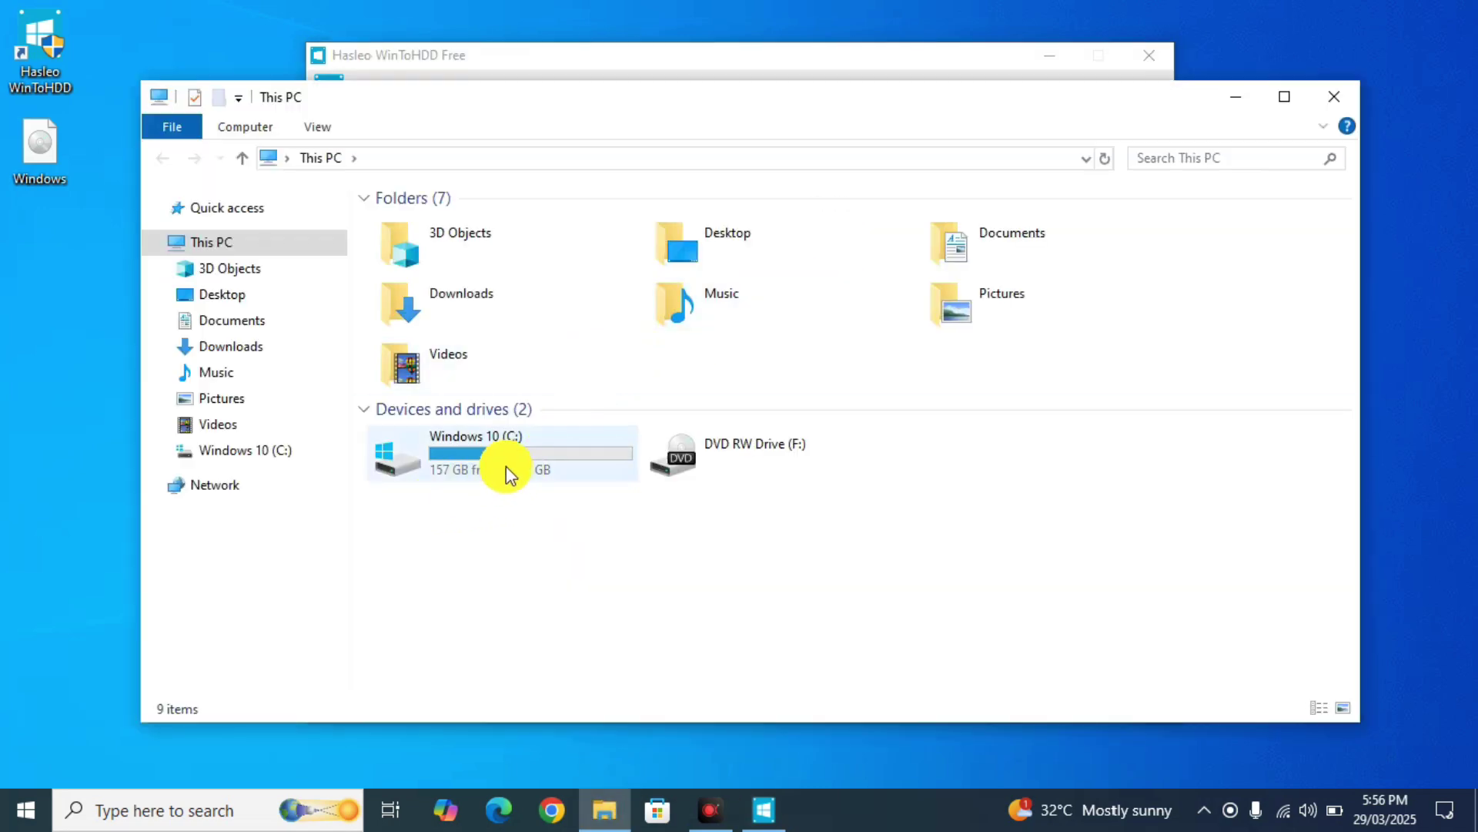
pyautogui.moveTo(512, 473)
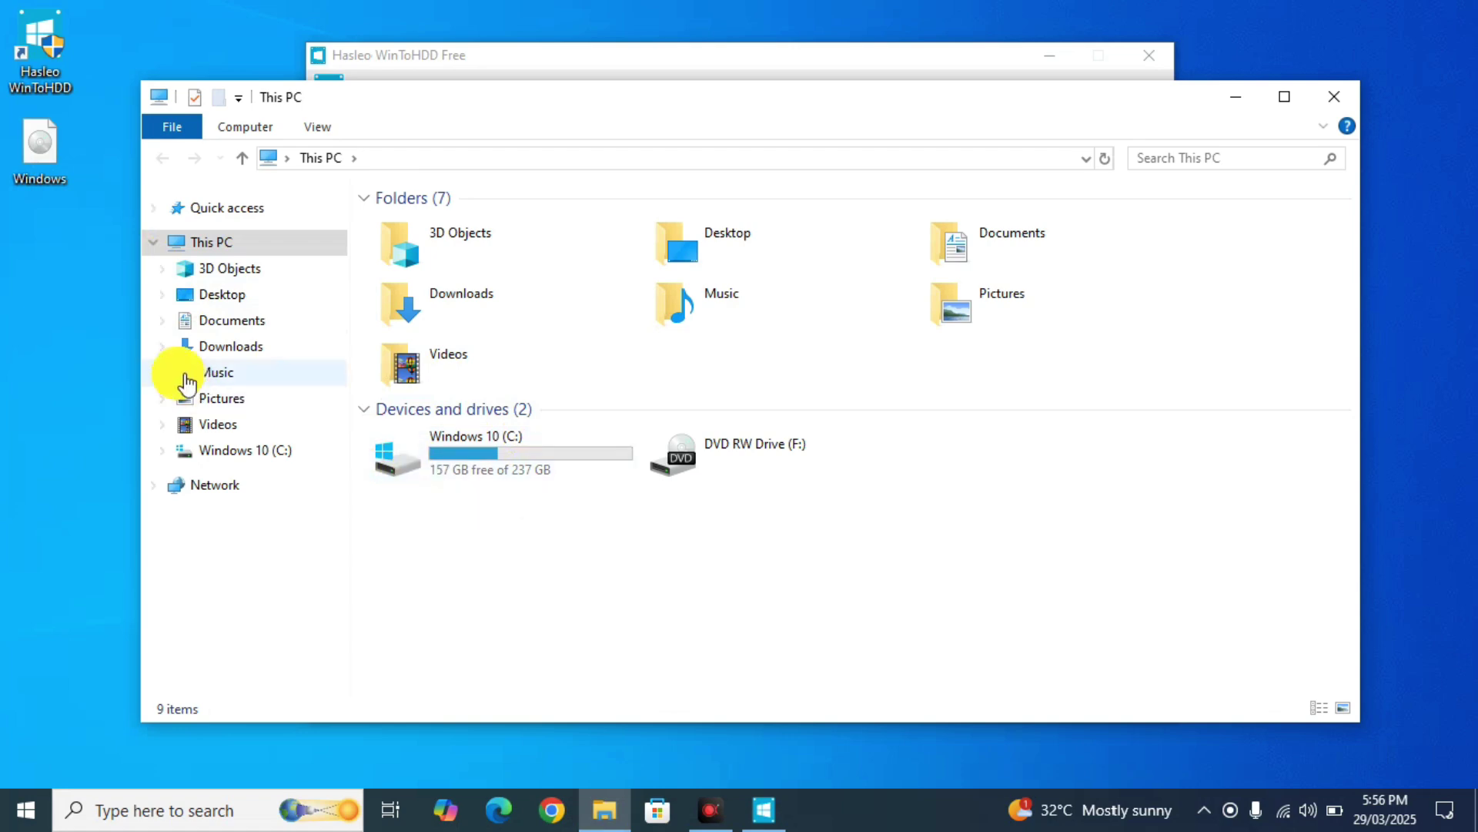
pyautogui.click(47, 170)
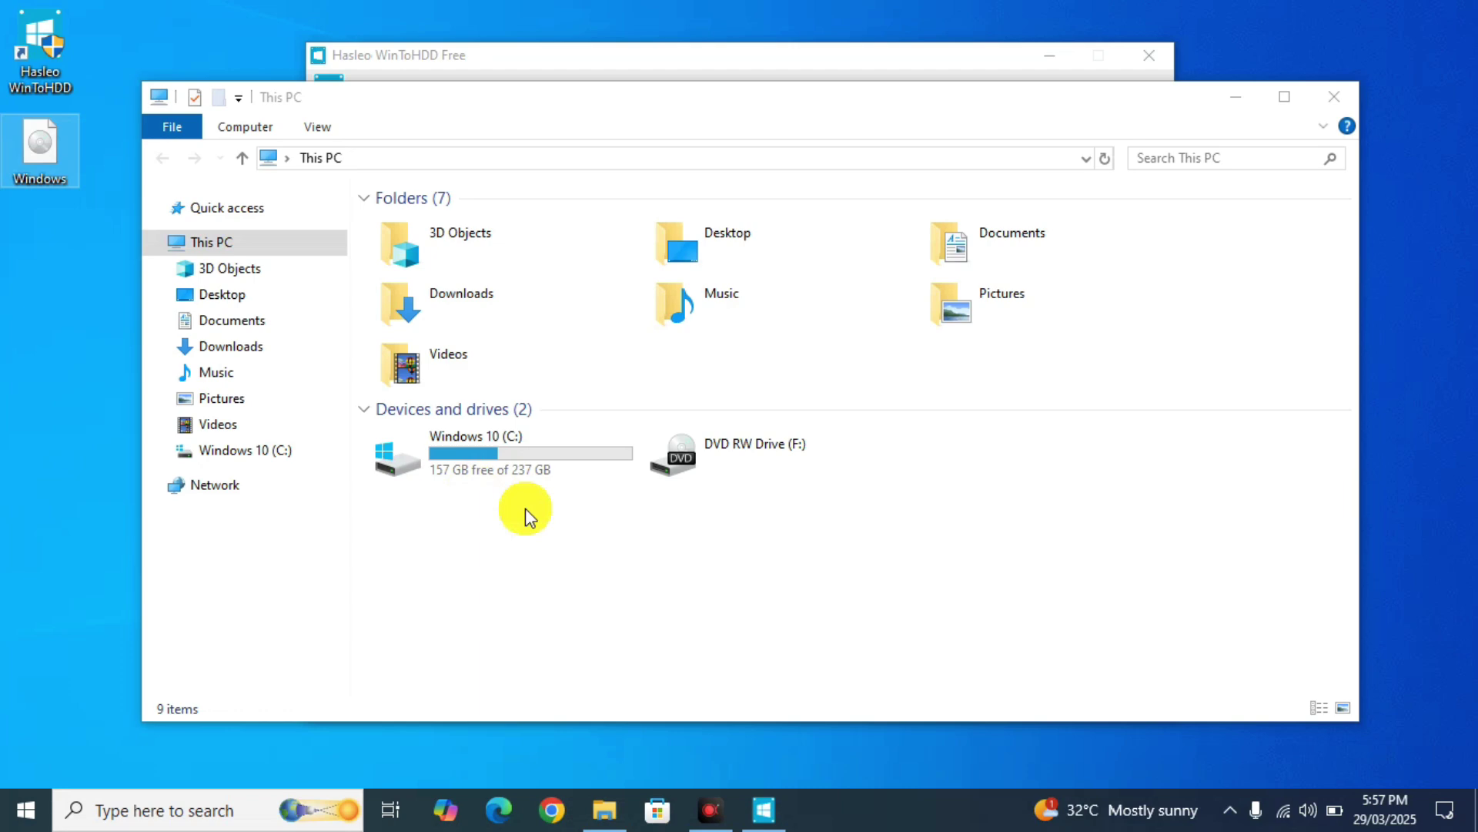
pyautogui.rightClick(26, 809)
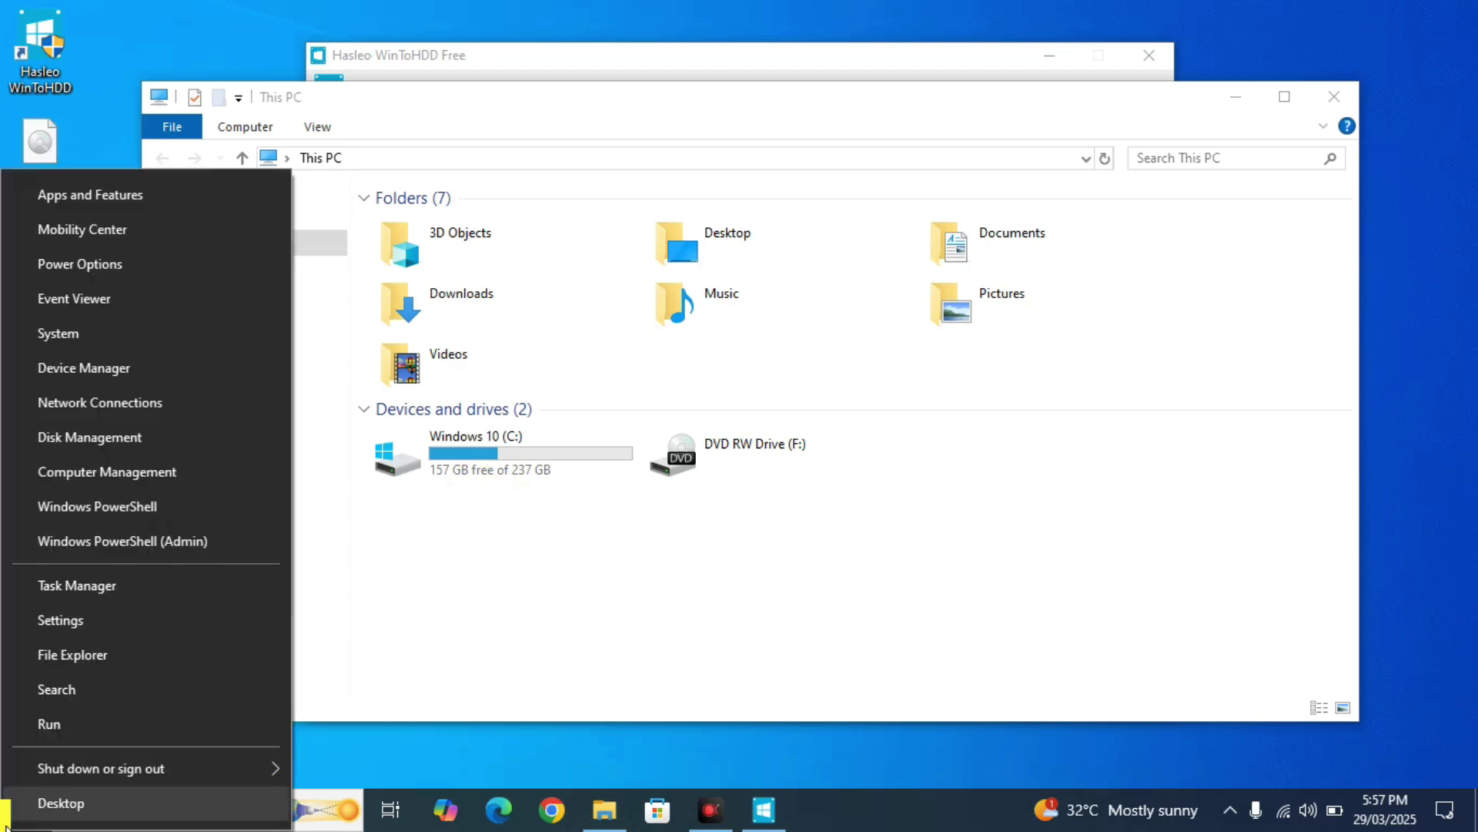
# - Shrink the C: partition by 6000 MB in Disk Management and select the new 5.86 GB unallocated space
pyautogui.click(87, 450)
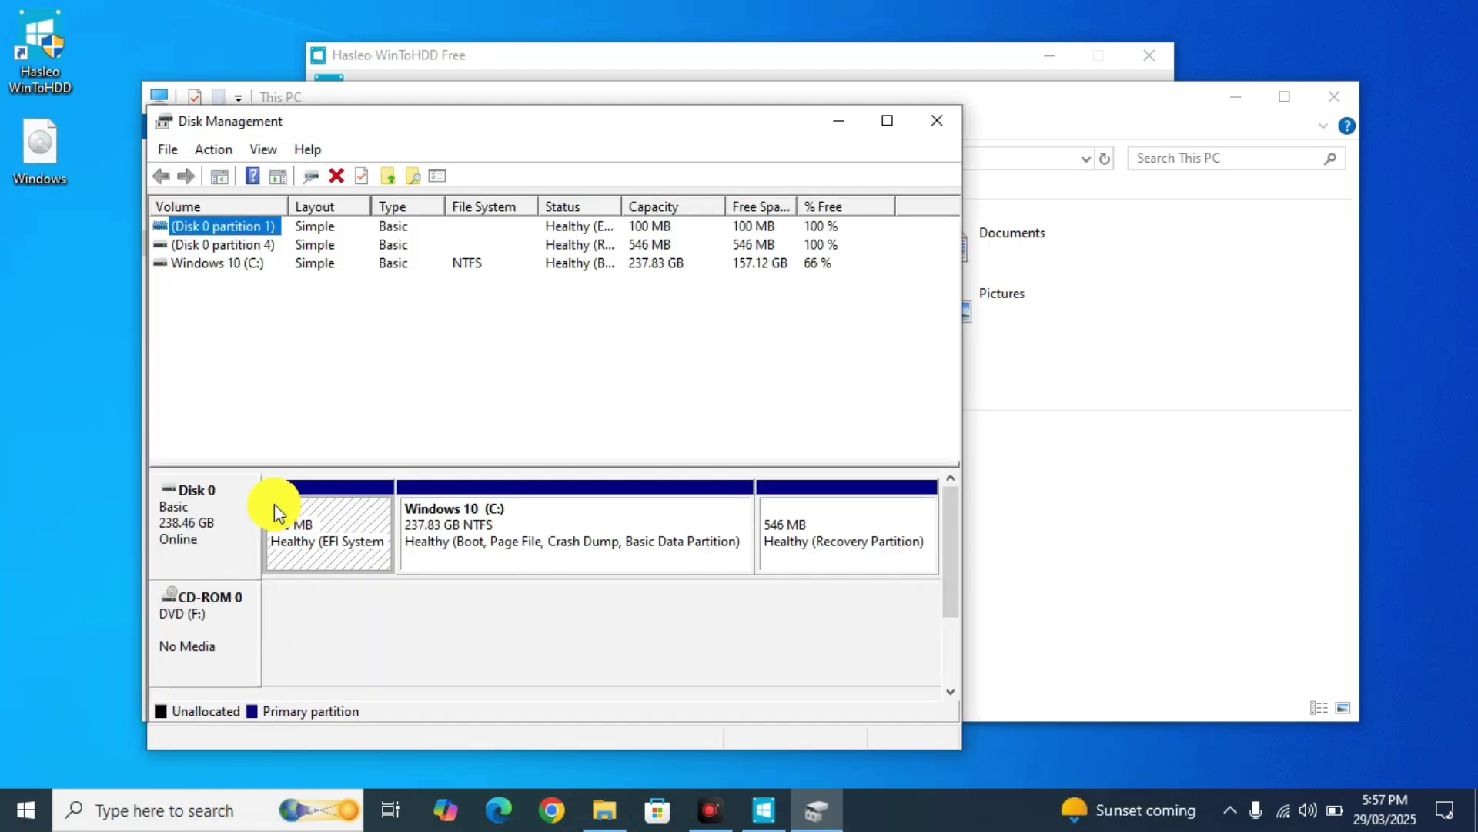
pyautogui.click(432, 525)
pyautogui.rightClick(432, 525)
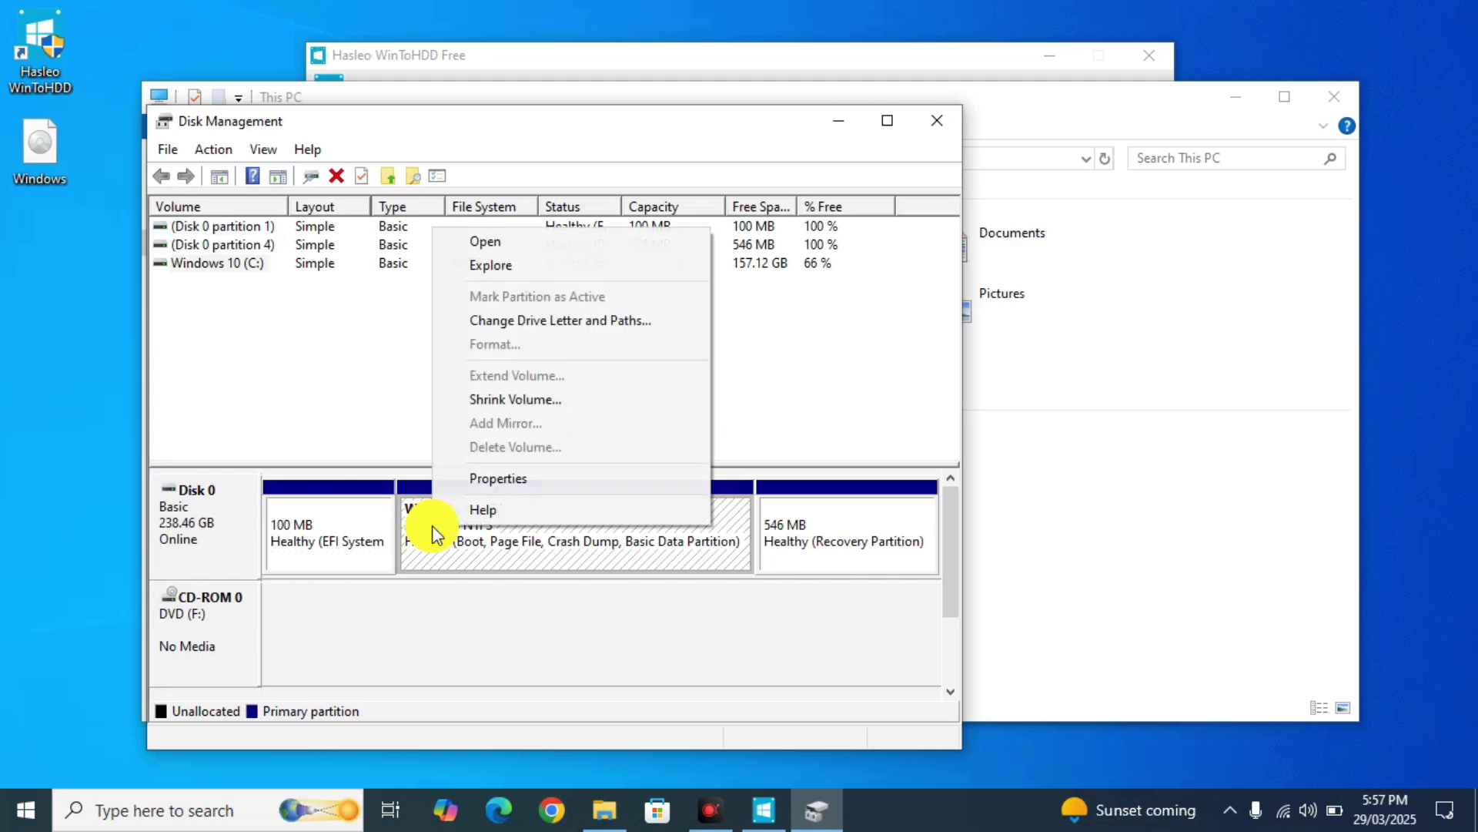
pyautogui.click(522, 410)
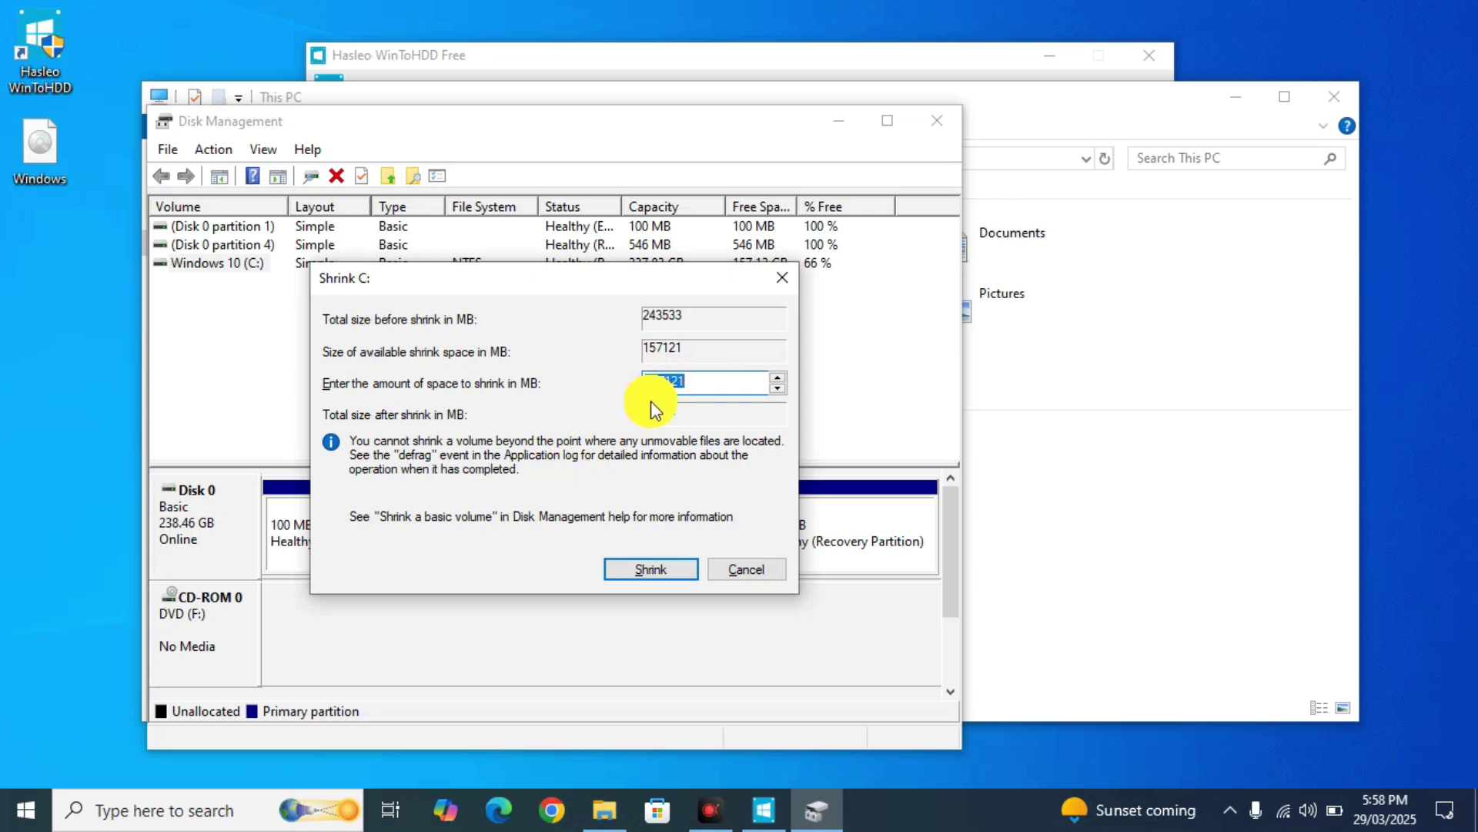
pyautogui.write('6000')
pyautogui.click(626, 573)
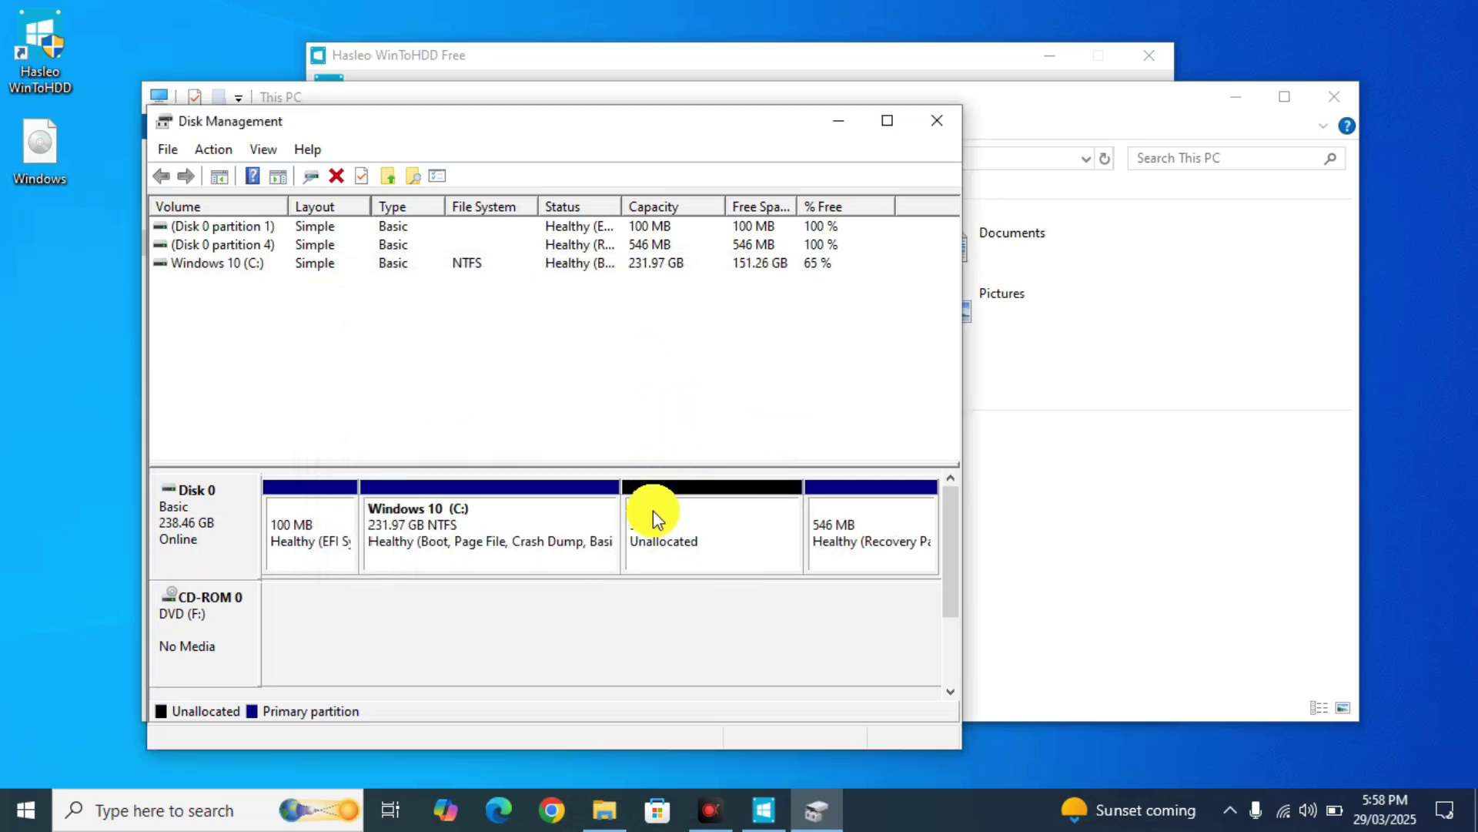
pyautogui.click(653, 533)
# - Create a 5.86 GB NTFS New Volume D: from the unallocated space, then close Disk Management
pyautogui.rightClick(653, 533)
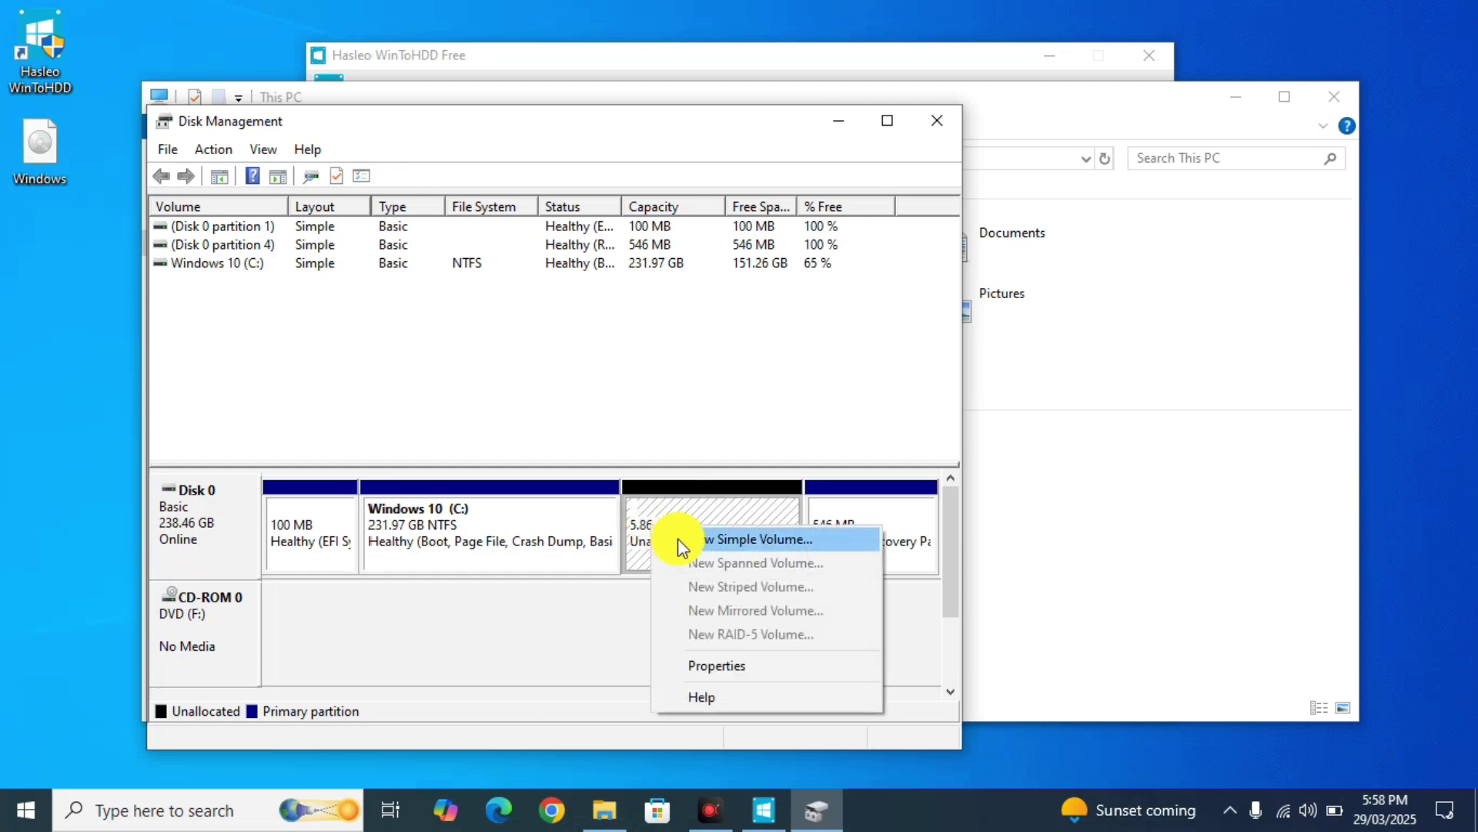
pyautogui.click(676, 539)
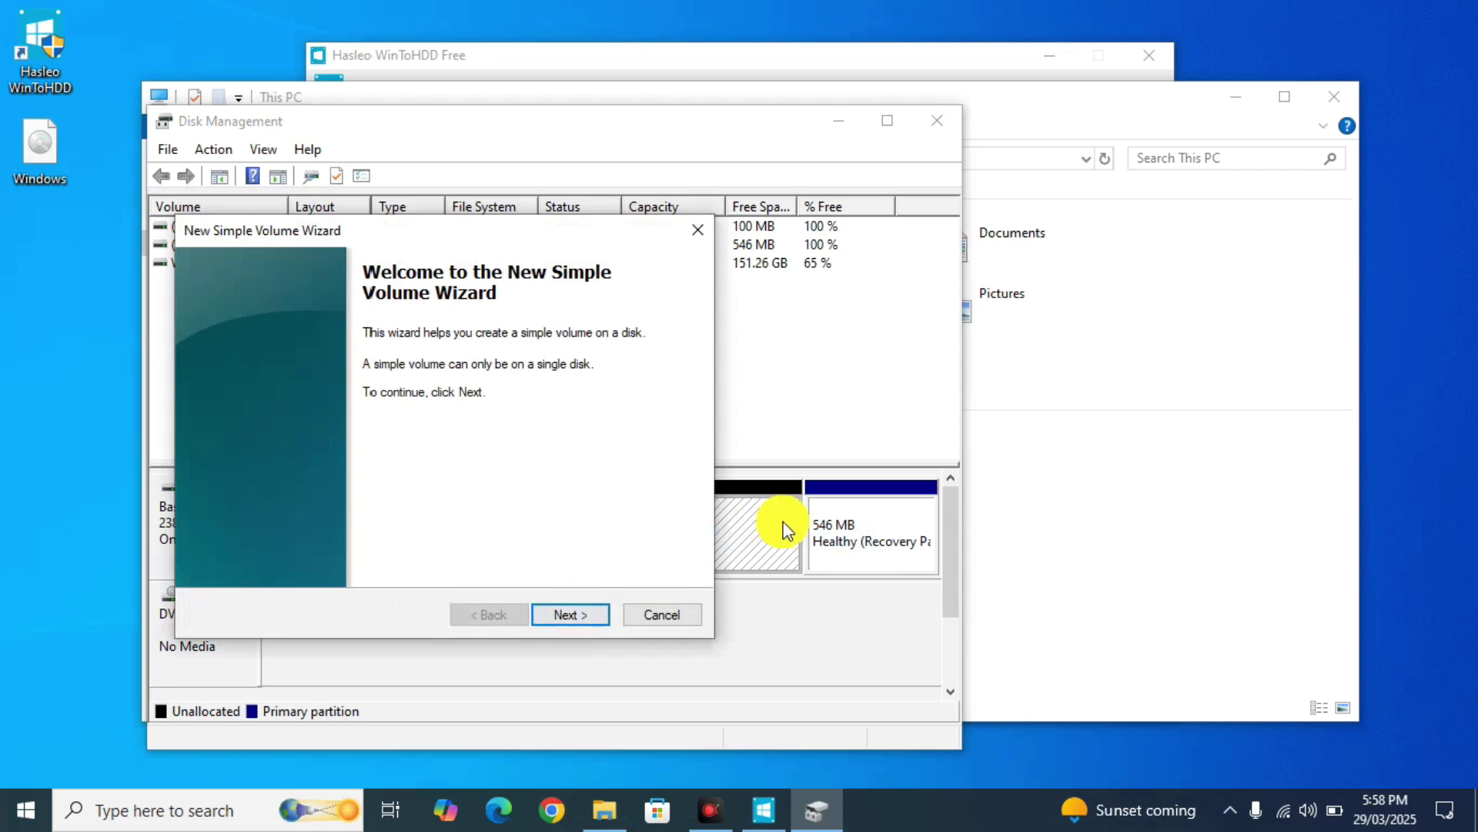
pyautogui.click(579, 616)
pyautogui.click(579, 616)
pyautogui.click(579, 616)
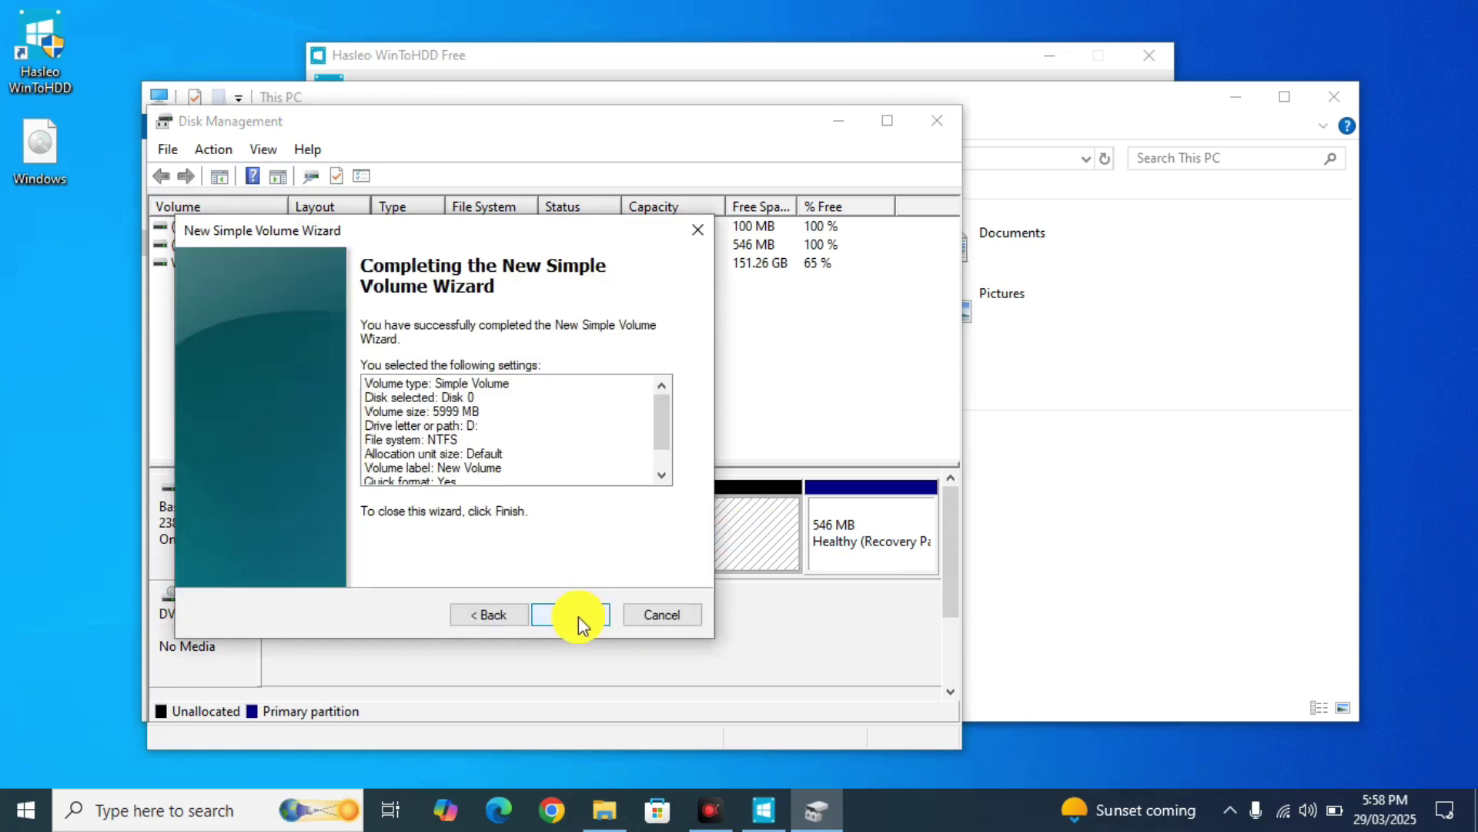
pyautogui.click(579, 616)
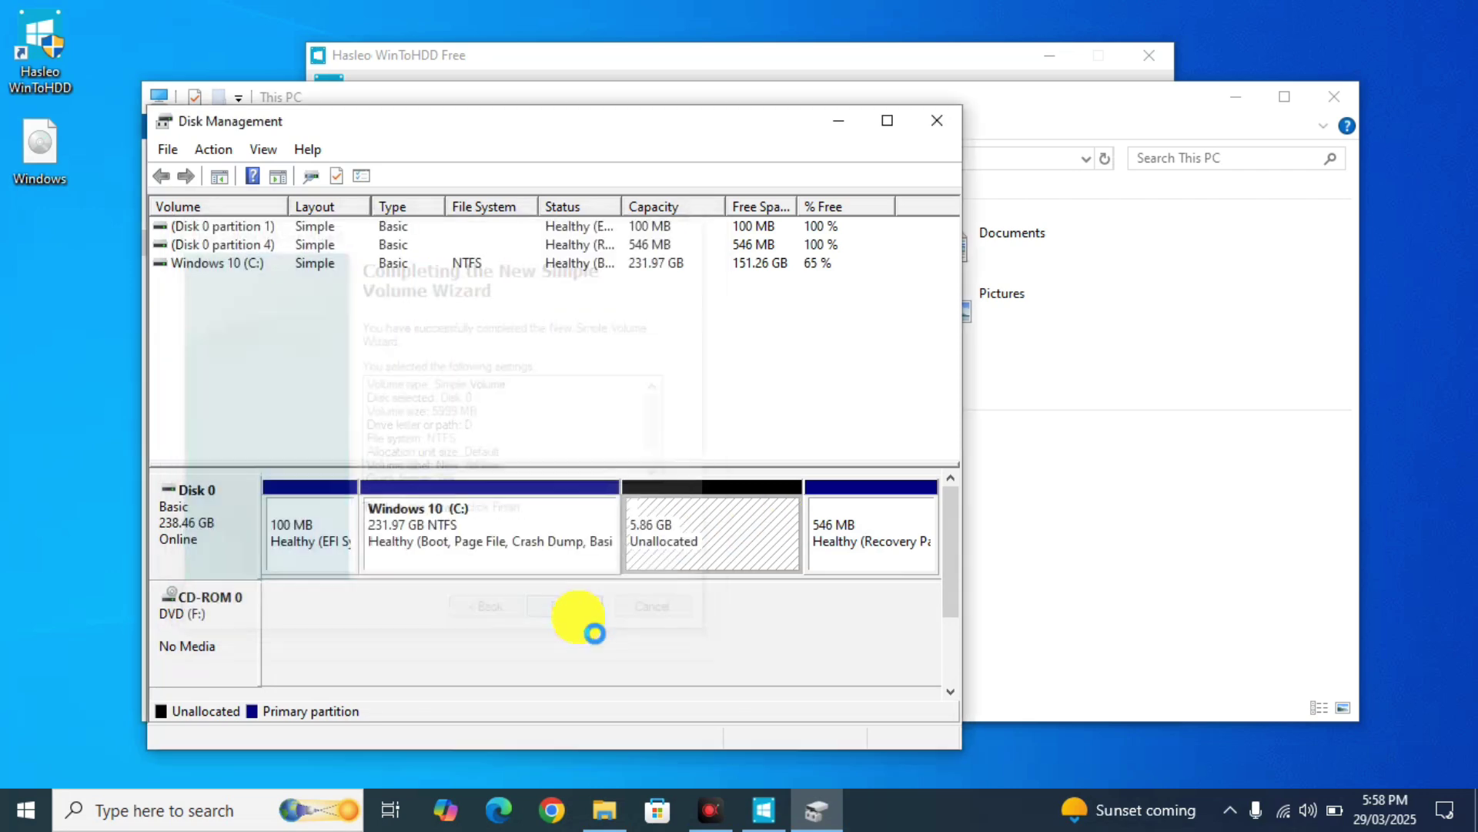
pyautogui.click(936, 127)
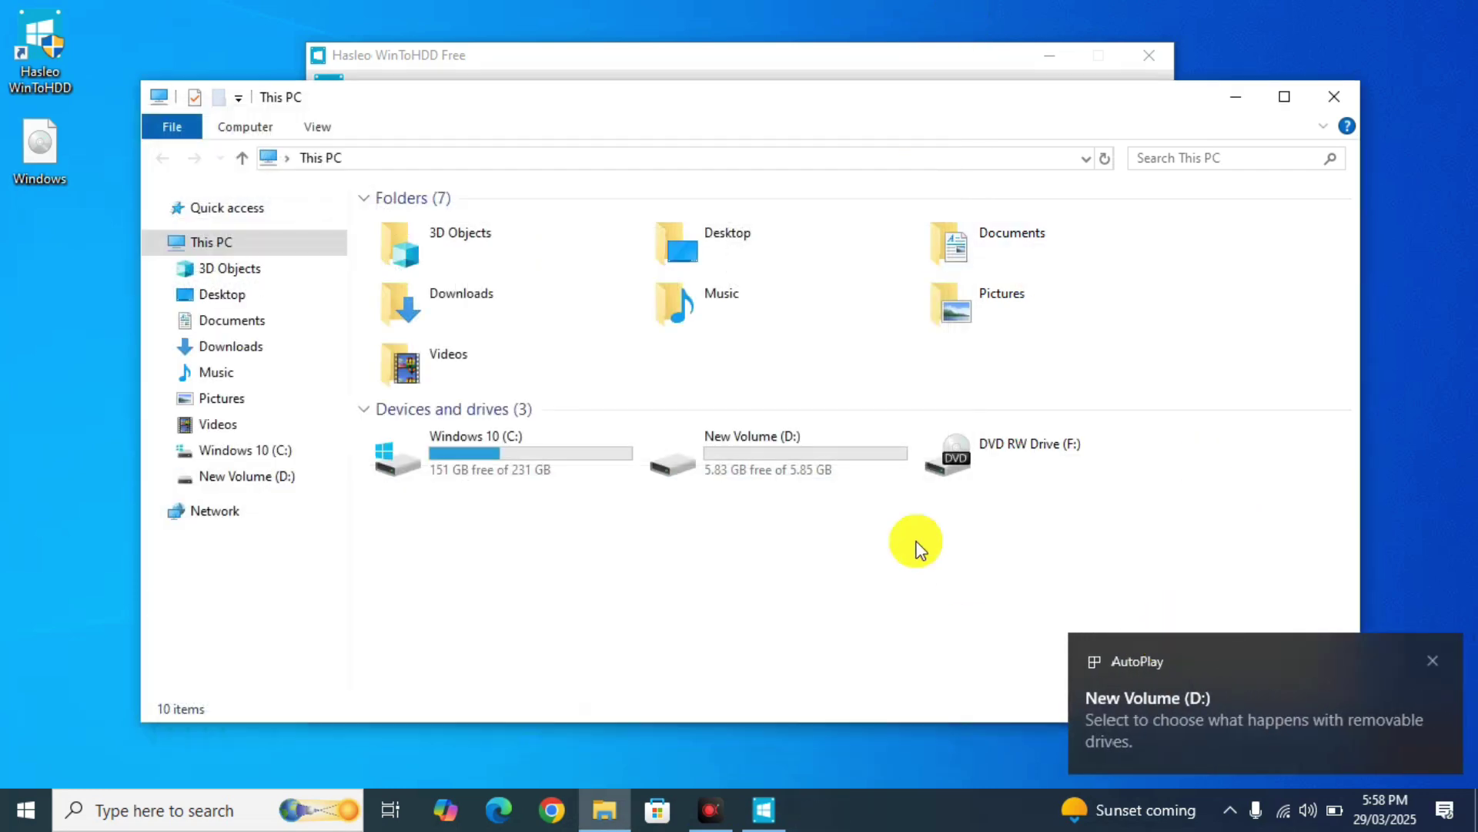
# - Paste Windows.iso (4.40 GB) into the empty New Volume (D:) and close the Explorer window
pyautogui.doubleClick(775, 432)
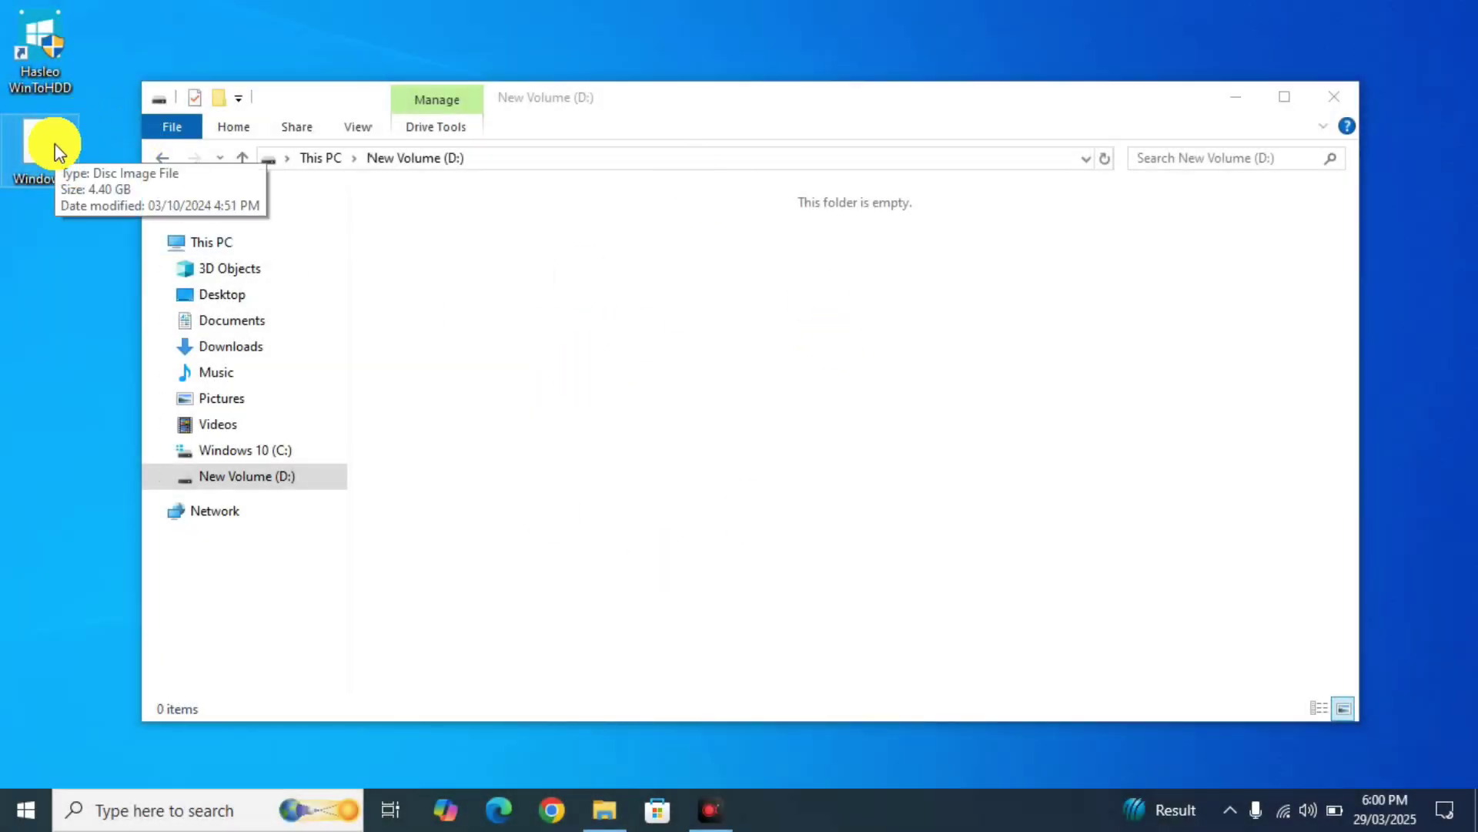
pyautogui.click(669, 280)
pyautogui.hotkey('ctrl', 'v')
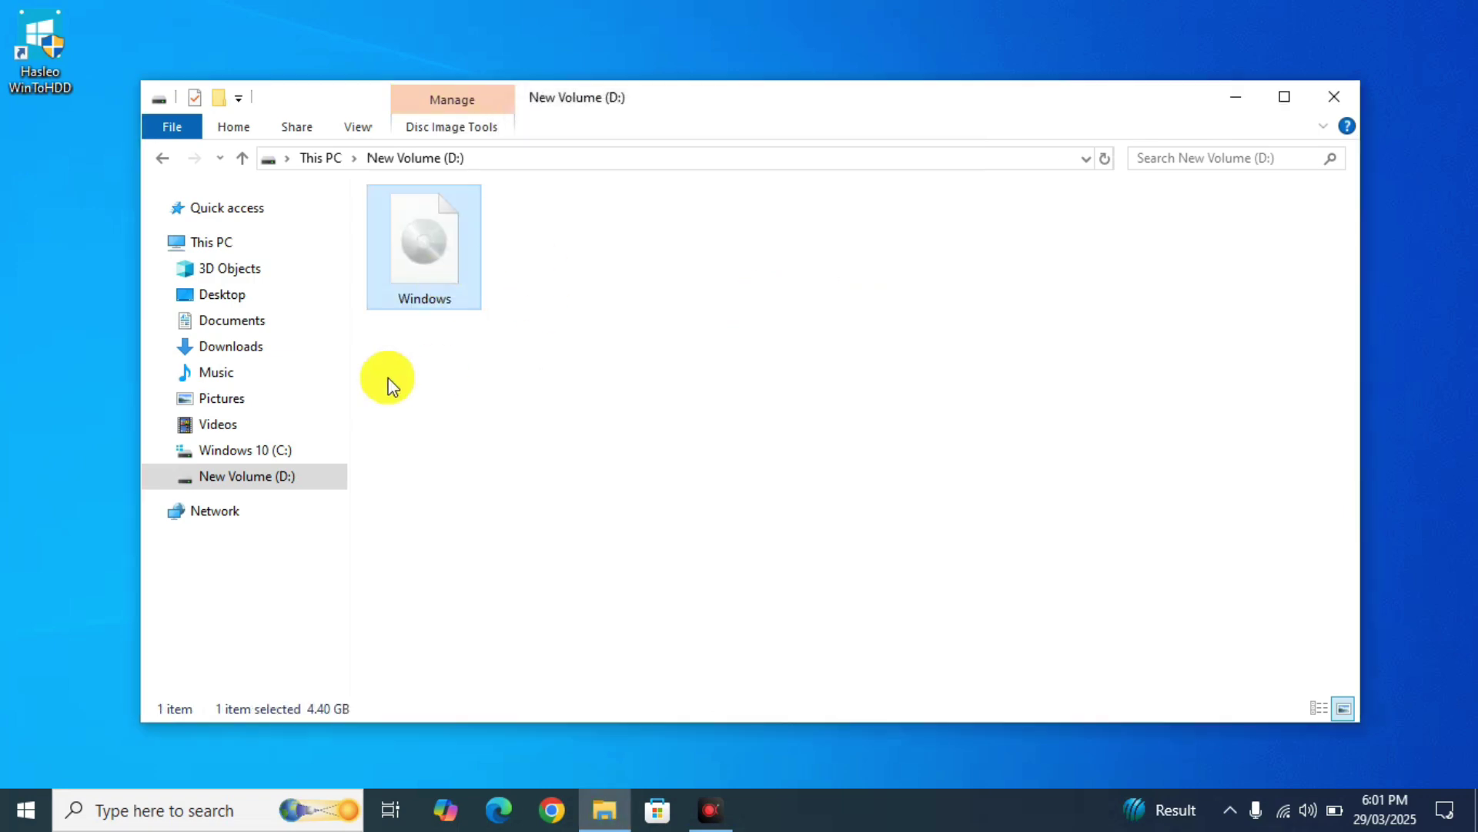
pyautogui.click(1330, 103)
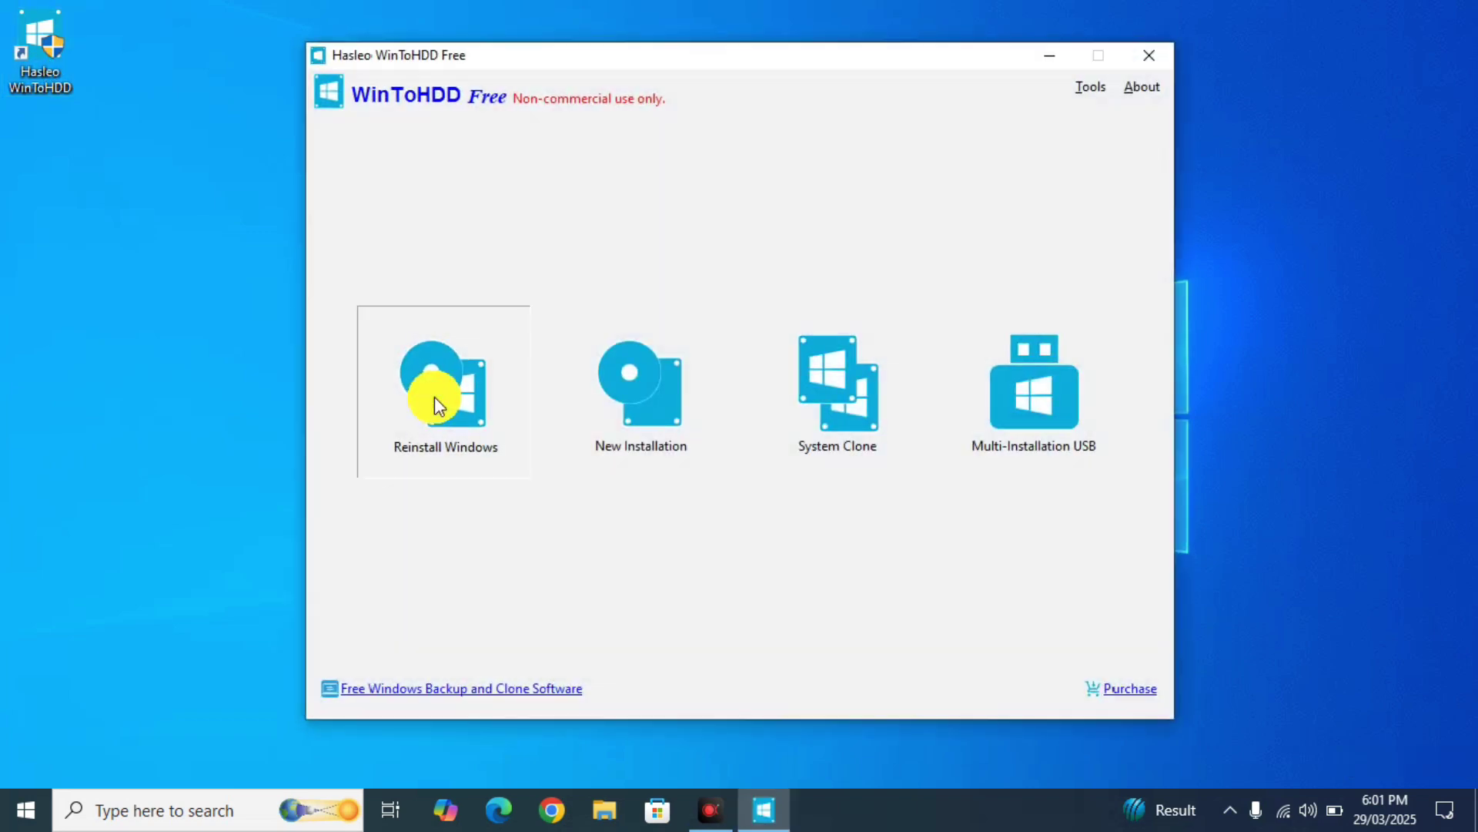
# - Start a Windows reinstall from D:\Windows.iso with Windows 11 Pro as the edition
pyautogui.click(437, 403)
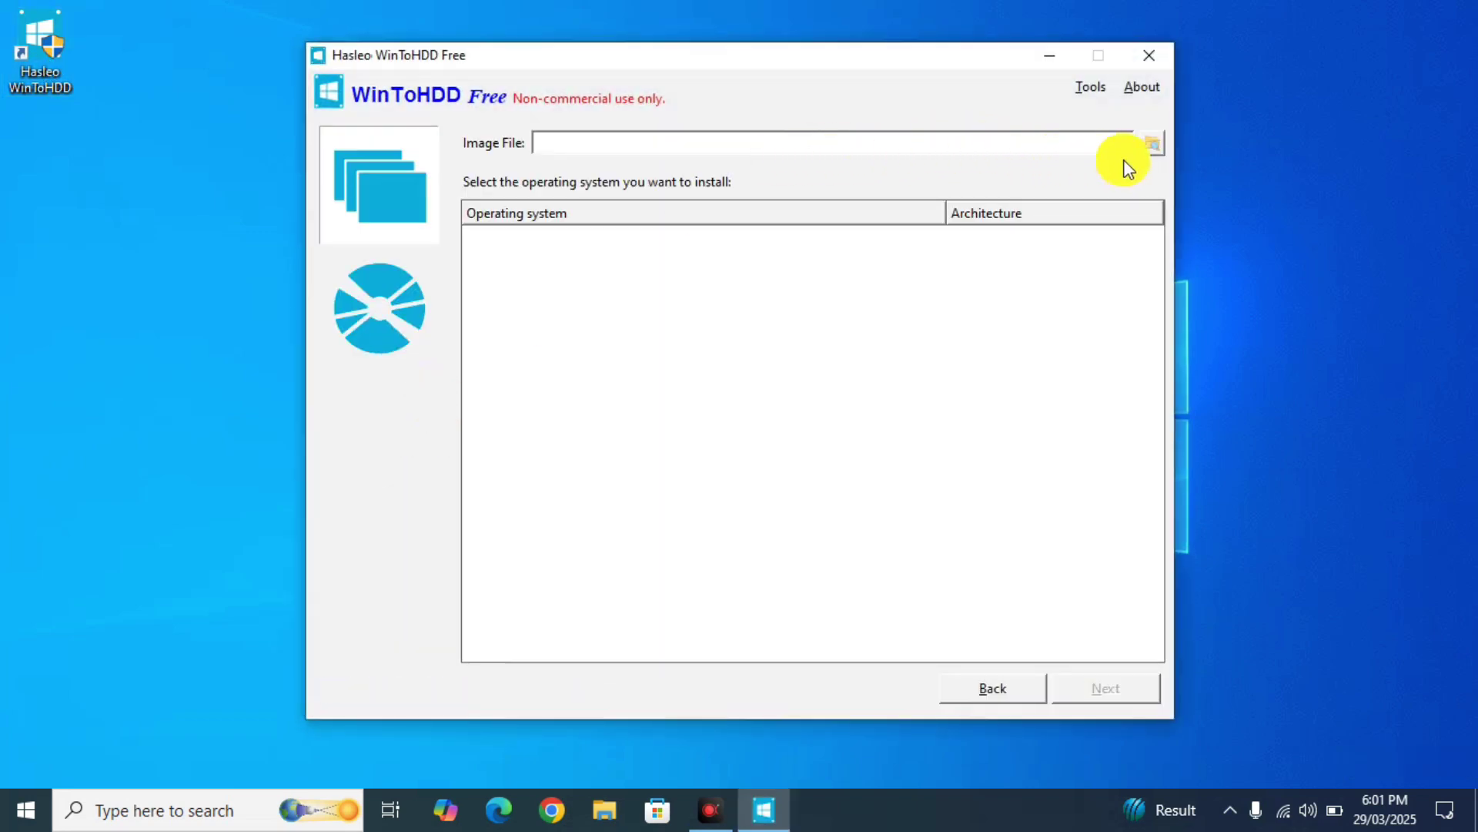
pyautogui.click(1155, 147)
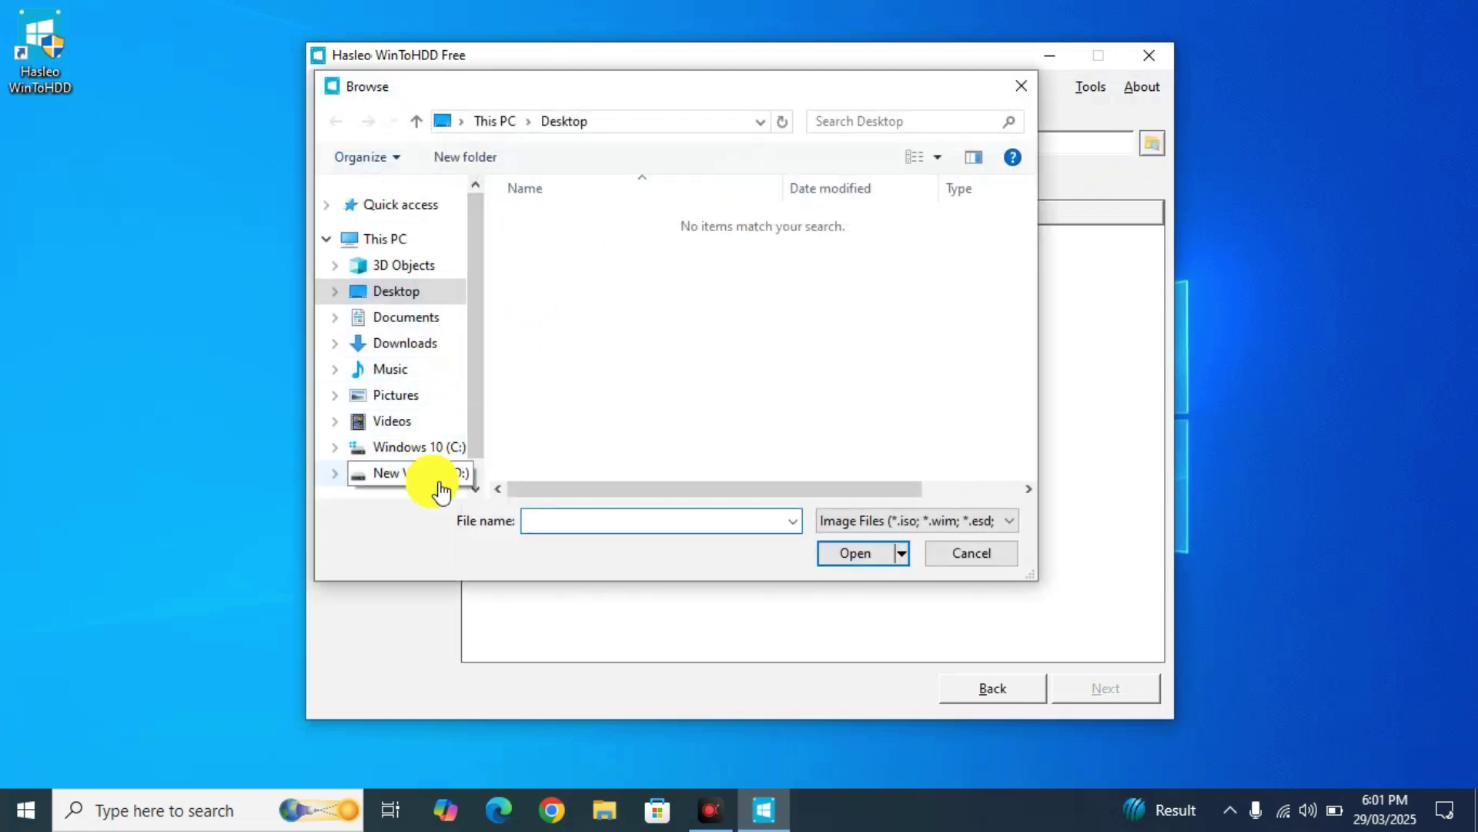
pyautogui.click(435, 471)
pyautogui.doubleClick(620, 227)
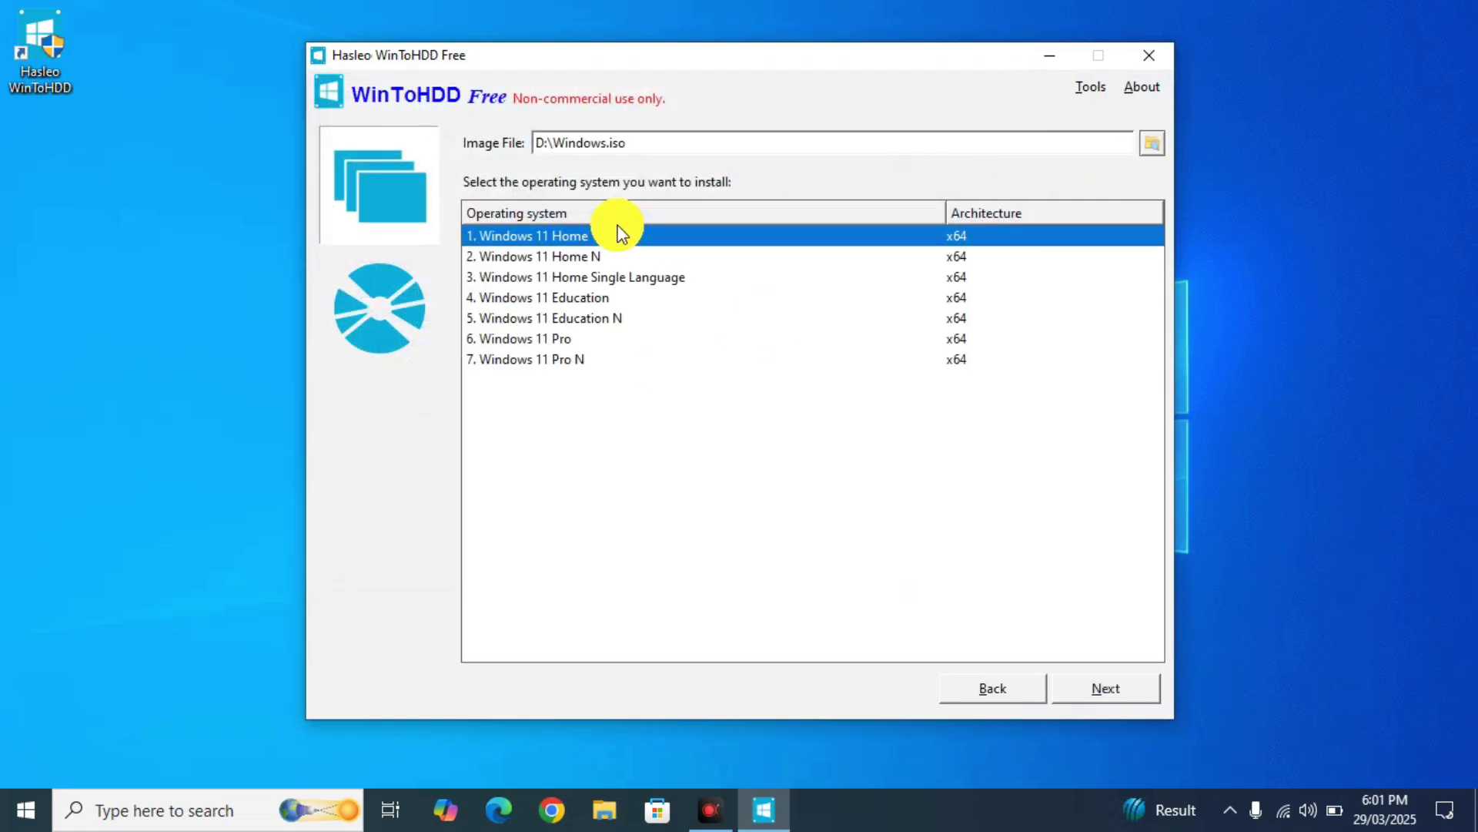
pyautogui.click(555, 340)
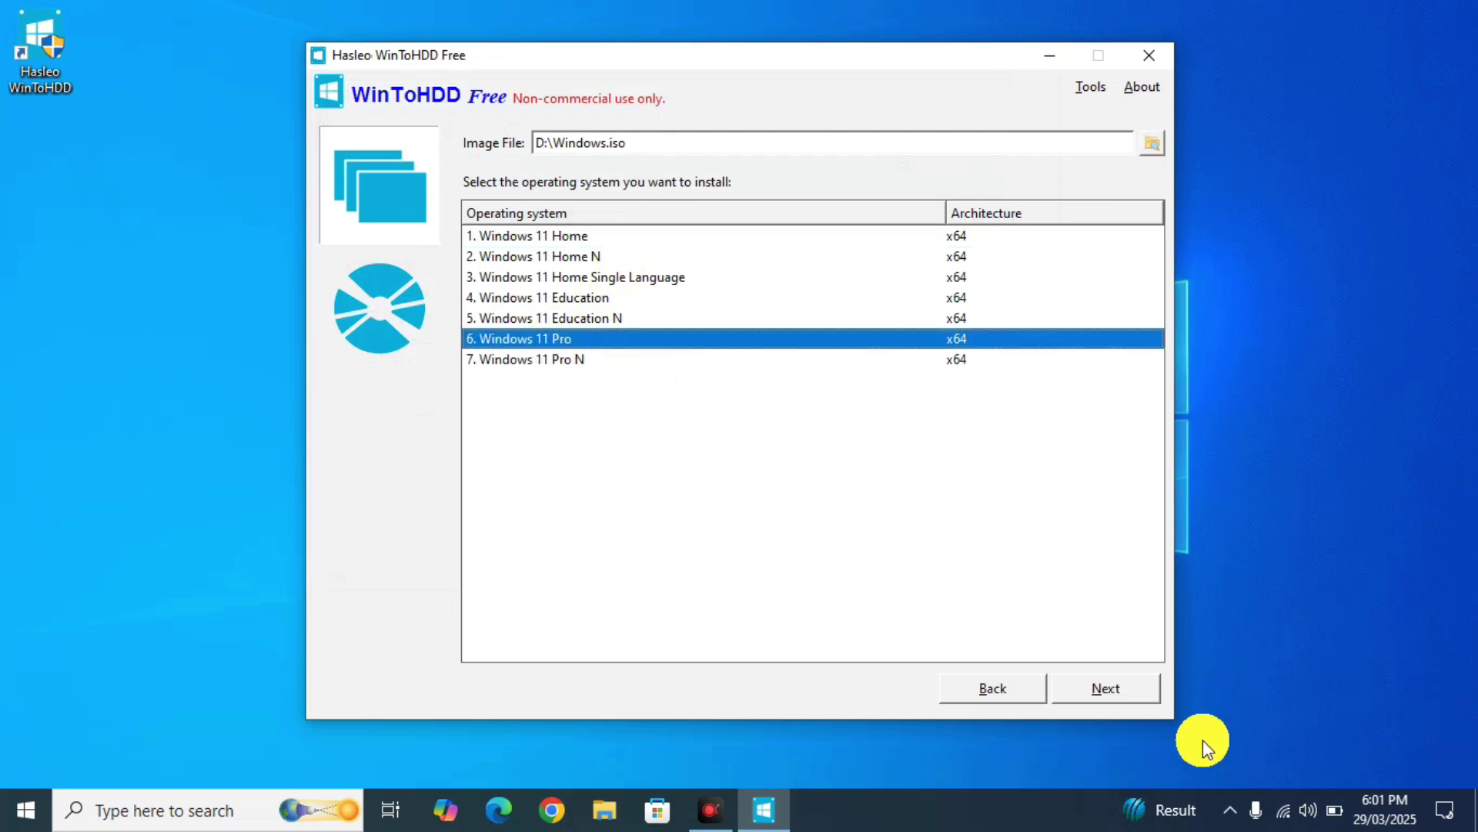
# - Keep the suggested system and boot partitions, approve the WinPE build and partition erase
pyautogui.click(1125, 695)
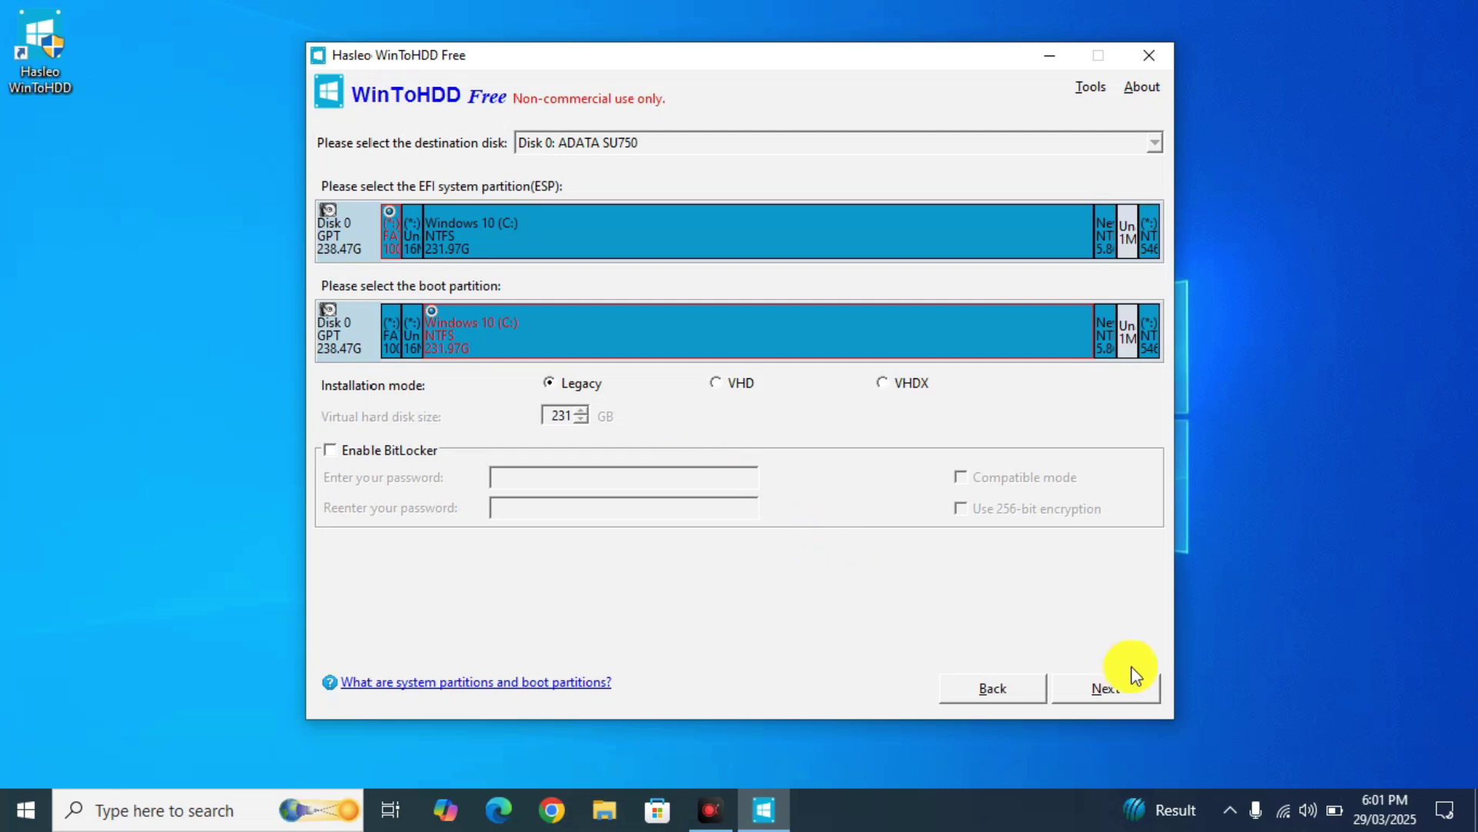
pyautogui.click(1125, 695)
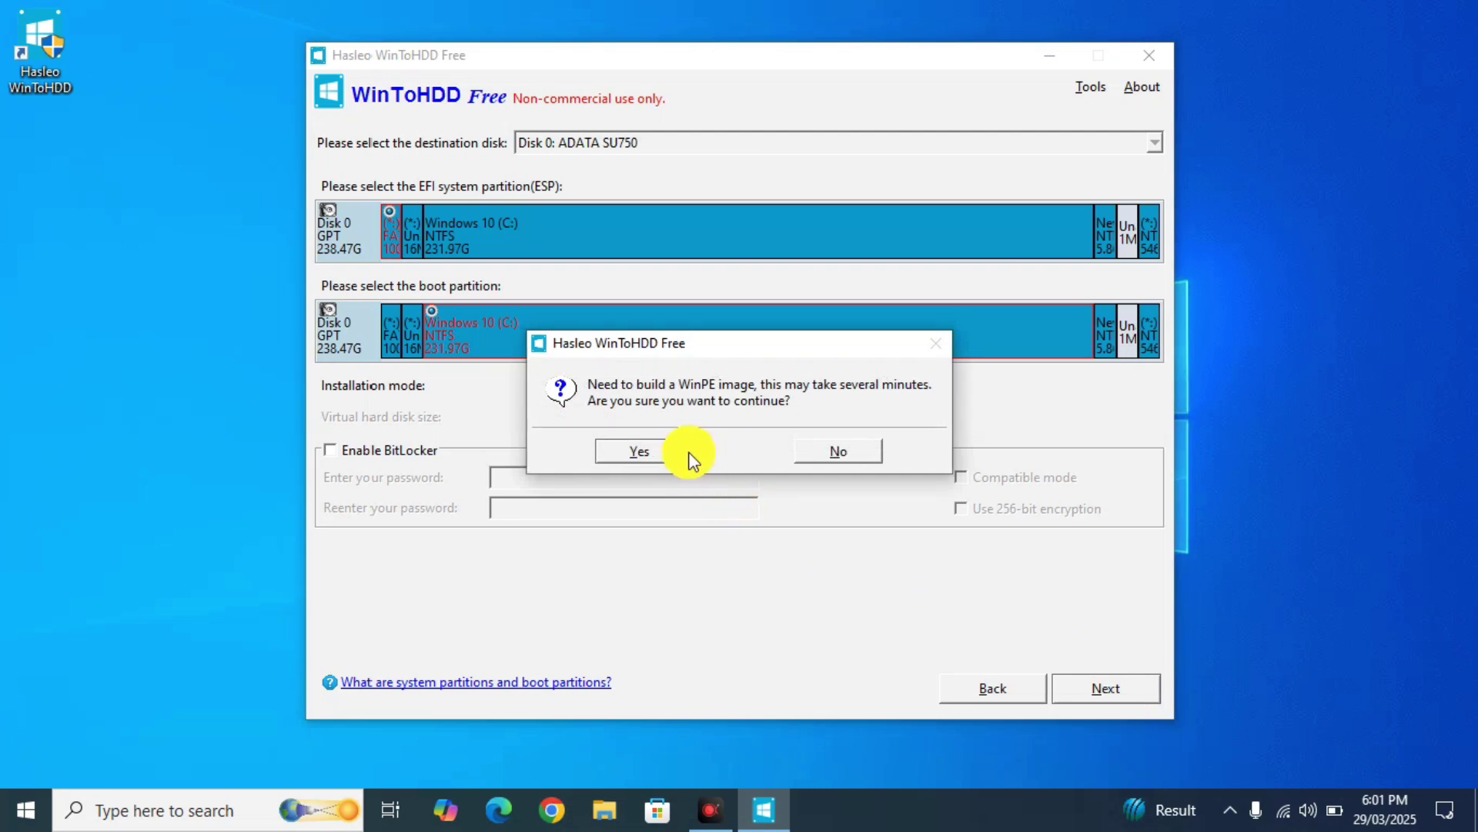
pyautogui.click(633, 452)
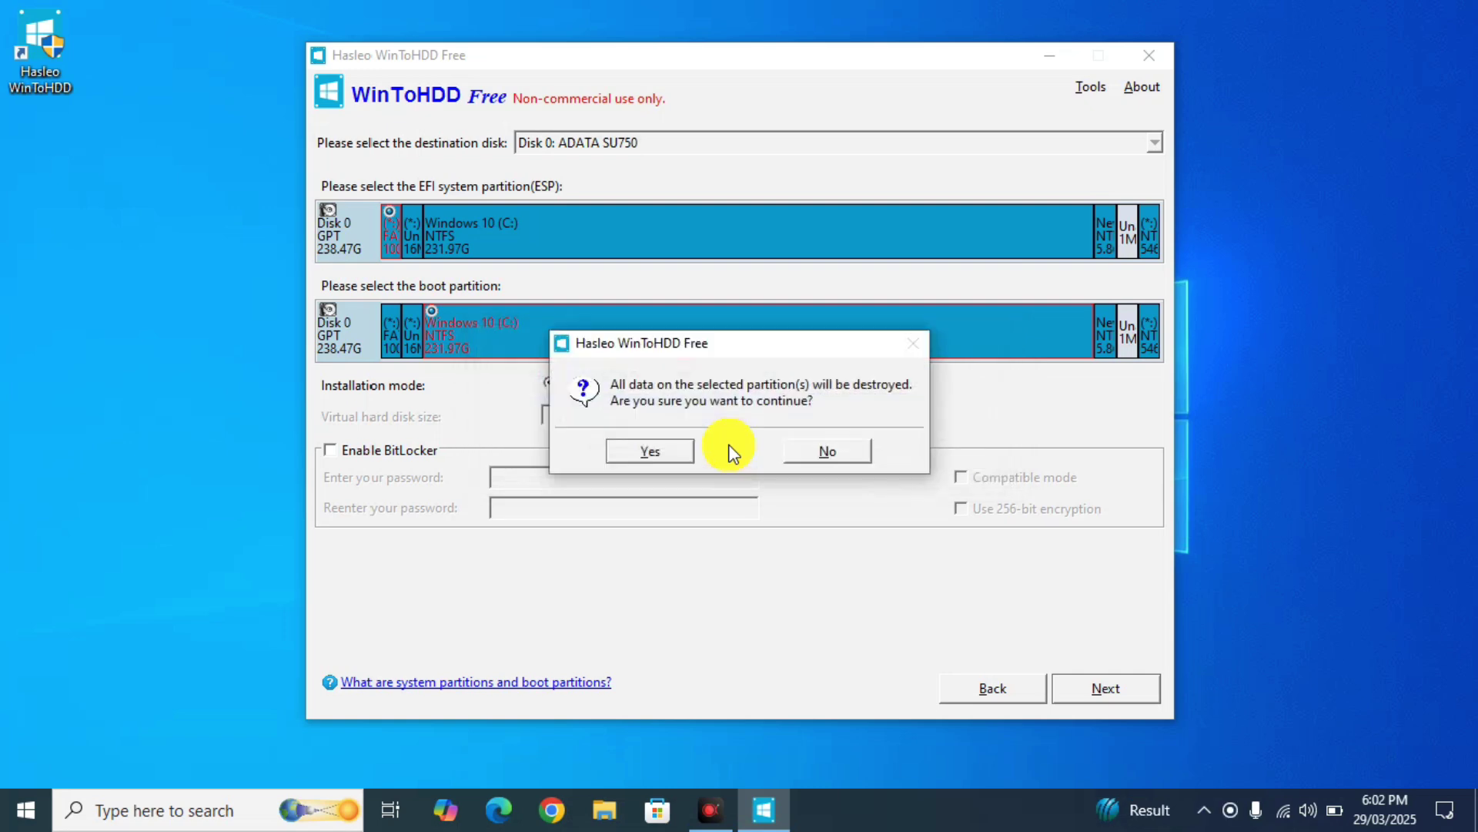
pyautogui.click(668, 455)
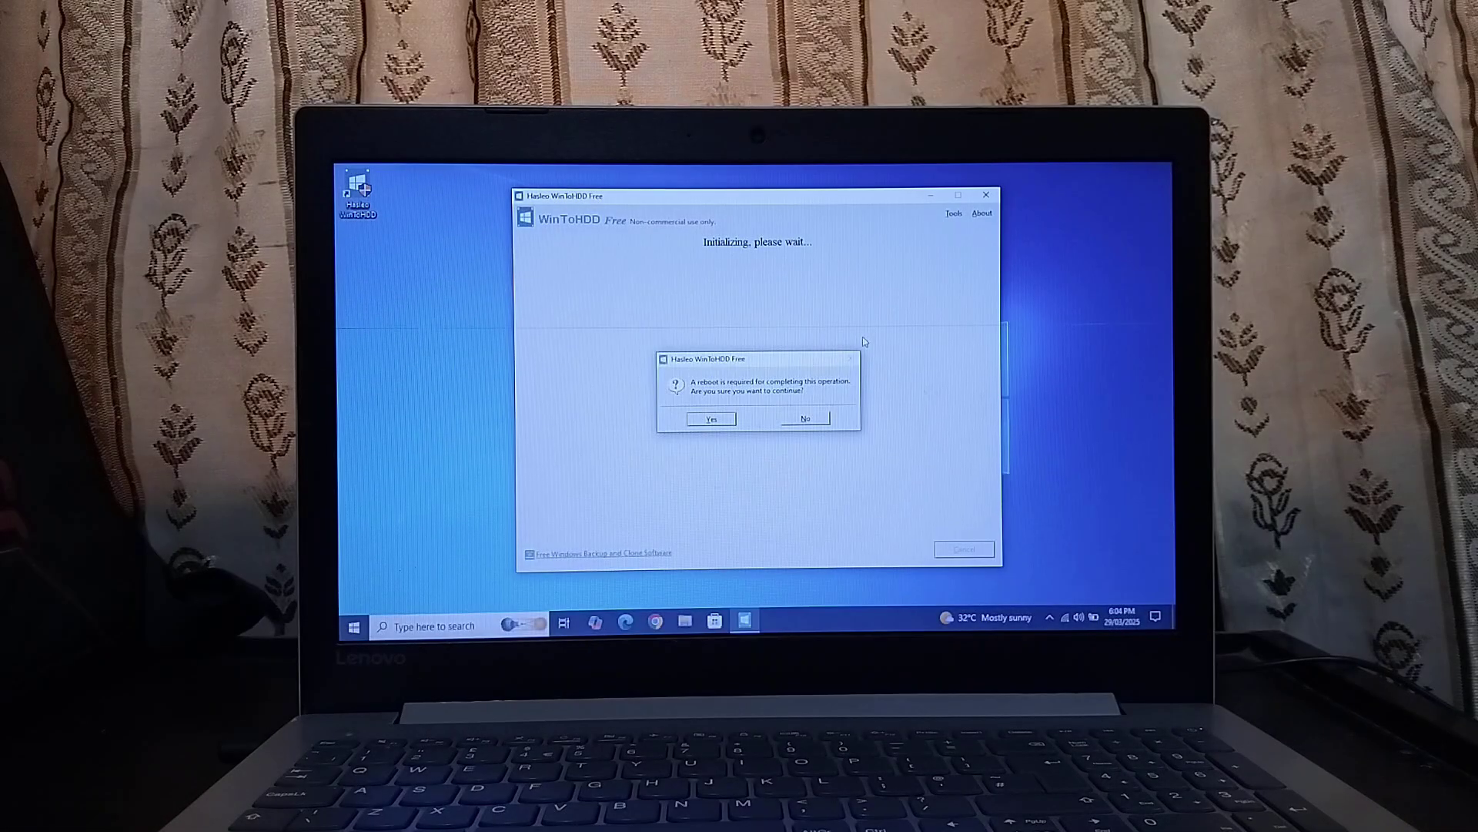
# - Confirm the reboot so WinToHDD completes the install and boots into Windows 11 setup
pyautogui.click(729, 422)
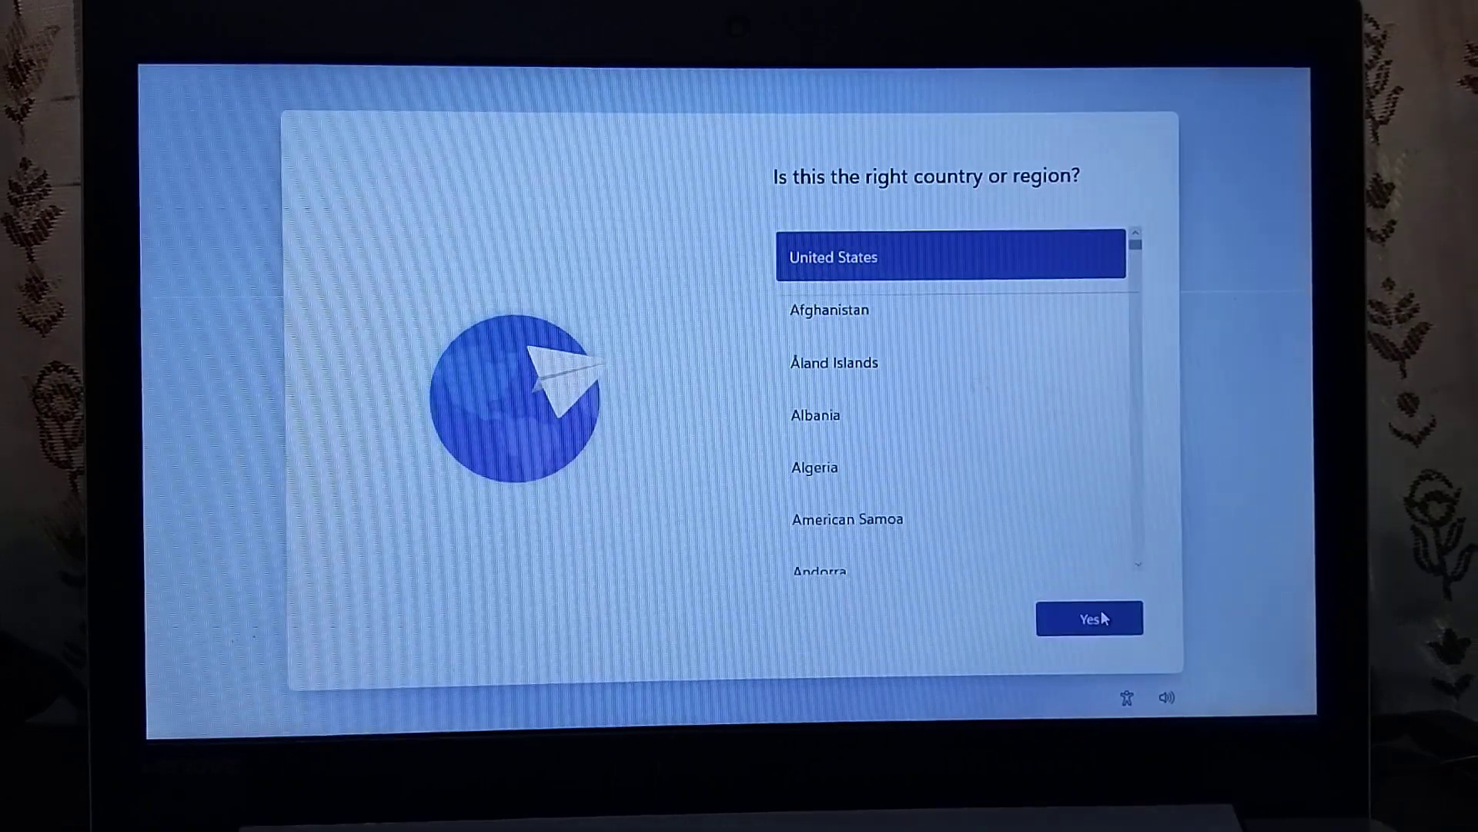
# - Confirm United States region and UK keyboard, then join the Wi-Fi network with its password
pyautogui.click(1094, 618)
pyautogui.scroll(-3, 1001, 531)
pyautogui.click(1094, 621)
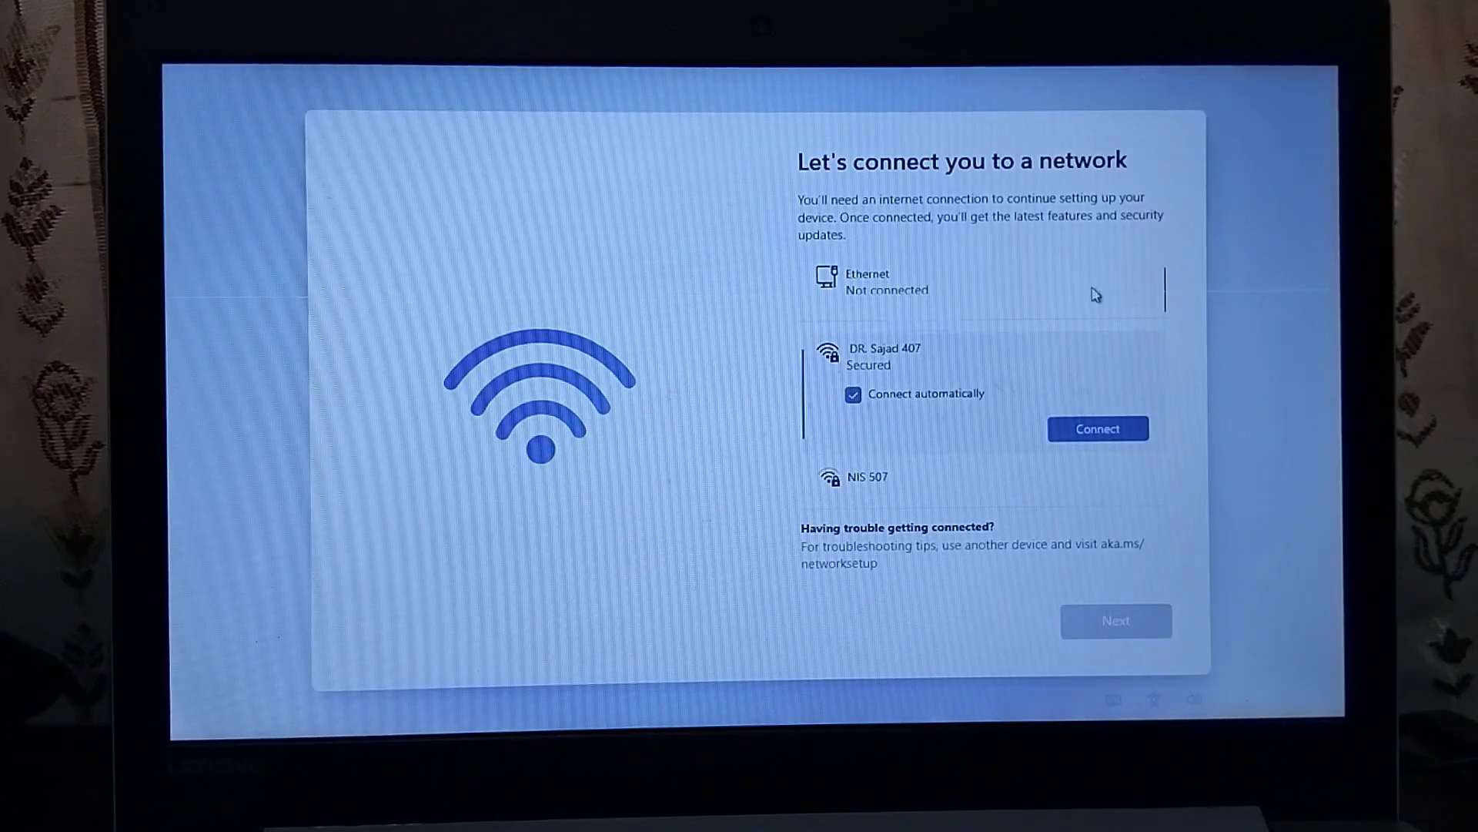
pyautogui.scroll(-3, 1162, 353)
pyautogui.scroll(3, 1032, 399)
pyautogui.click(1098, 428)
pyautogui.write('********')
pyautogui.press('Return')
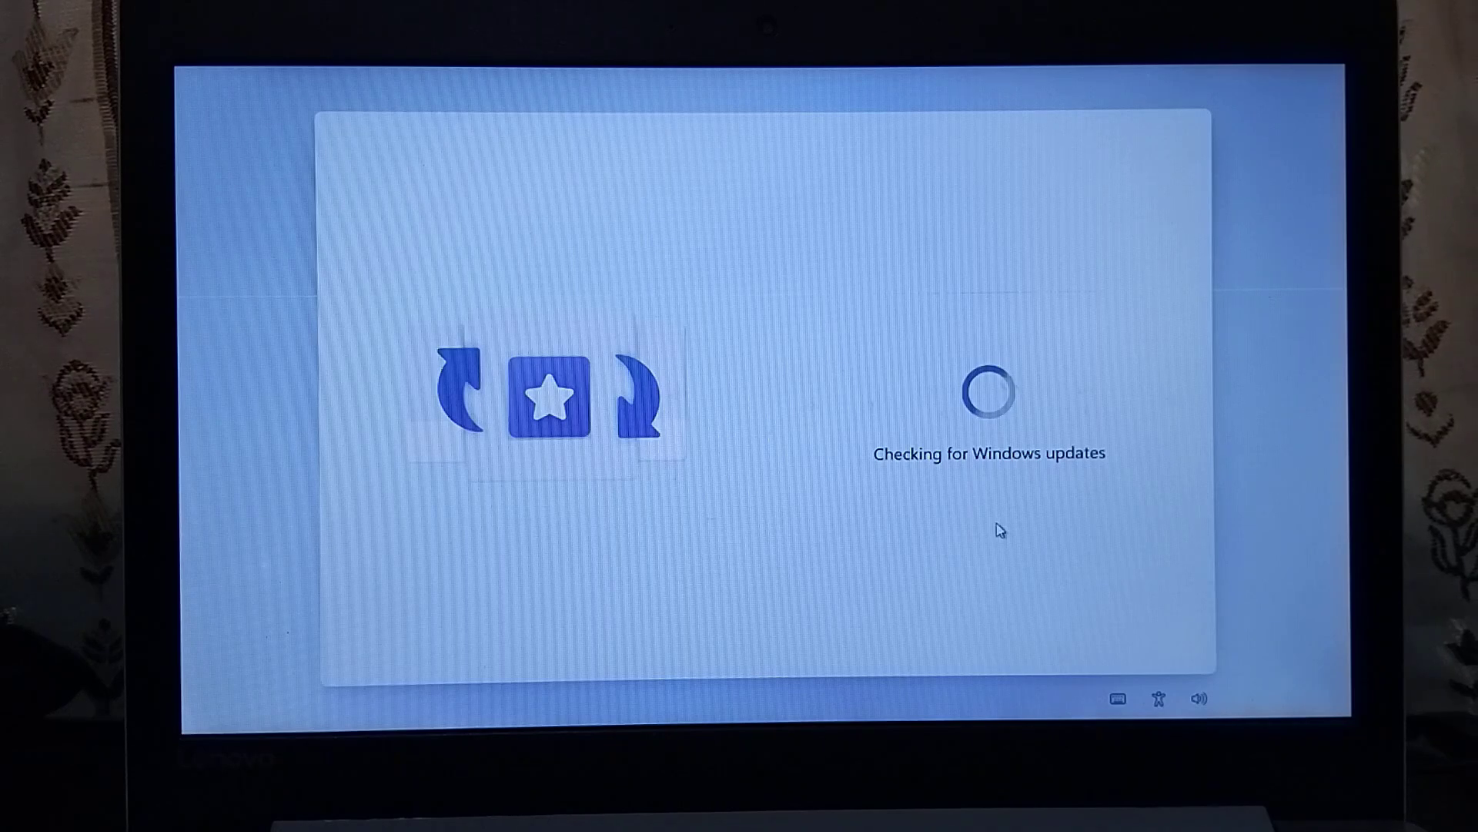
# - Sign in with the Microsoft account's e-mail address and password, skipping the passkey option
pyautogui.click(1109, 625)
pyautogui.click(820, 382)
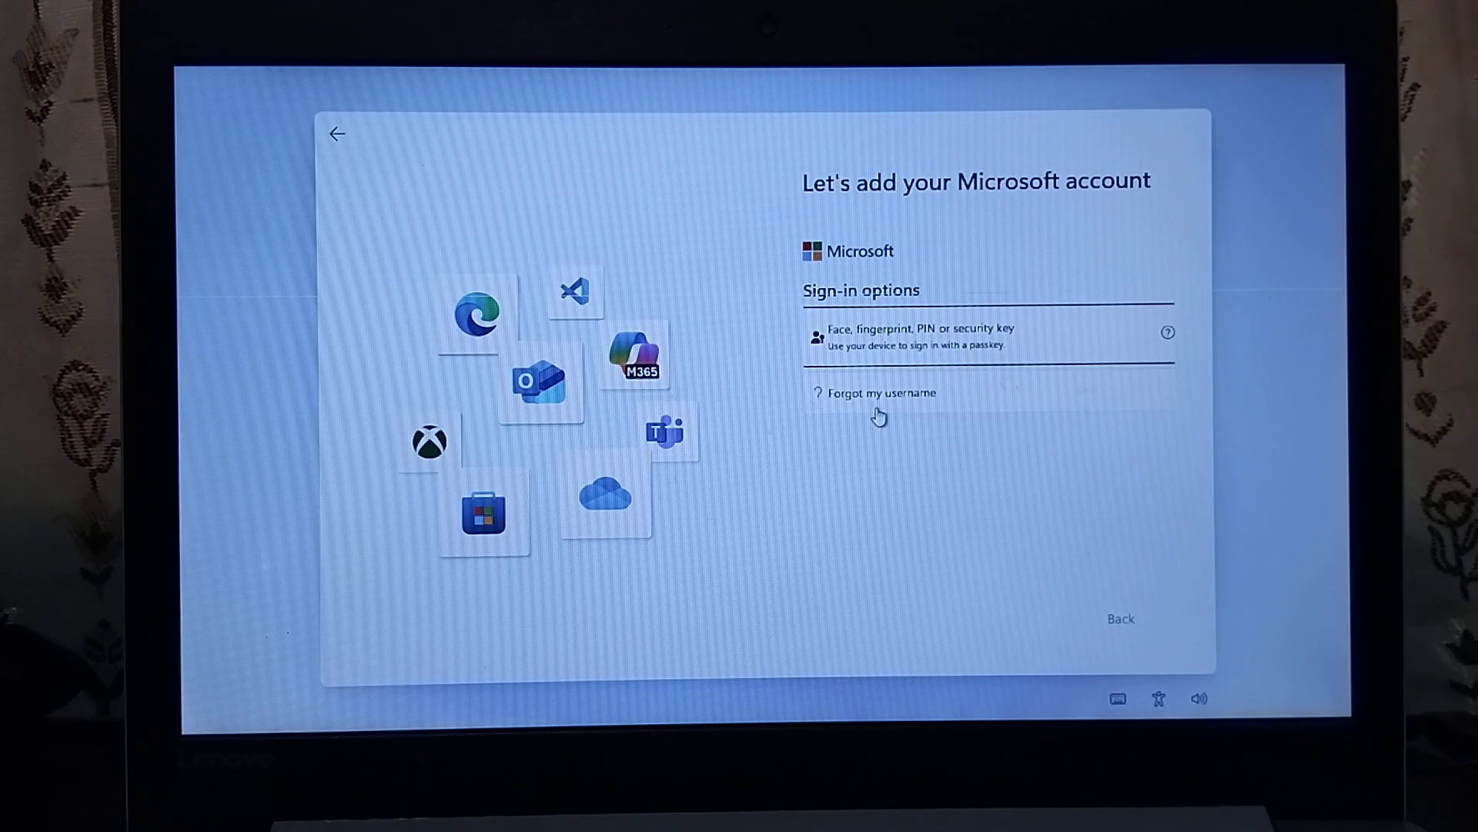
pyautogui.click(874, 334)
pyautogui.click(1001, 618)
pyautogui.click(1001, 619)
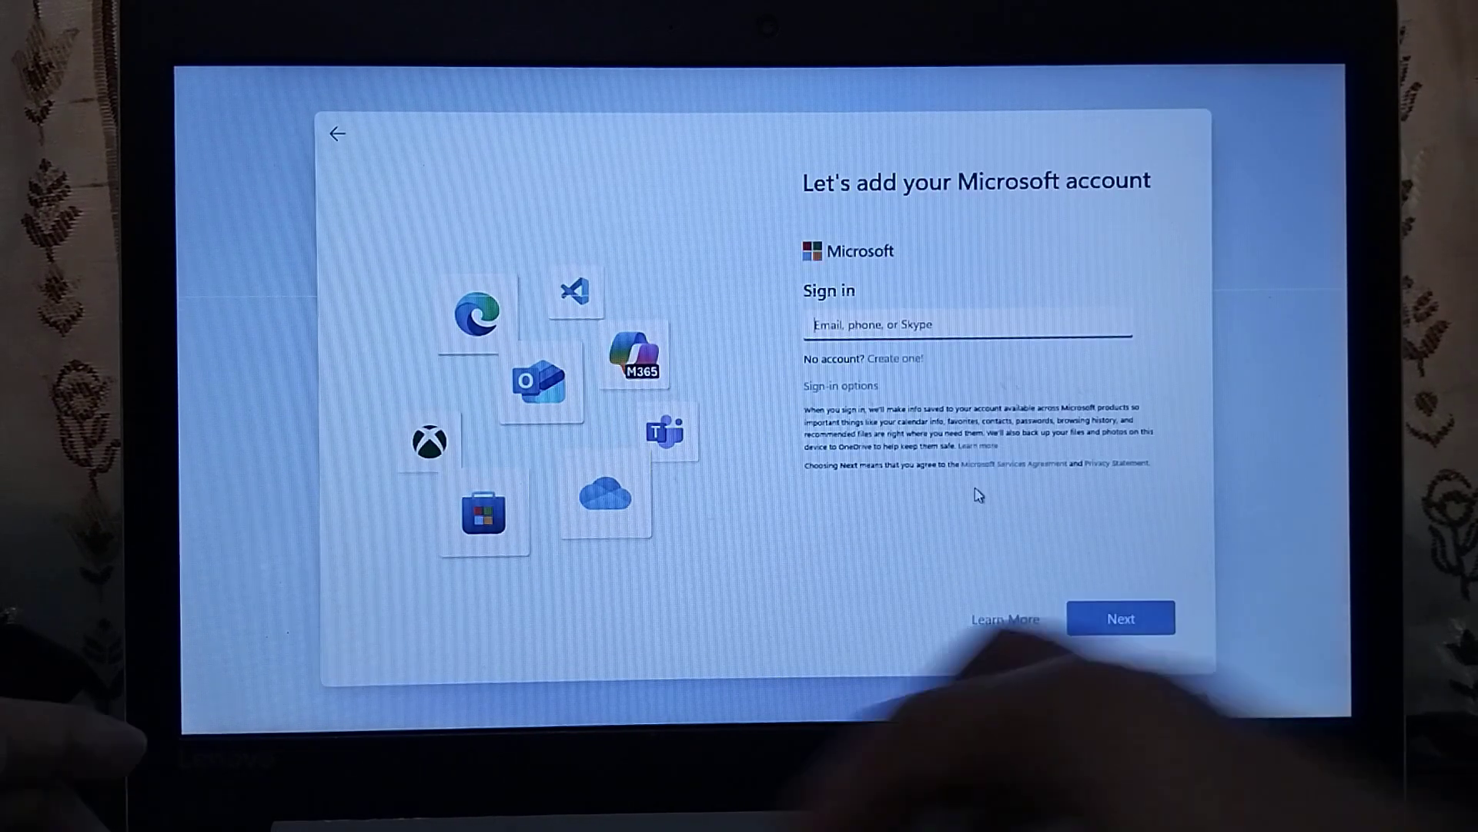
pyautogui.press('Return')
pyautogui.write('********')
pyautogui.press('Return')
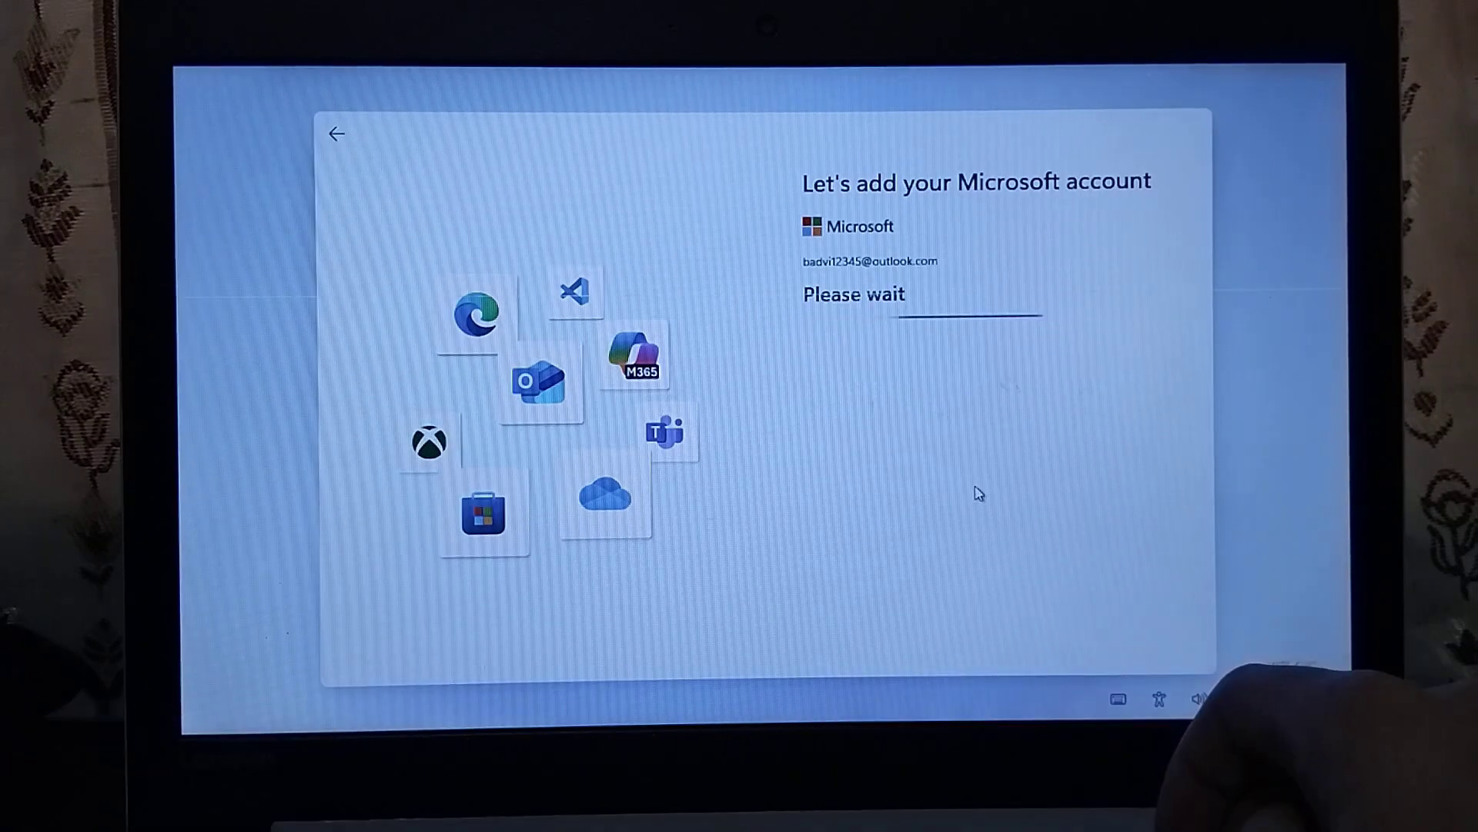
# - Create a PIN, accept the privacy settings and skip the restore options
pyautogui.click(1097, 623)
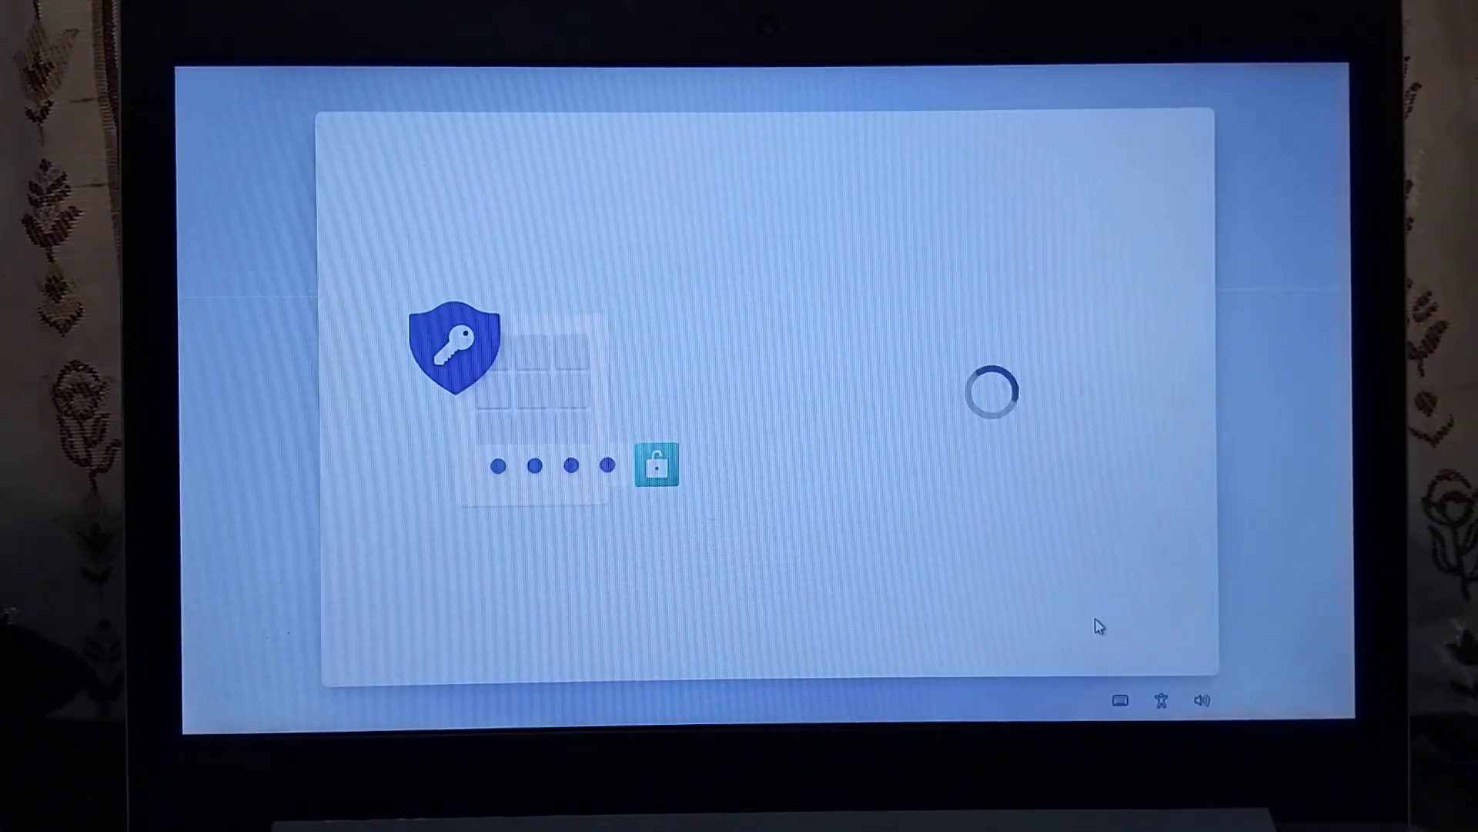
pyautogui.click(1098, 624)
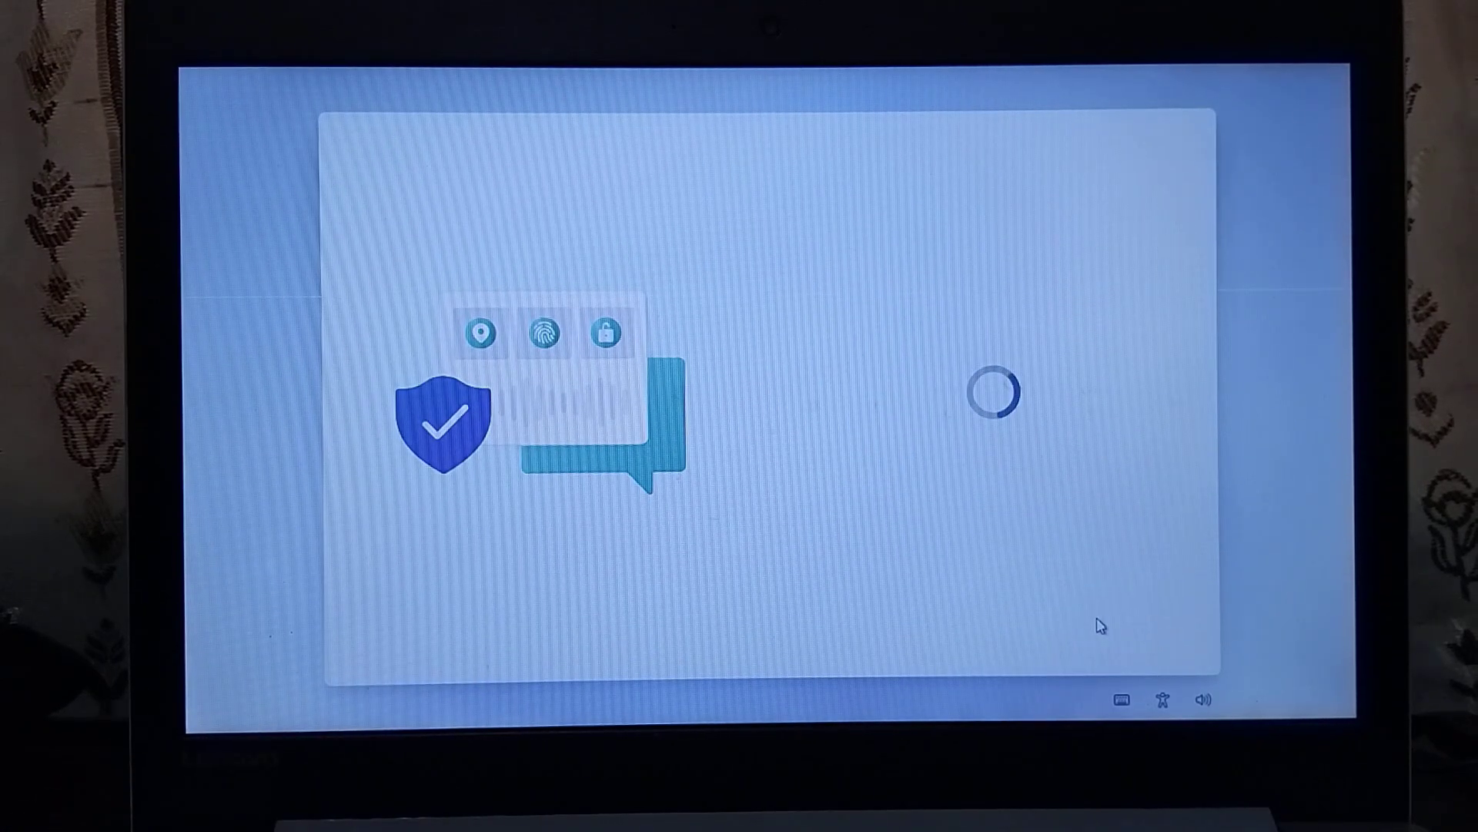
pyautogui.click(960, 616)
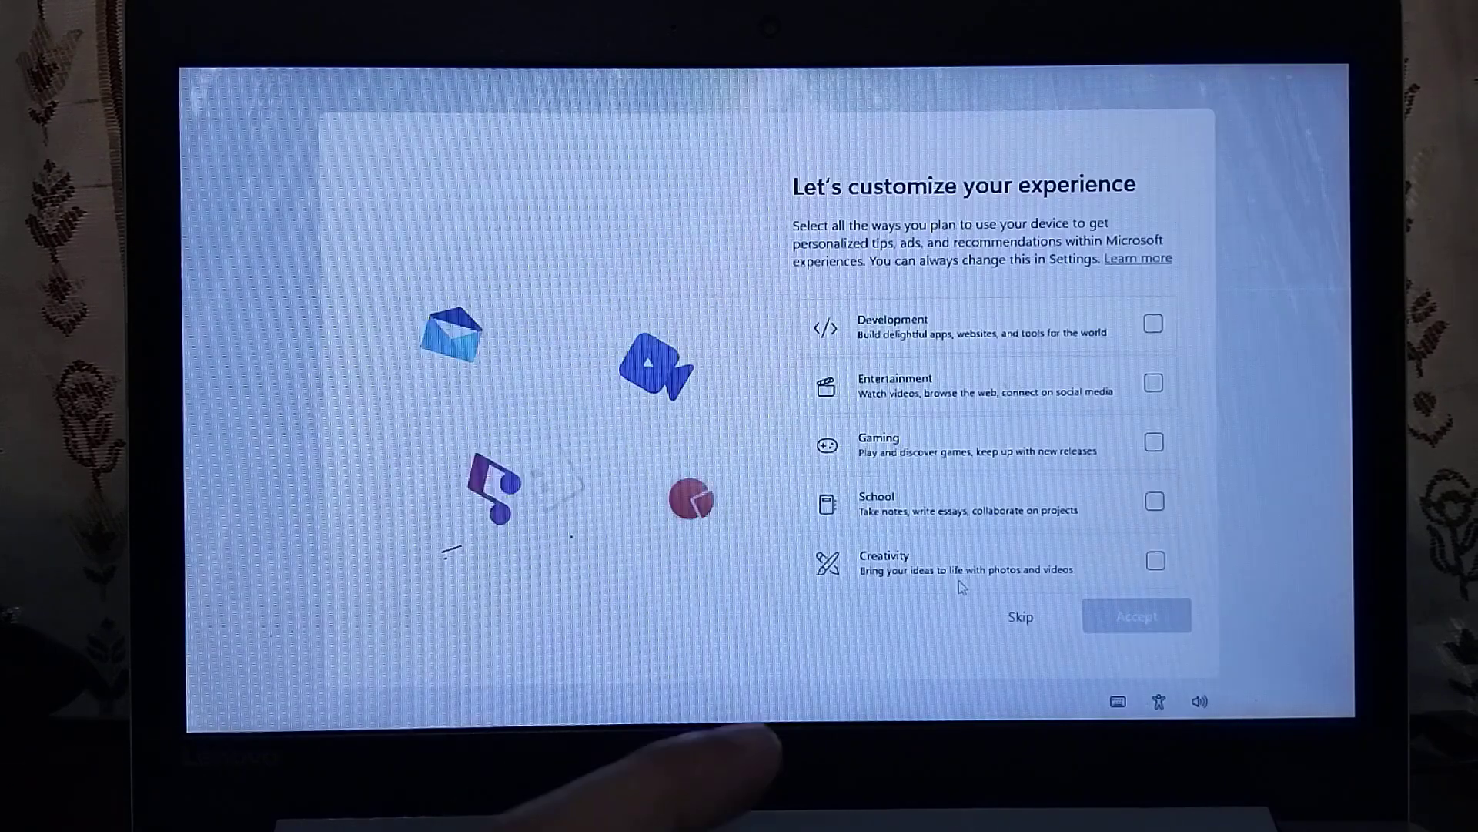
# - Skip the customize, phone link, photos backup, Microsoft 365 and Game Pass offers
pyautogui.click(1020, 613)
pyautogui.click(1022, 617)
pyautogui.click(990, 610)
pyautogui.click(1000, 621)
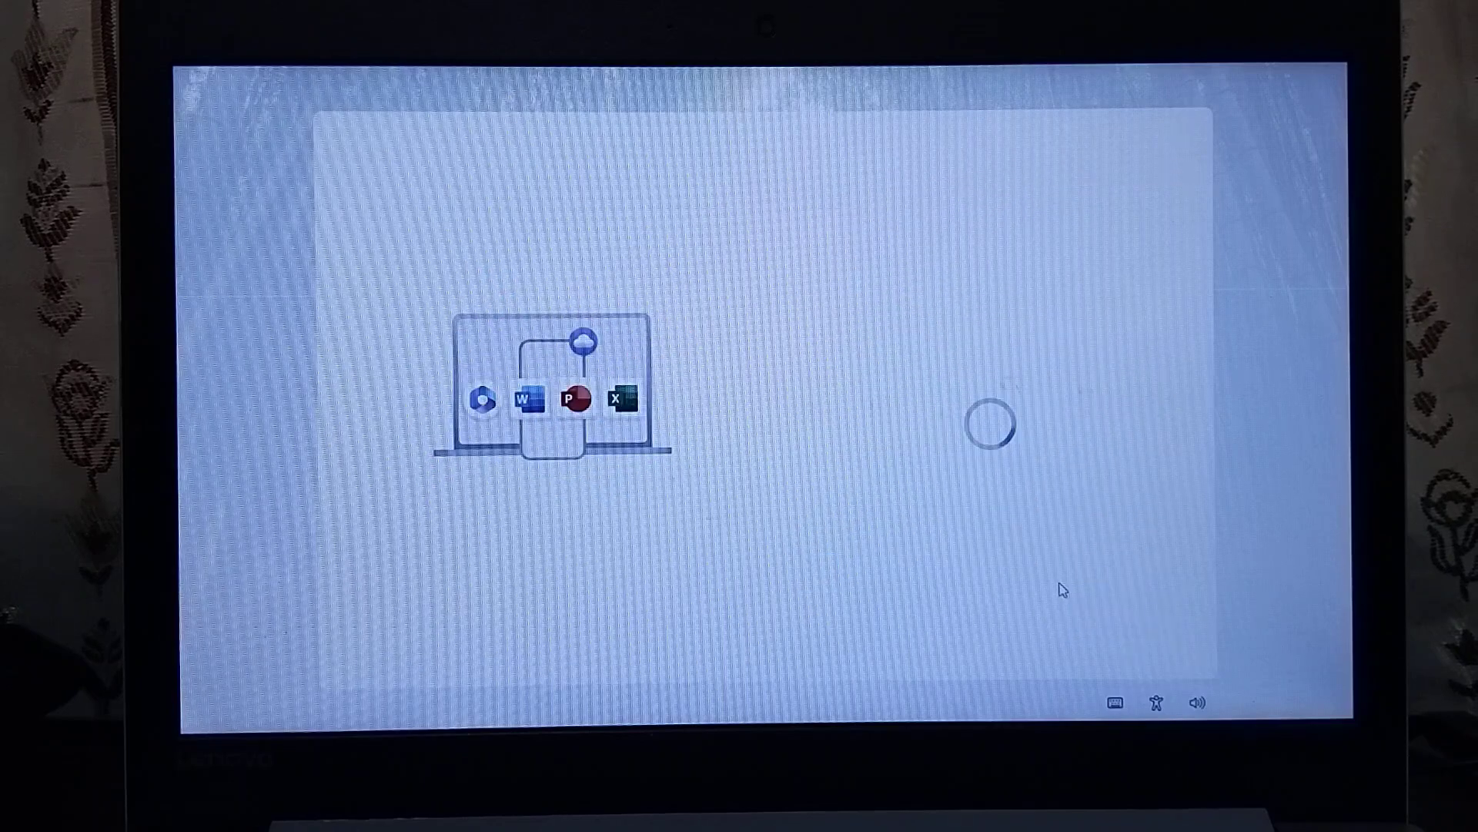
pyautogui.click(1022, 614)
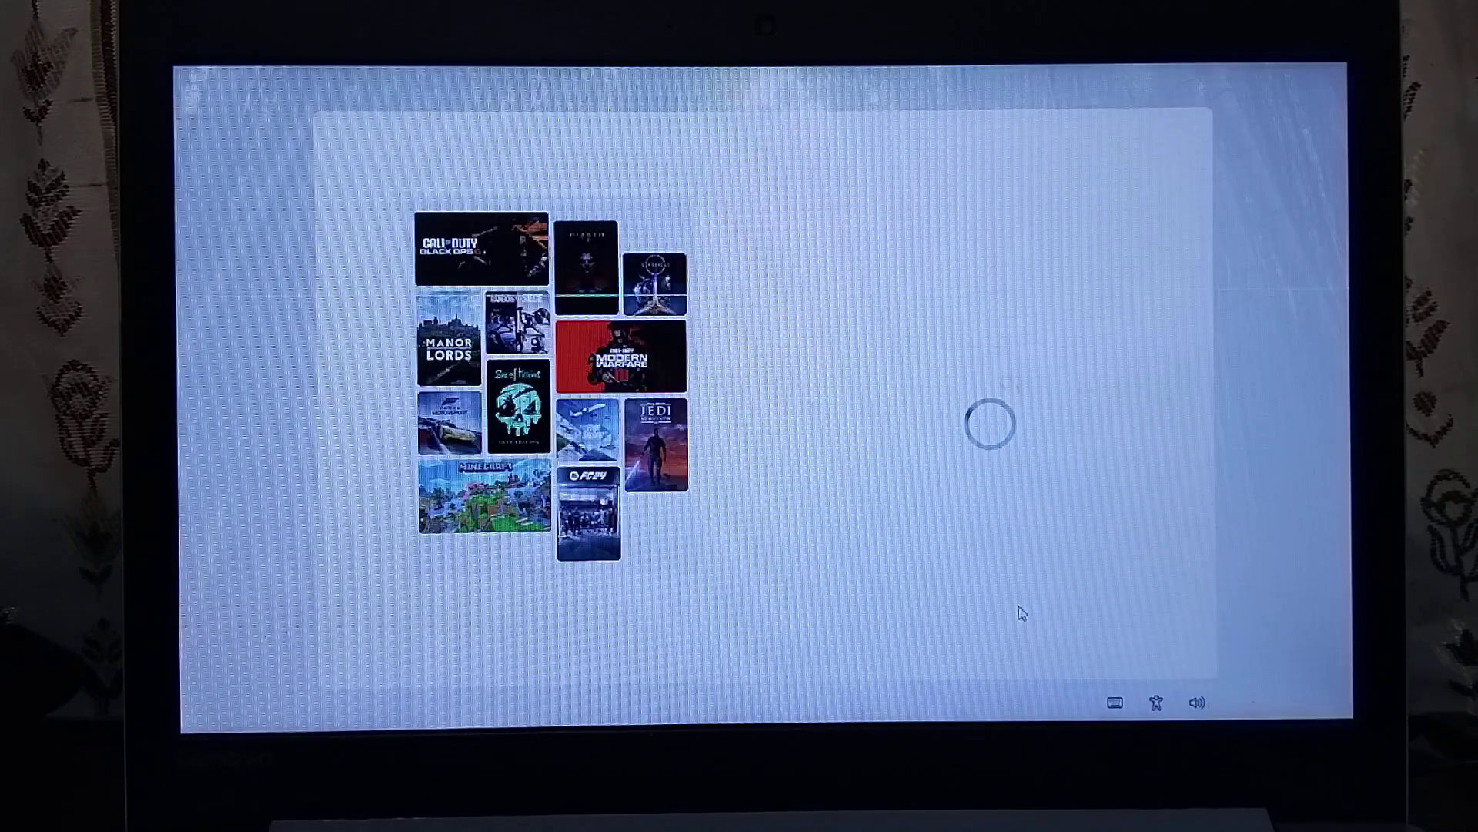
# - Open and close the Start menu twice on the new Windows 11 desktop
pyautogui.press('super')
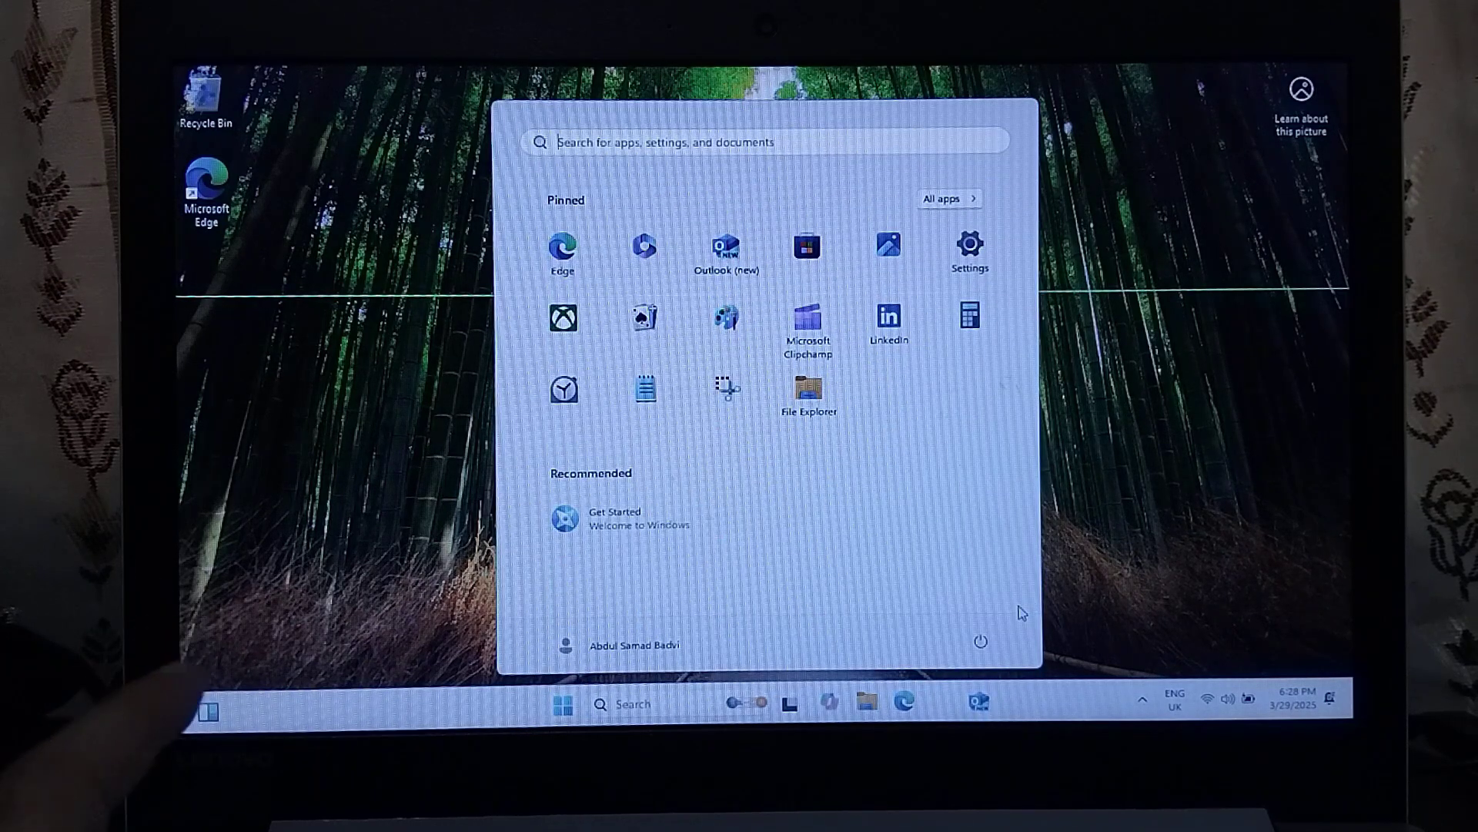
pyautogui.press('super')
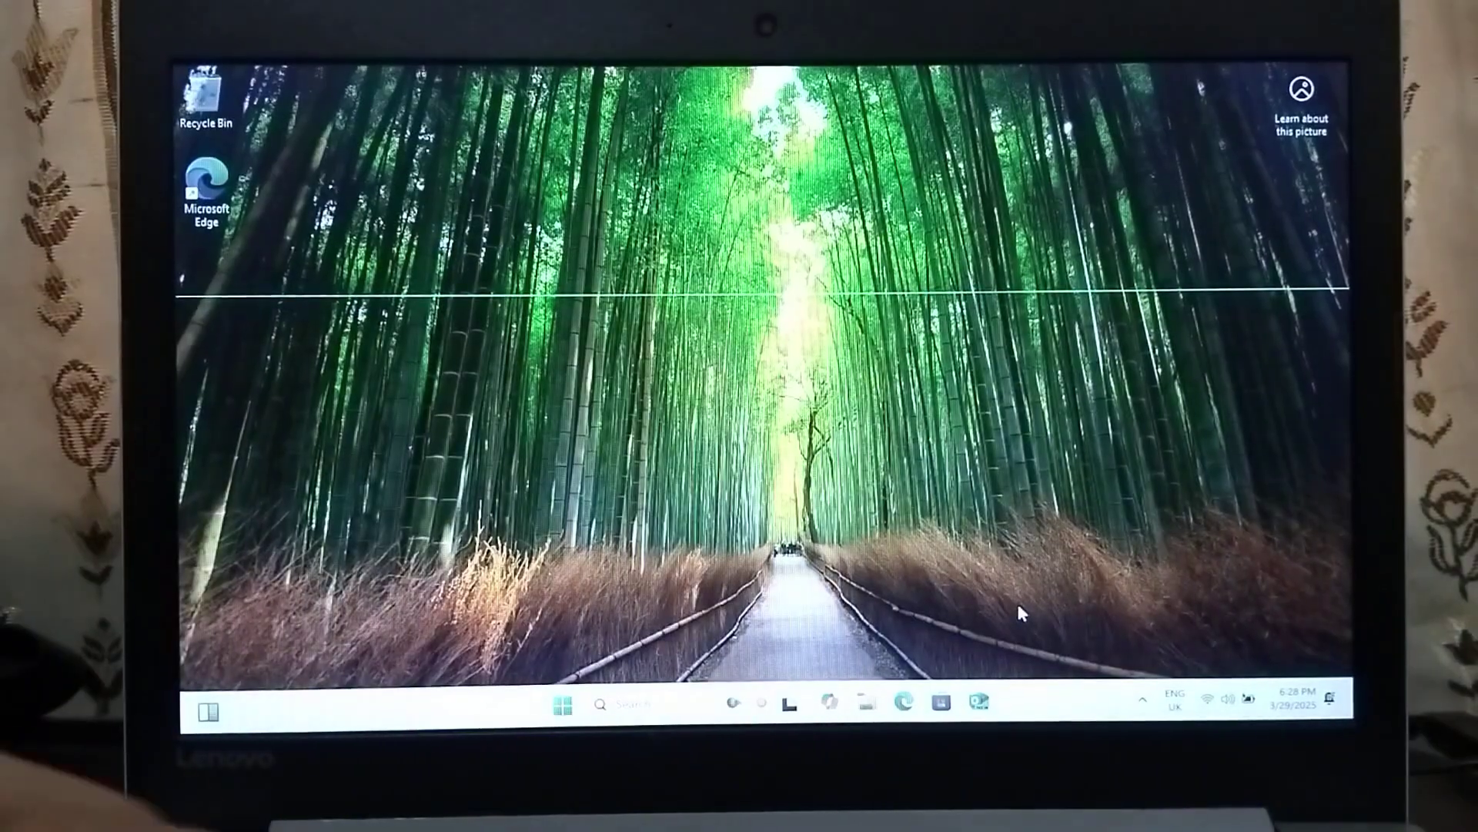
pyautogui.press('super')
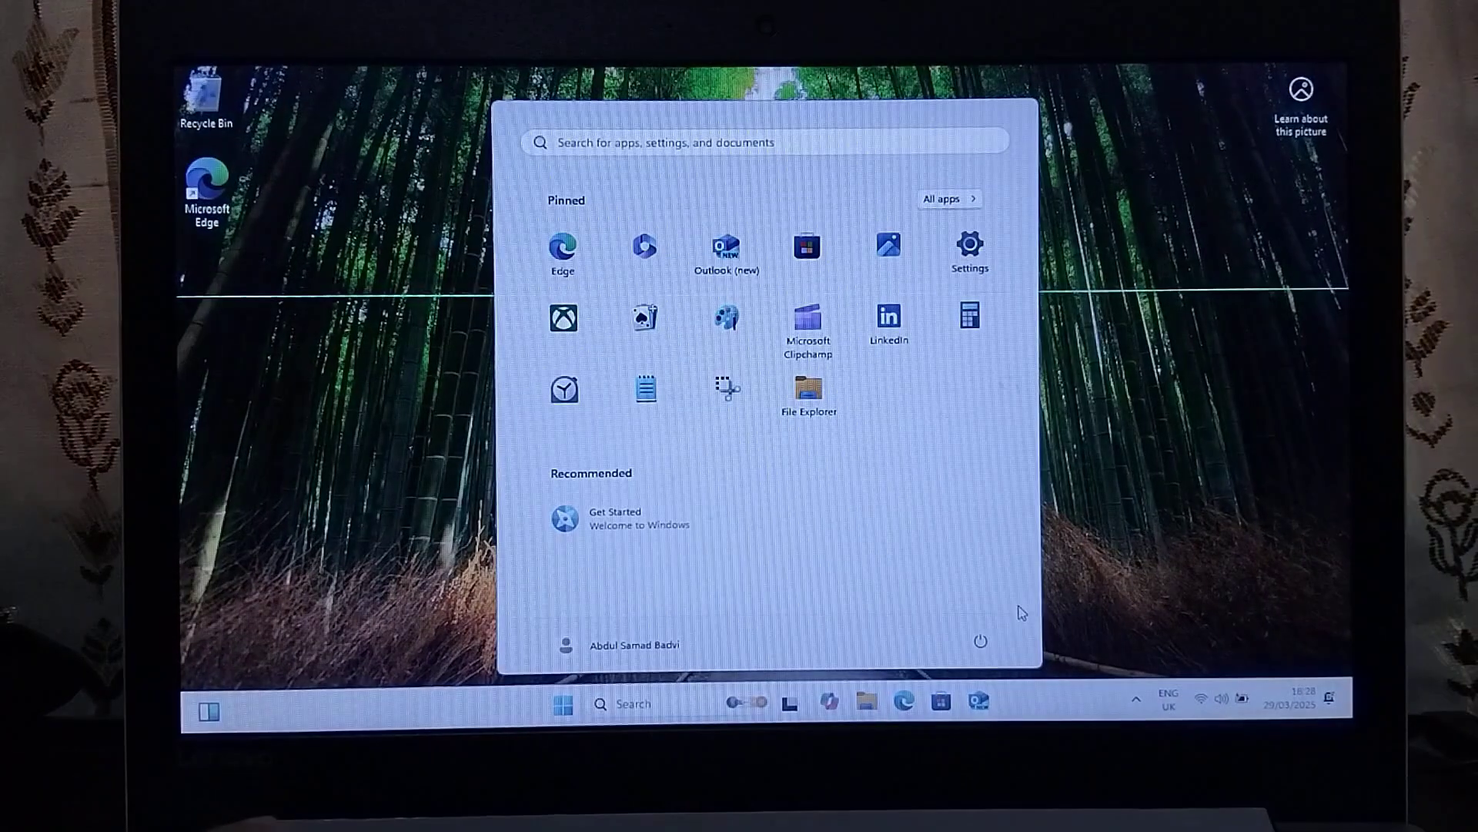
pyautogui.press('super')
pyautogui.press('super')
pyautogui.press('super')
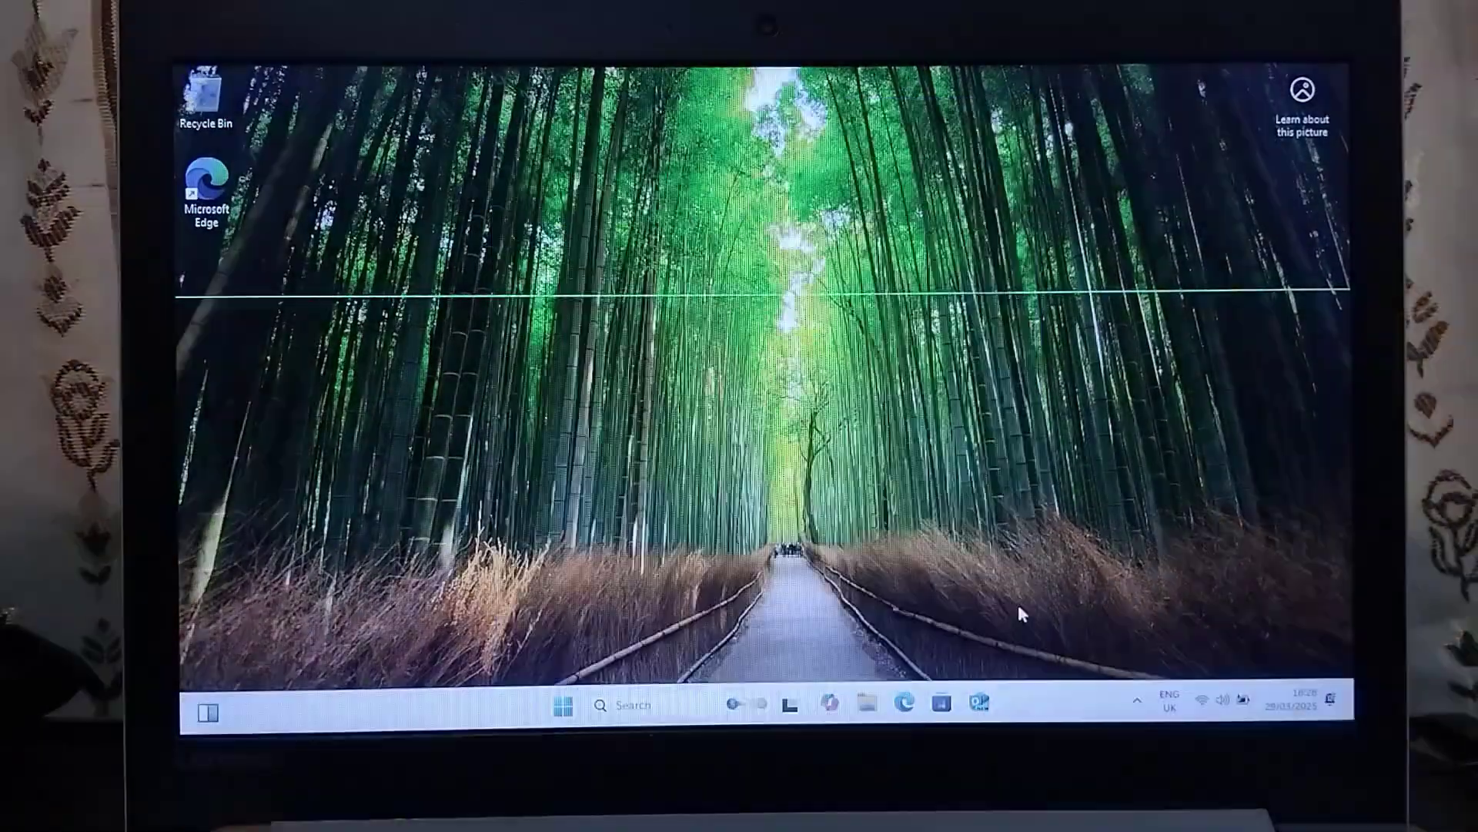